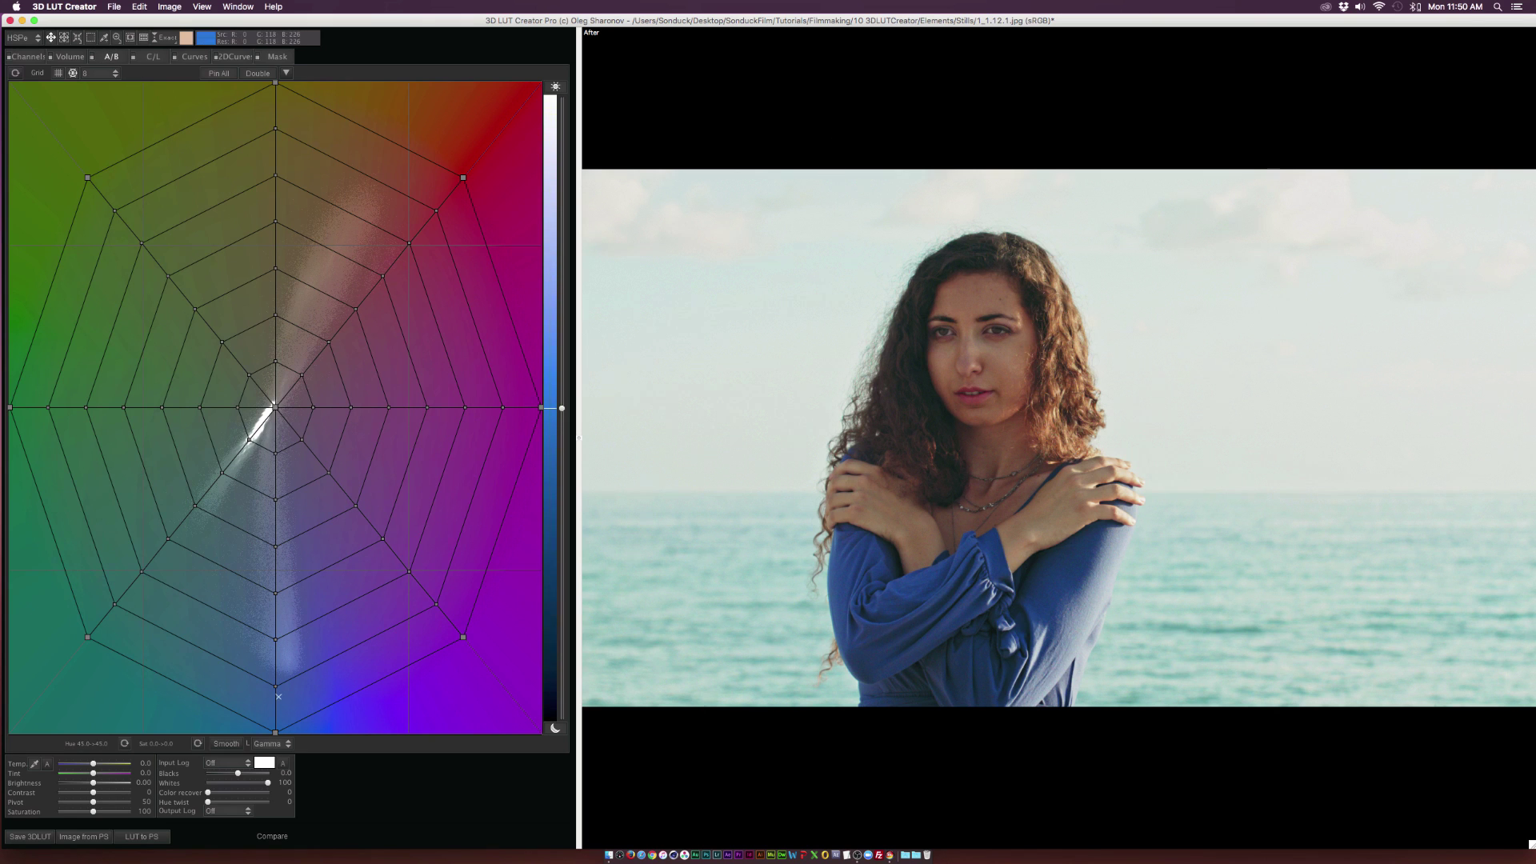
click(609, 854)
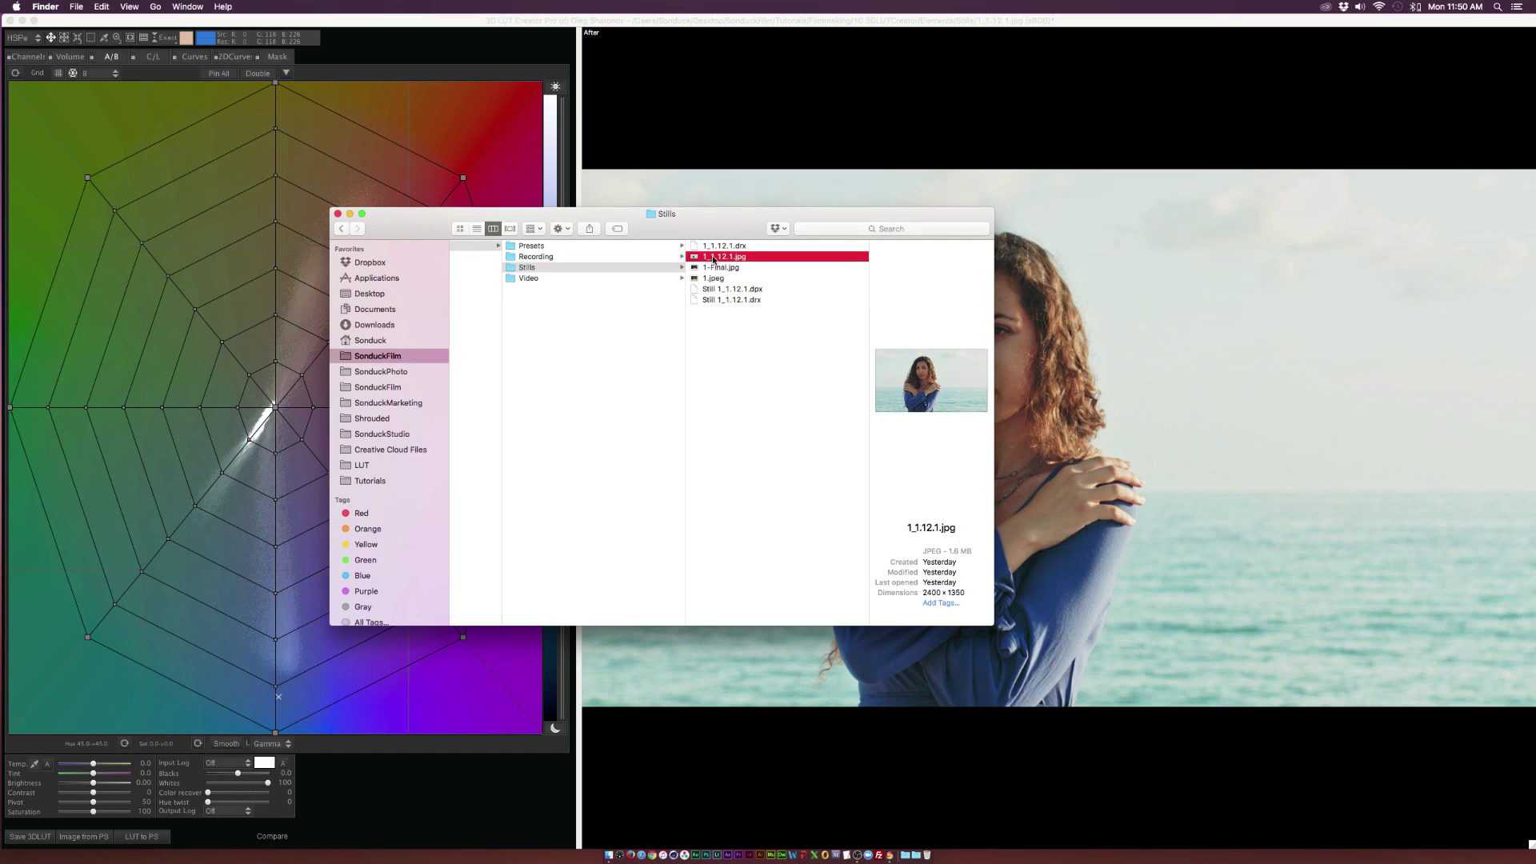
drag(689, 212, 465, 247)
key(super+w)
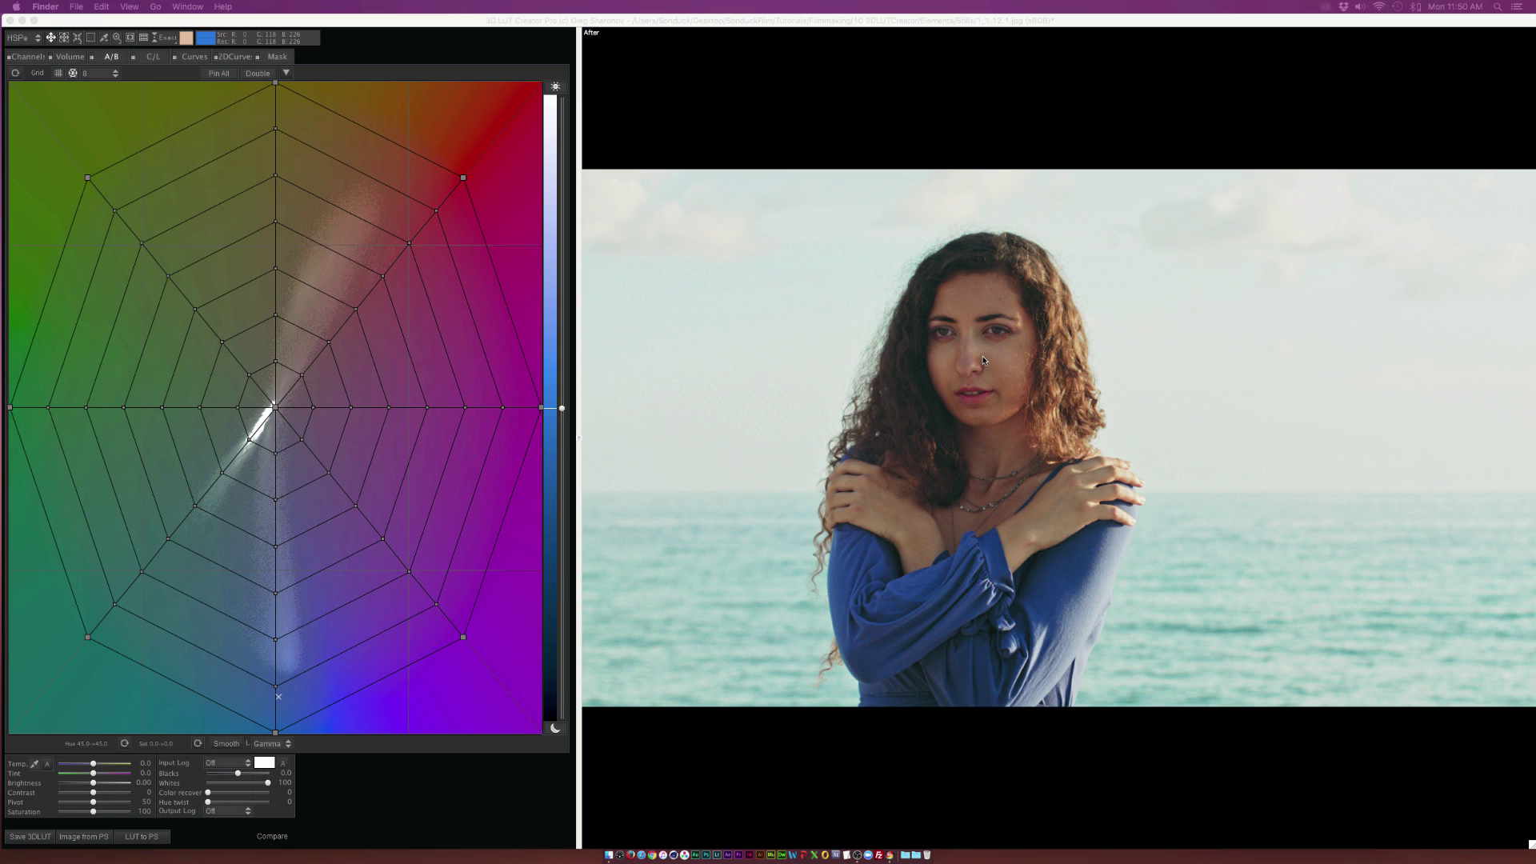
- Drag the central HSP grid node down-left and push a cyan node outward to brighten and saturate the teal
click(742, 352)
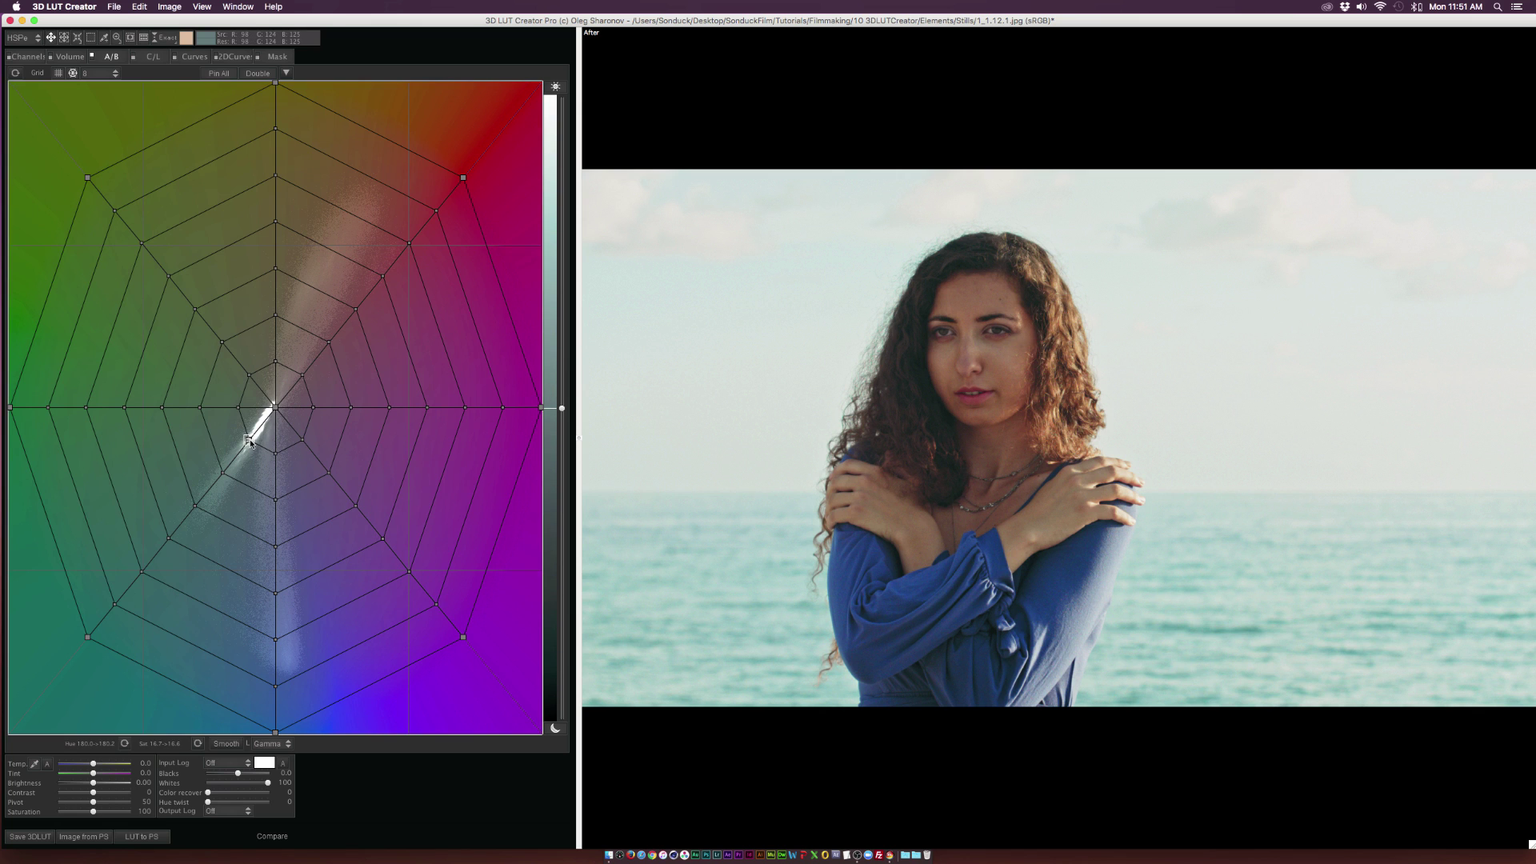
drag(250, 443, 185, 567)
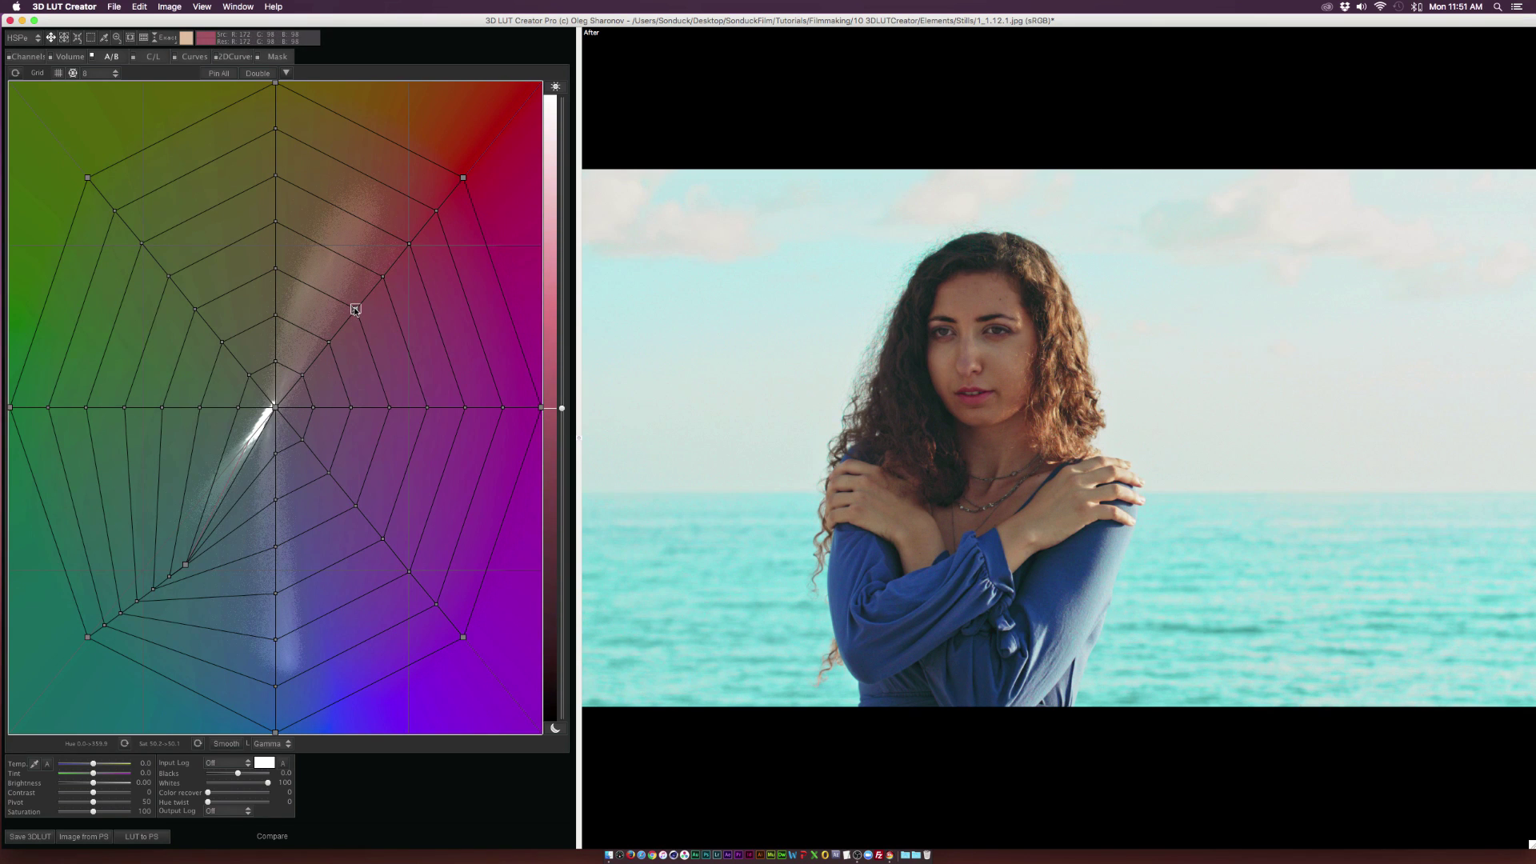
drag(355, 309, 376, 267)
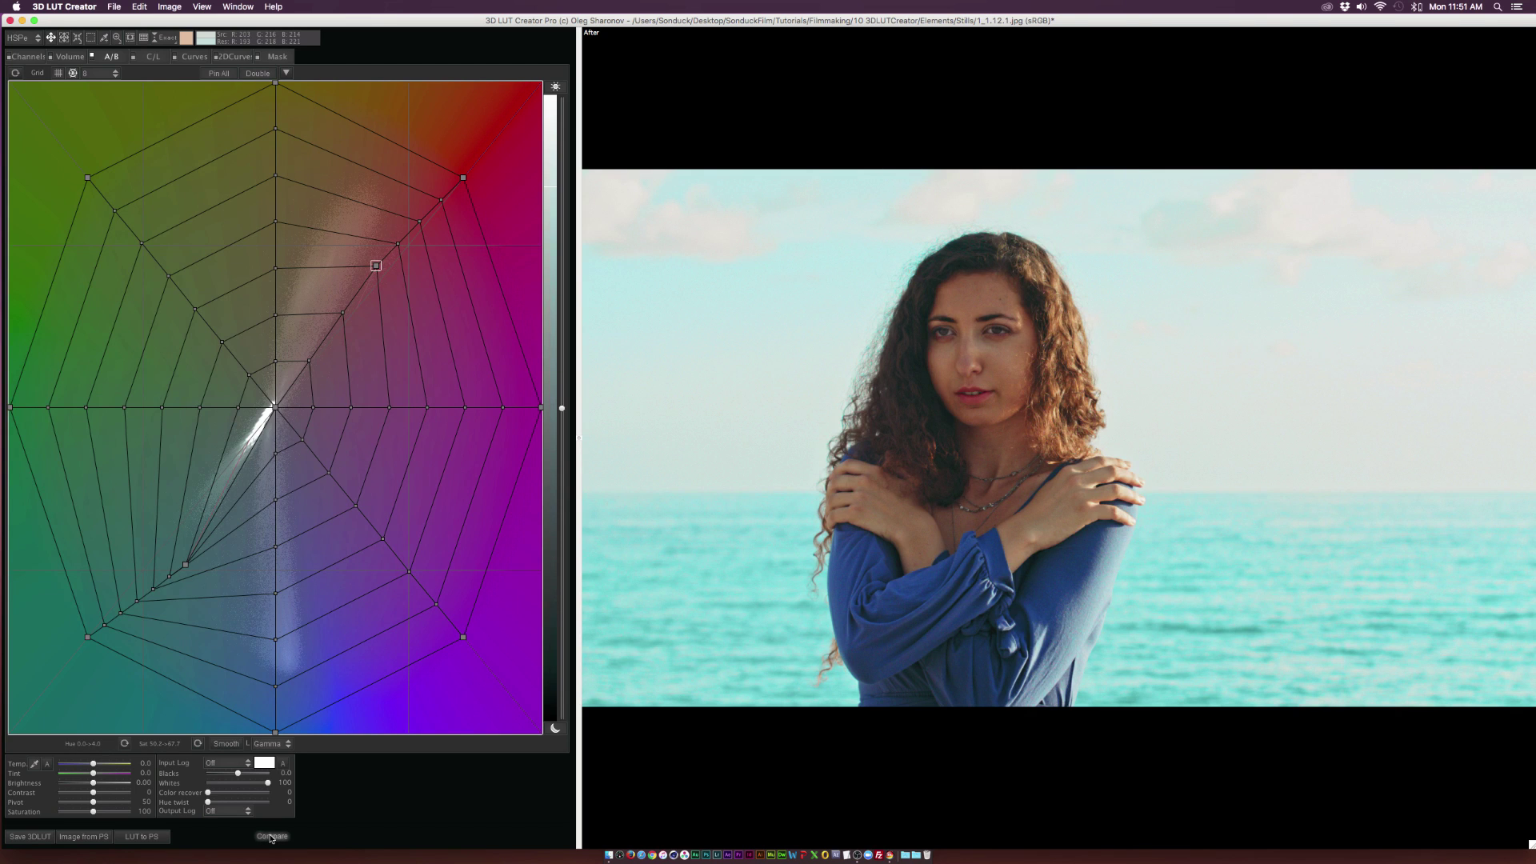
- Compare before/after, then sample the dress and drag its node outward to Hue 235, Sat 91
click(272, 836)
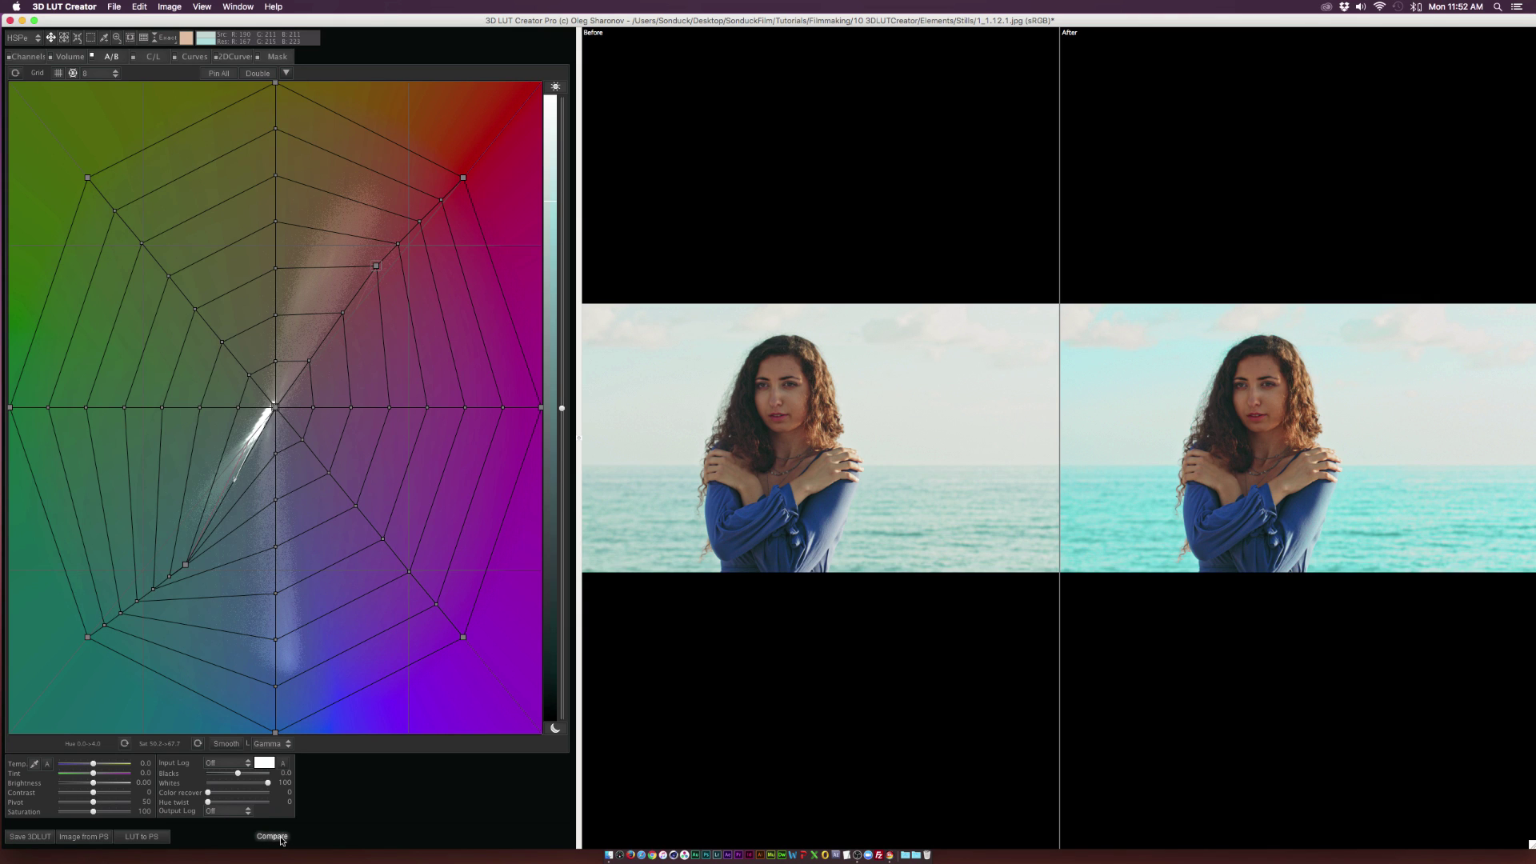
click(272, 836)
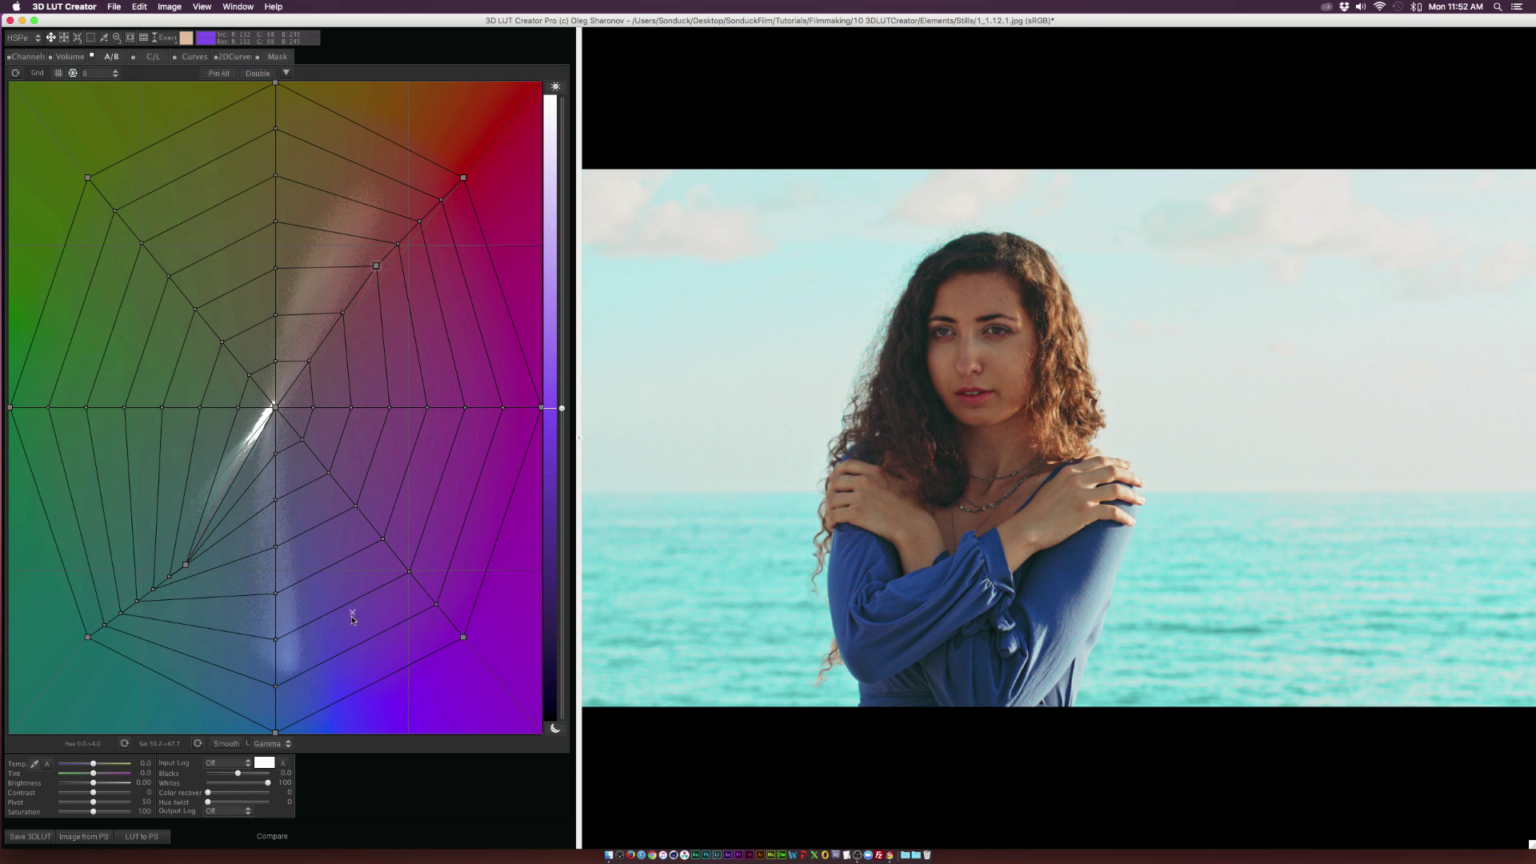
click(869, 571)
mouse_move(272, 637)
mouse_down()
mouse_move(310, 655)
mouse_move(427, 460)
mouse_move(325, 638)
mouse_move(288, 657)
mouse_up()
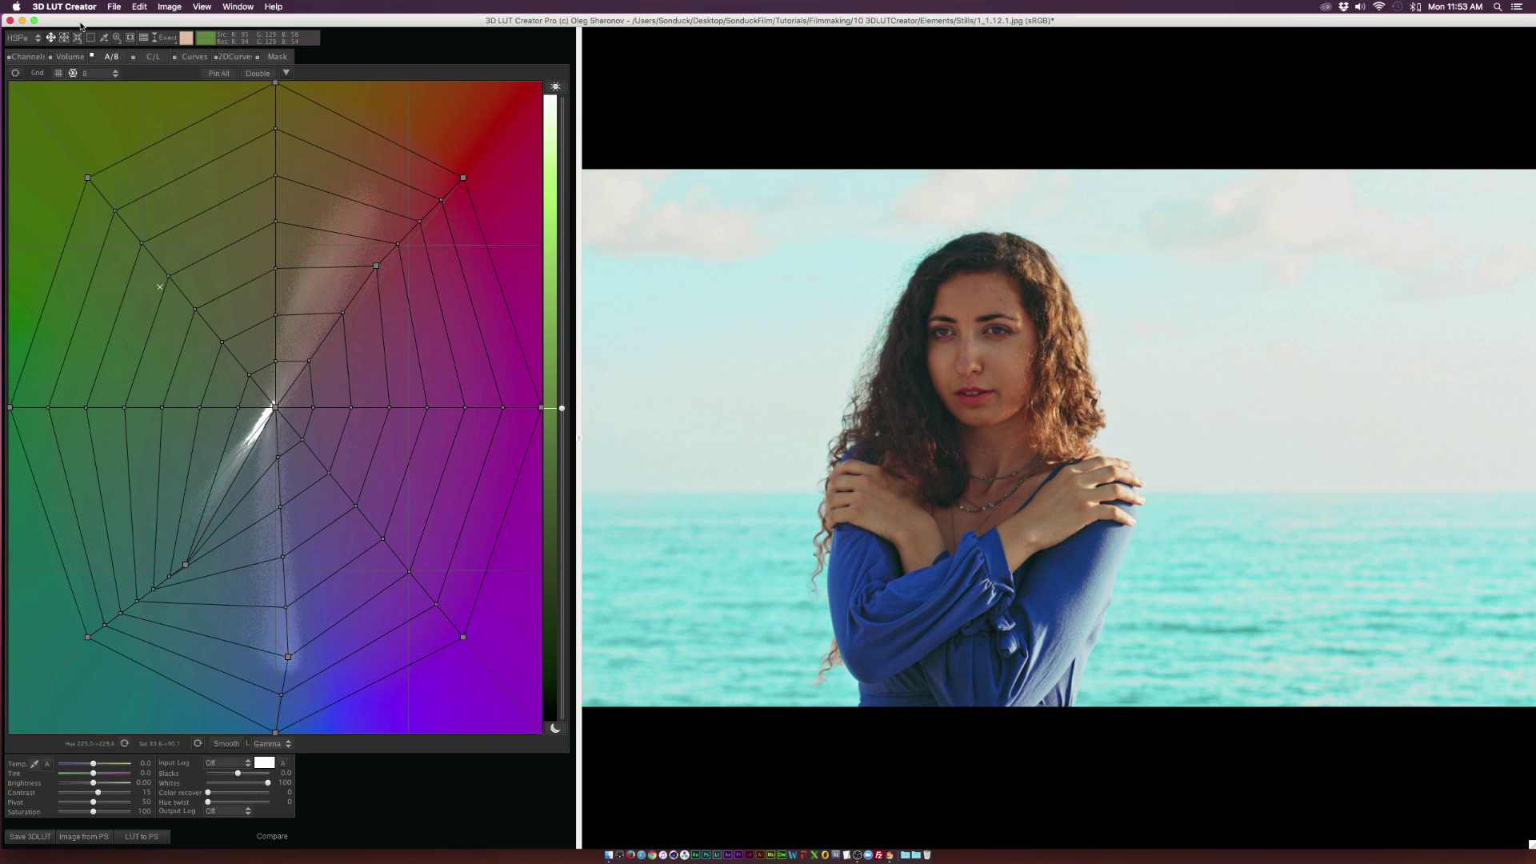
- In the Volume adjustments with Single mode, add a control point and nudge it toward red
click(61, 57)
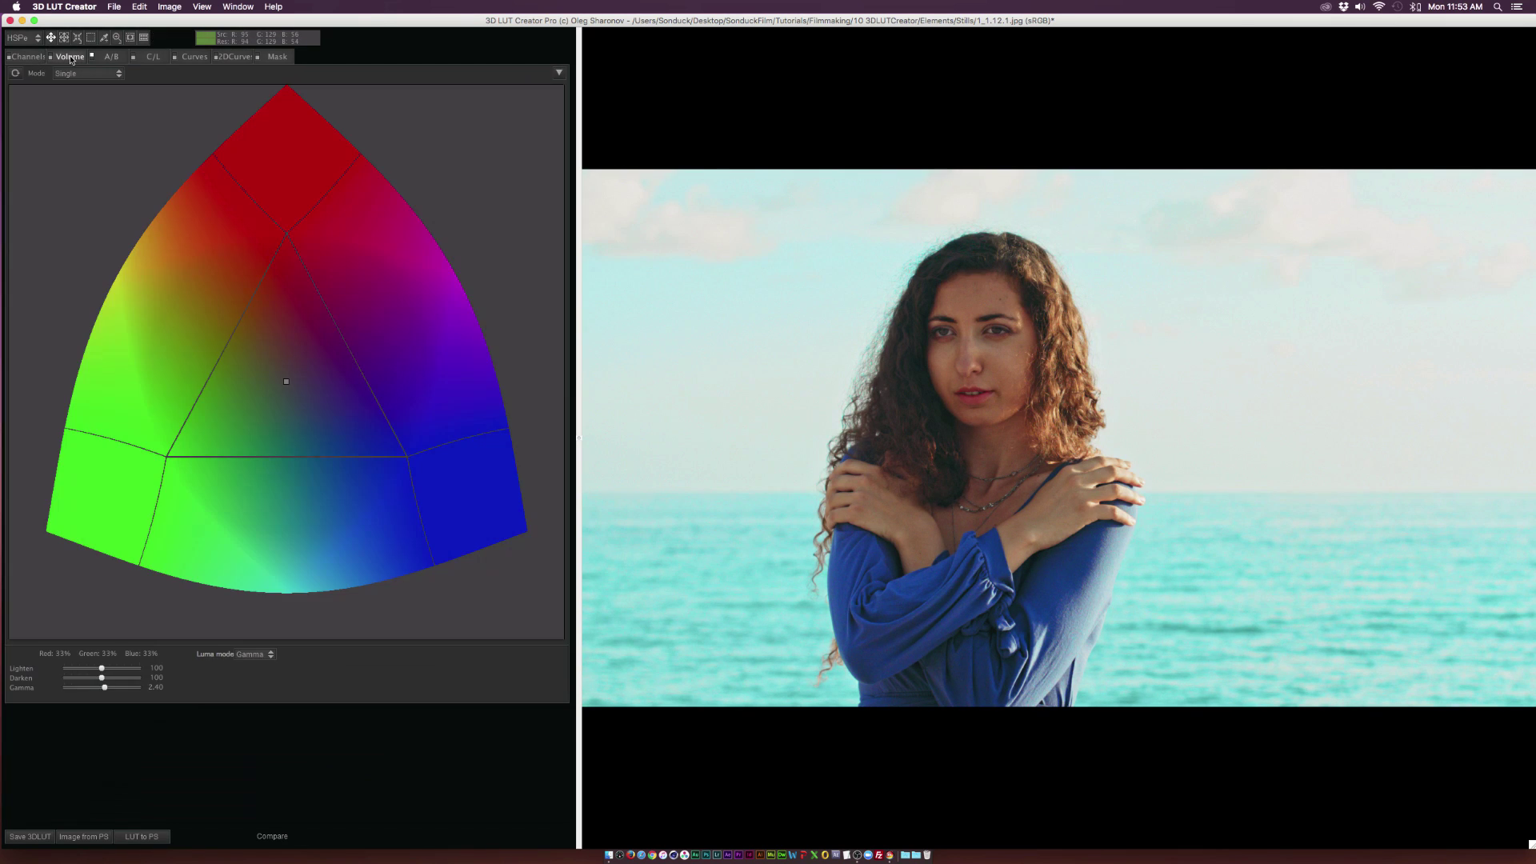
click(92, 73)
click(260, 79)
click(88, 73)
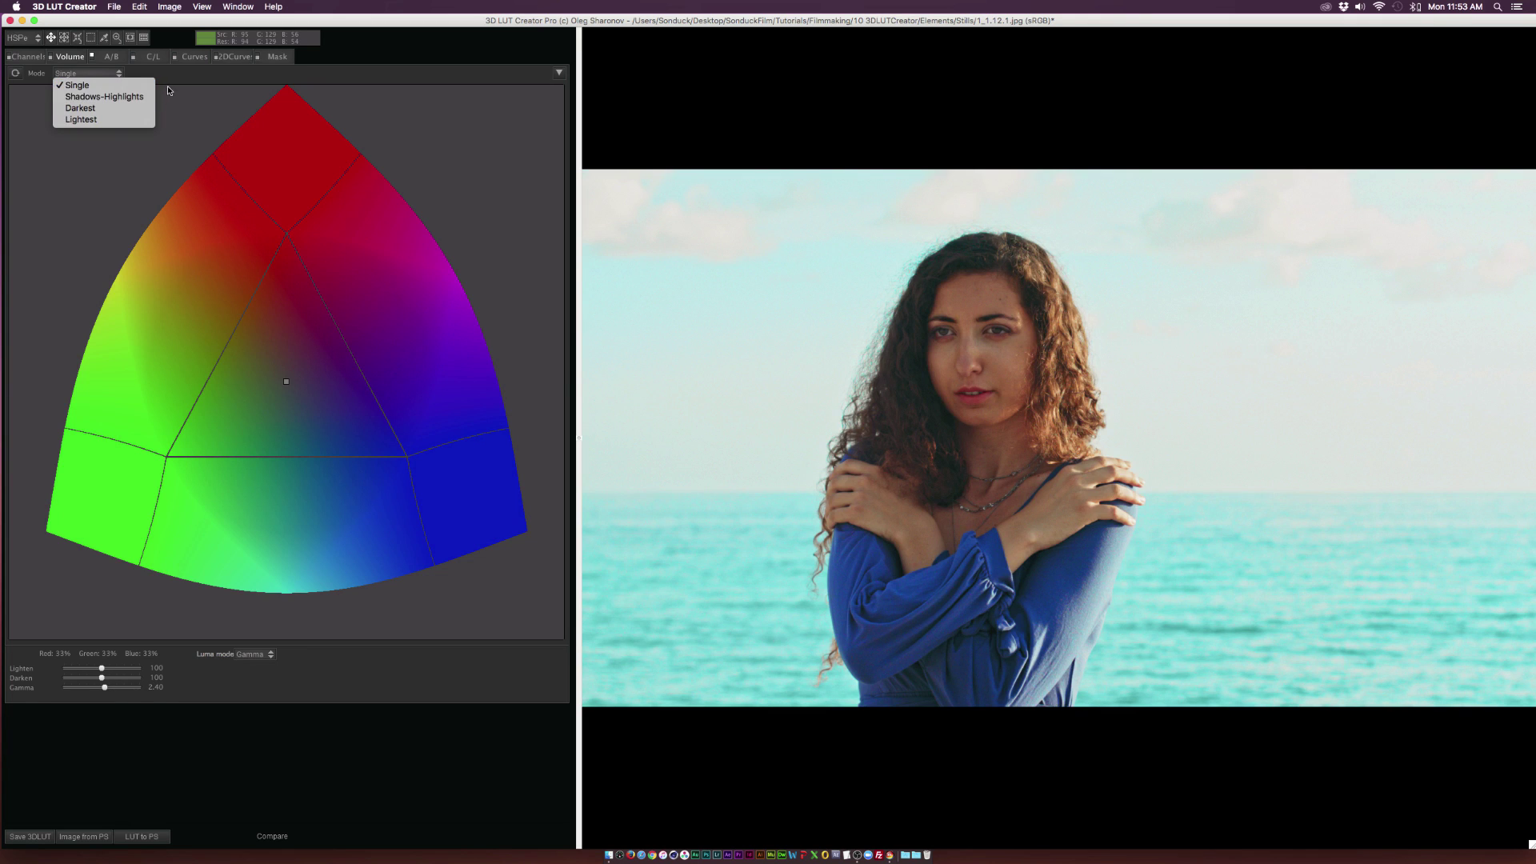
click(232, 200)
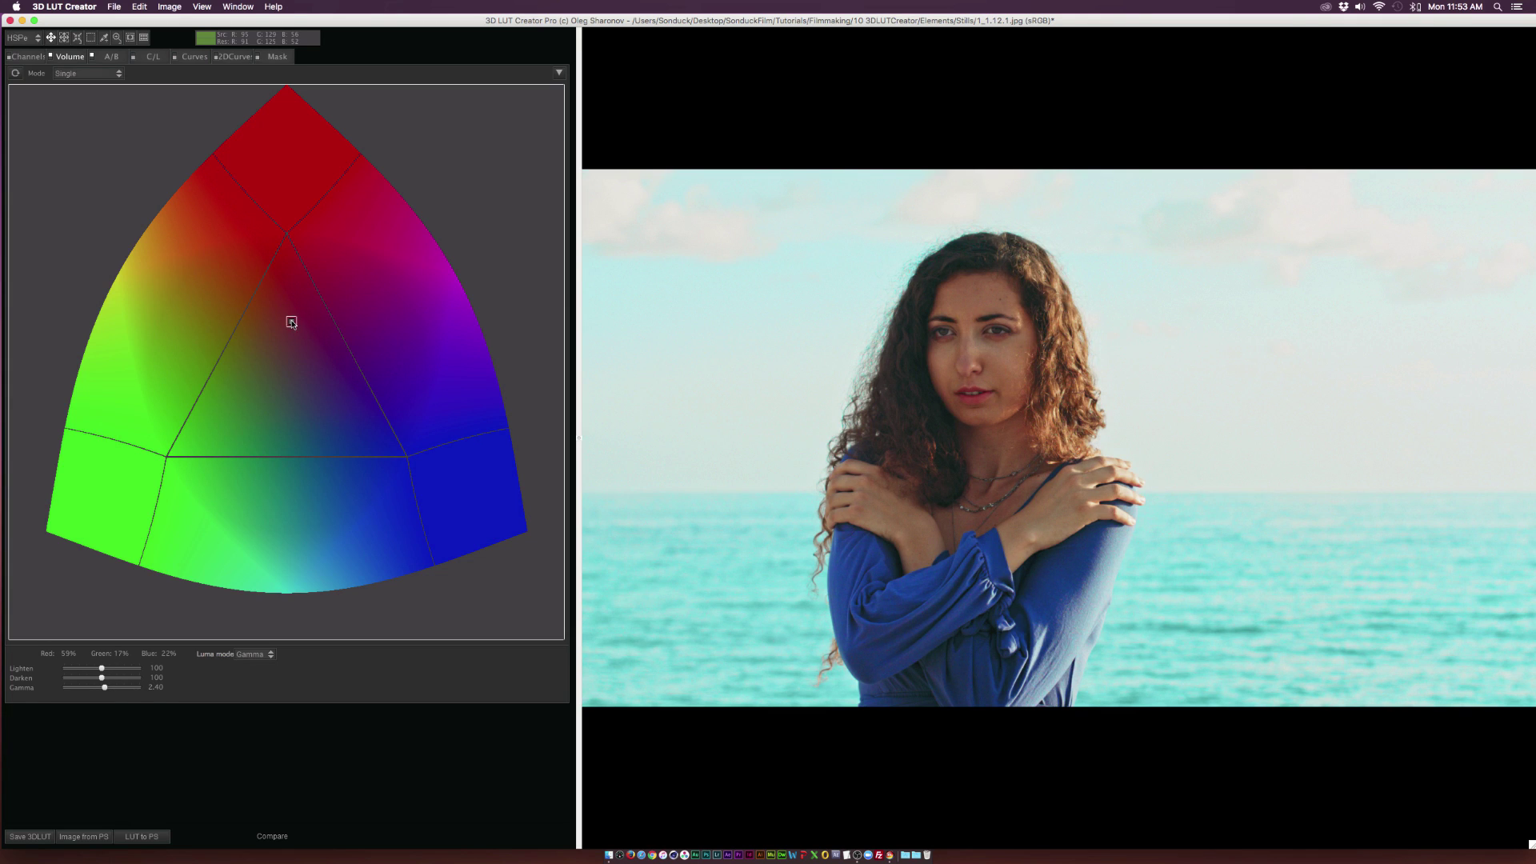
click(329, 300)
drag(318, 291, 285, 336)
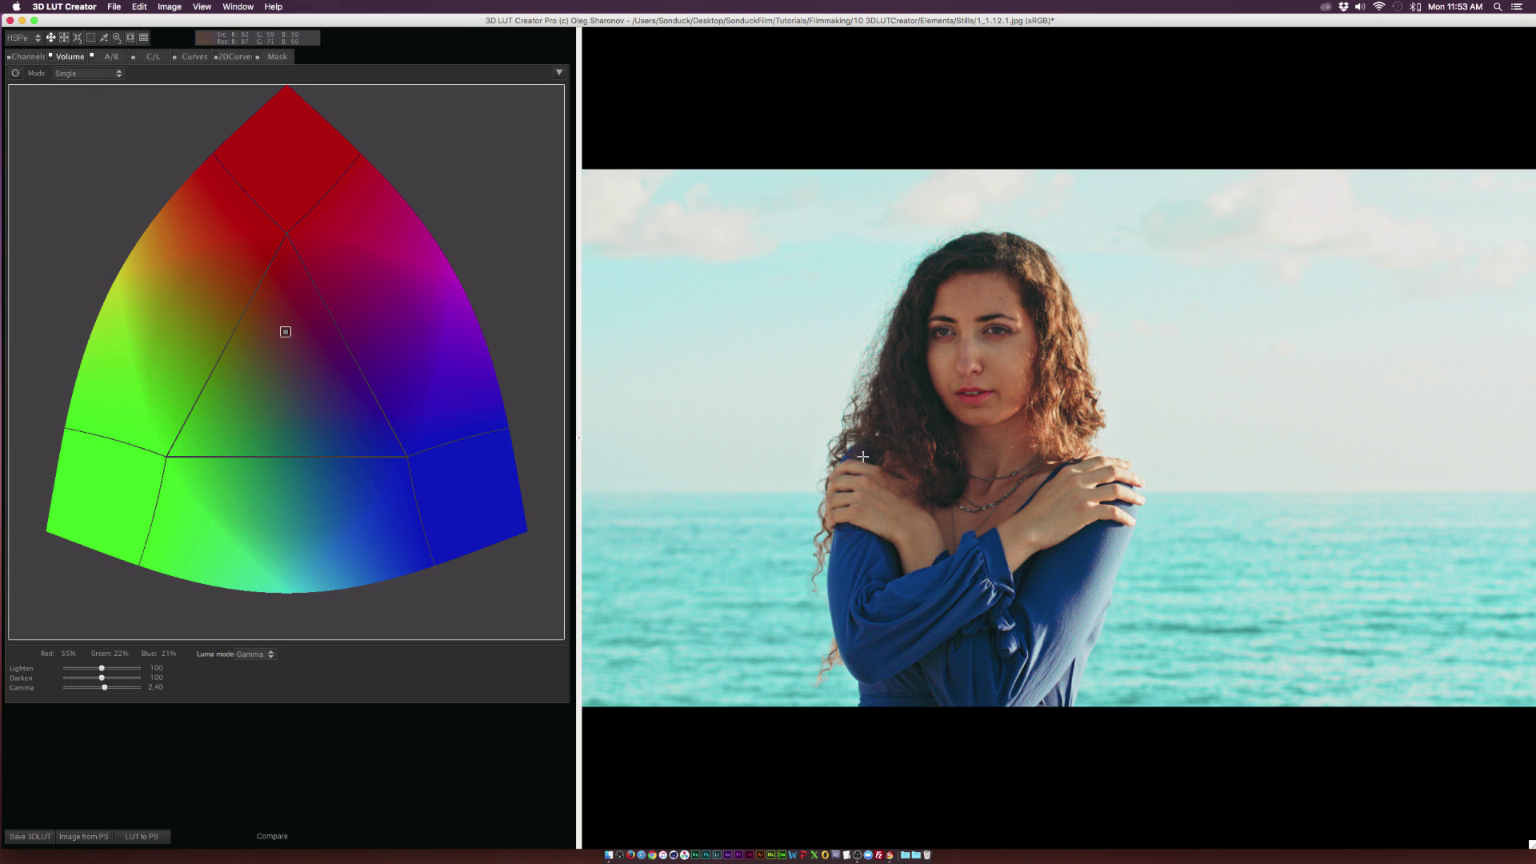
- In the RGB Matrix, move the red, blue and green corners, reset it, then reshape the triangle
click(29, 56)
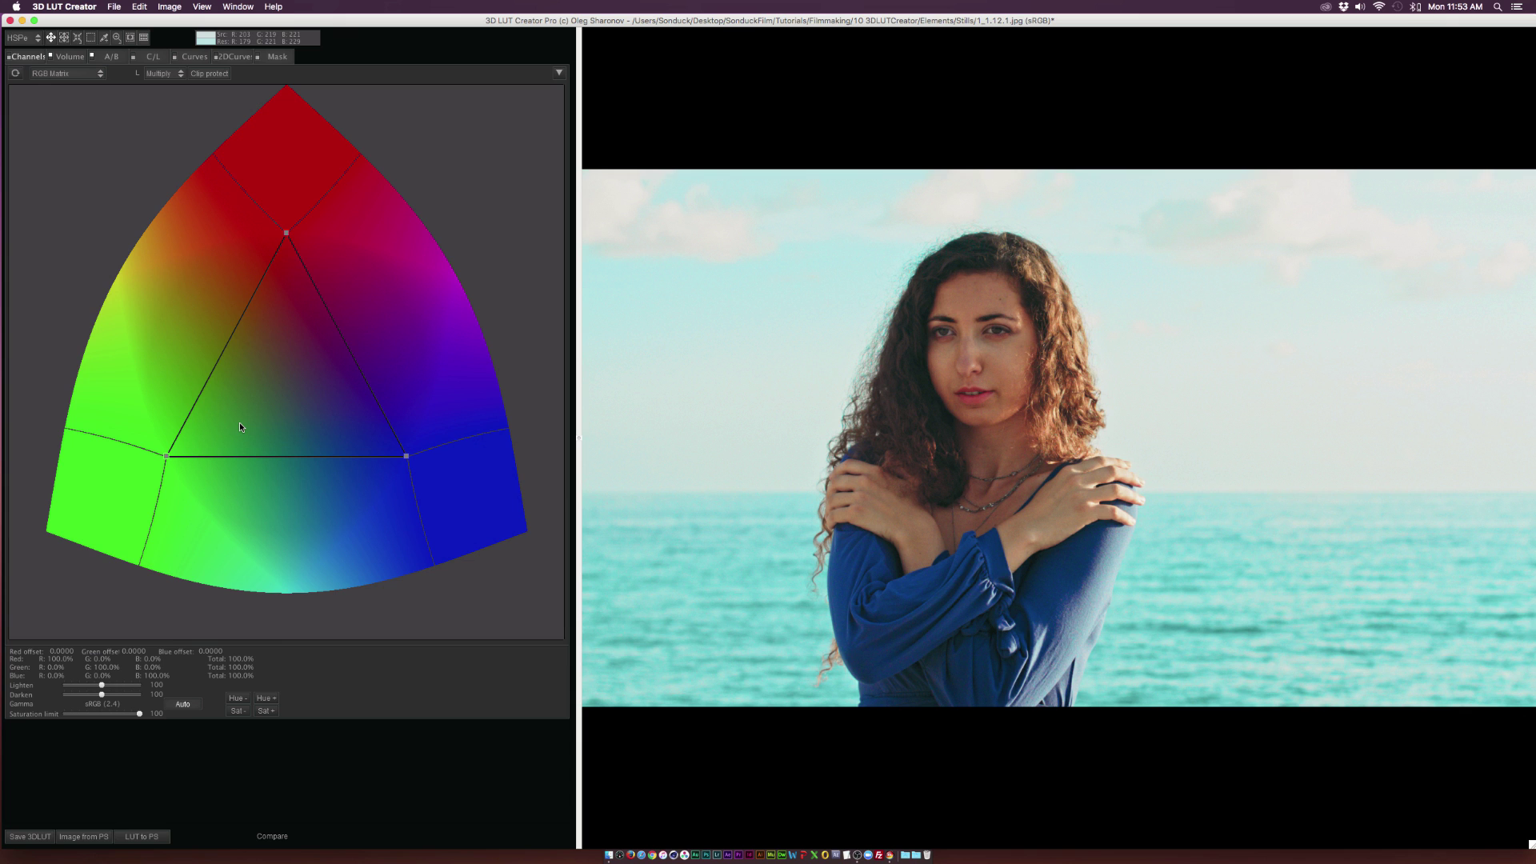
click(286, 233)
drag(286, 233, 249, 357)
drag(332, 276, 337, 223)
drag(419, 448, 433, 429)
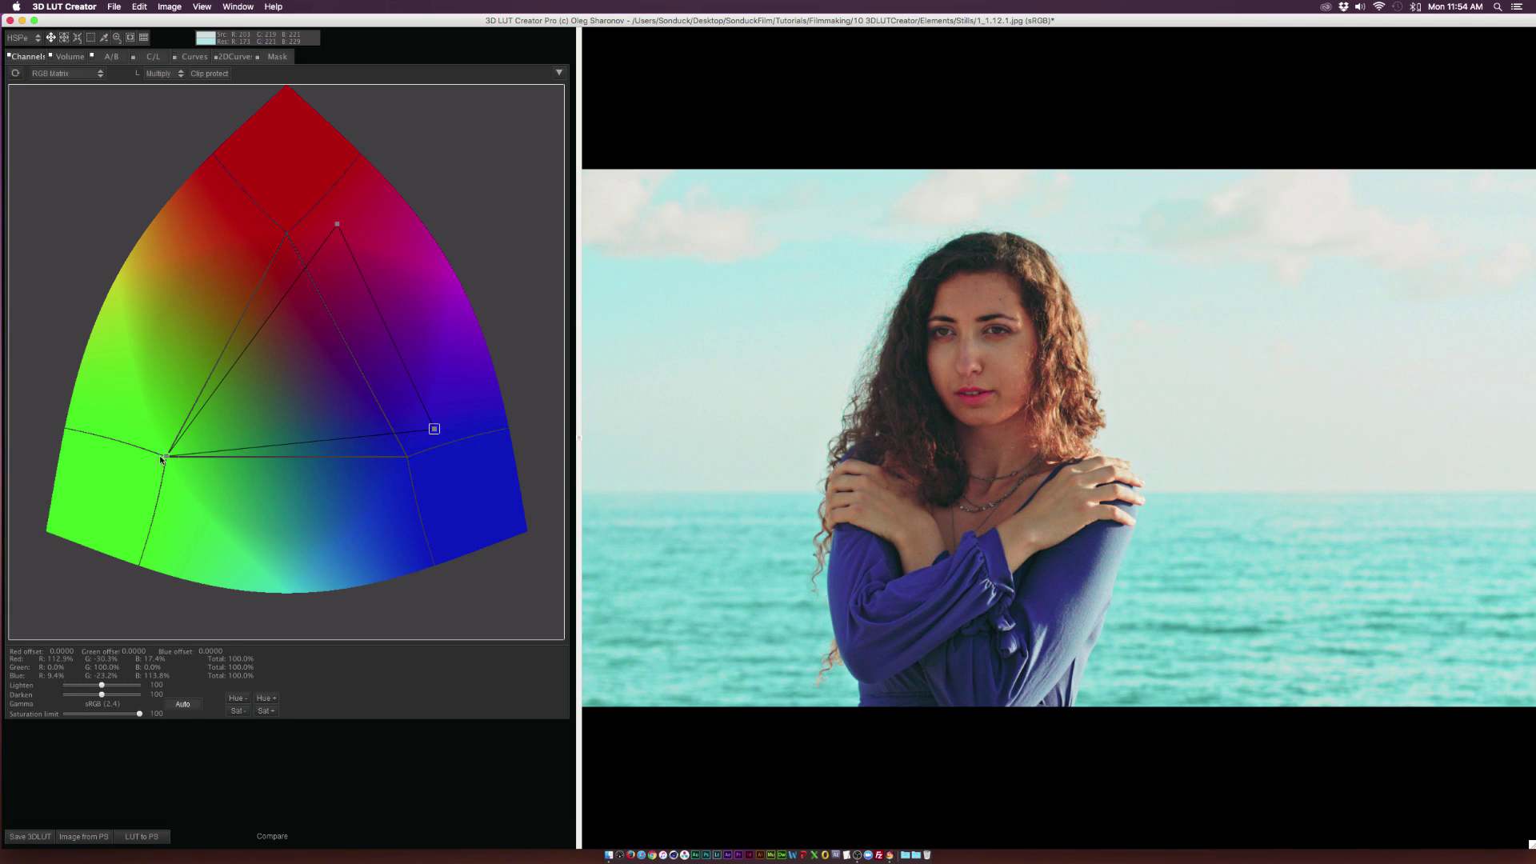
drag(166, 456, 251, 455)
double_click(106, 120)
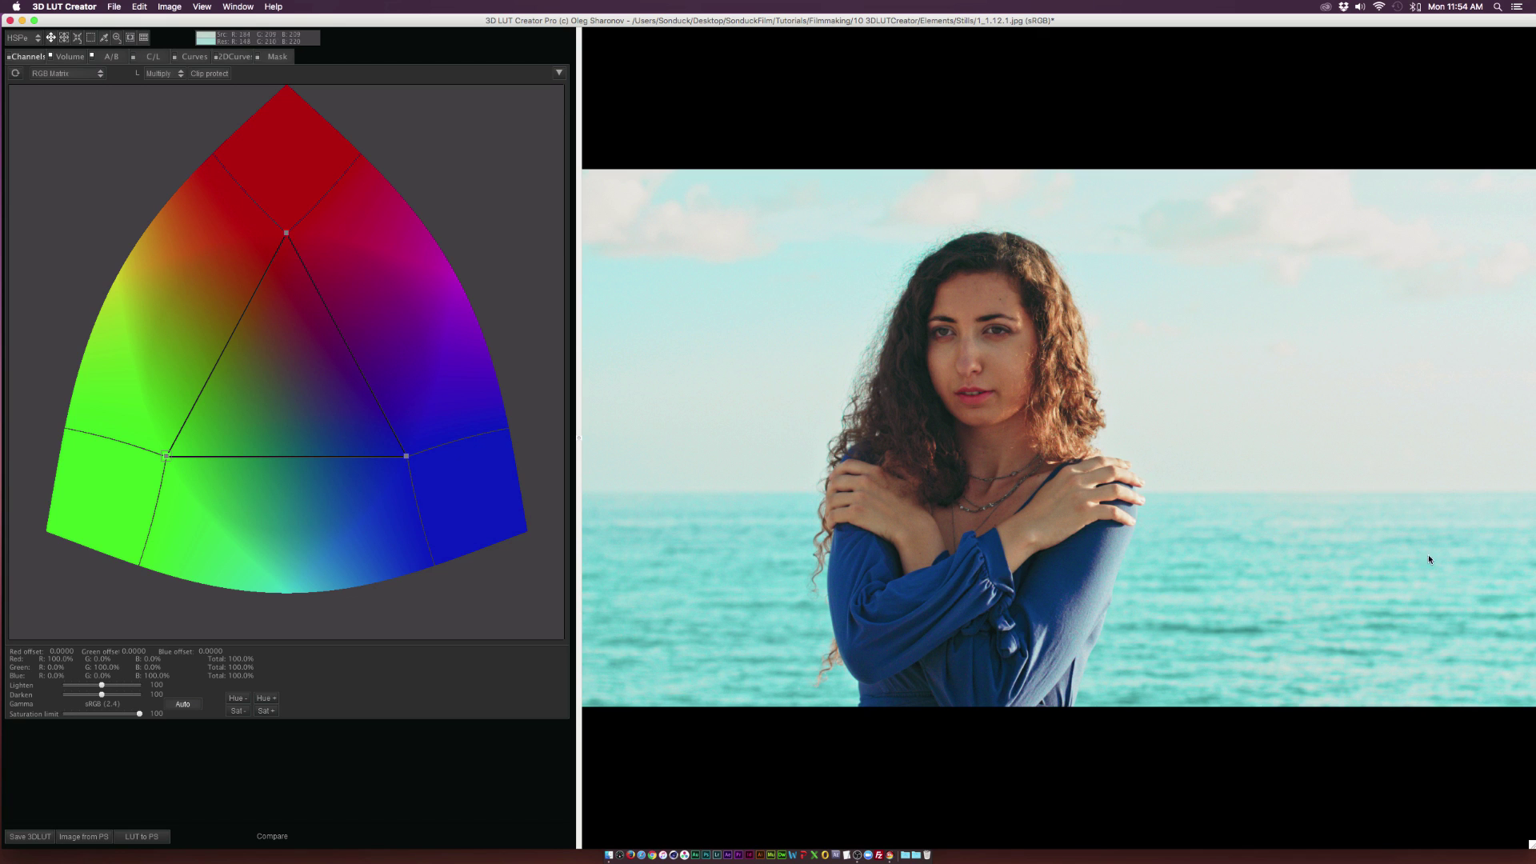
drag(983, 357, 982, 406)
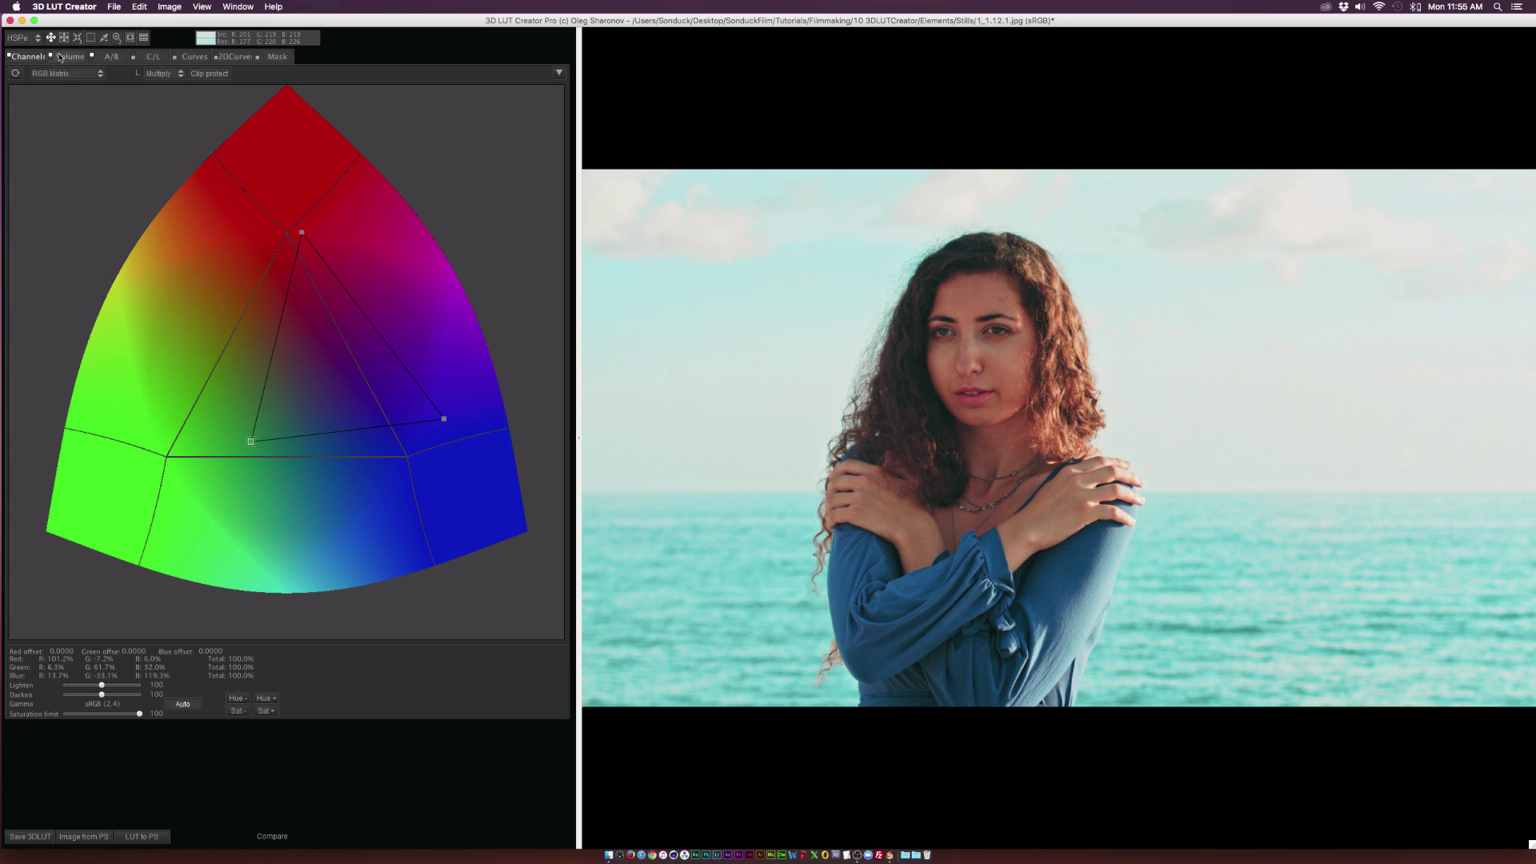
- Look through the A/B, C/L, 2D Curves and Mask tabs, then show the Sat/Luma curve
click(112, 57)
click(154, 57)
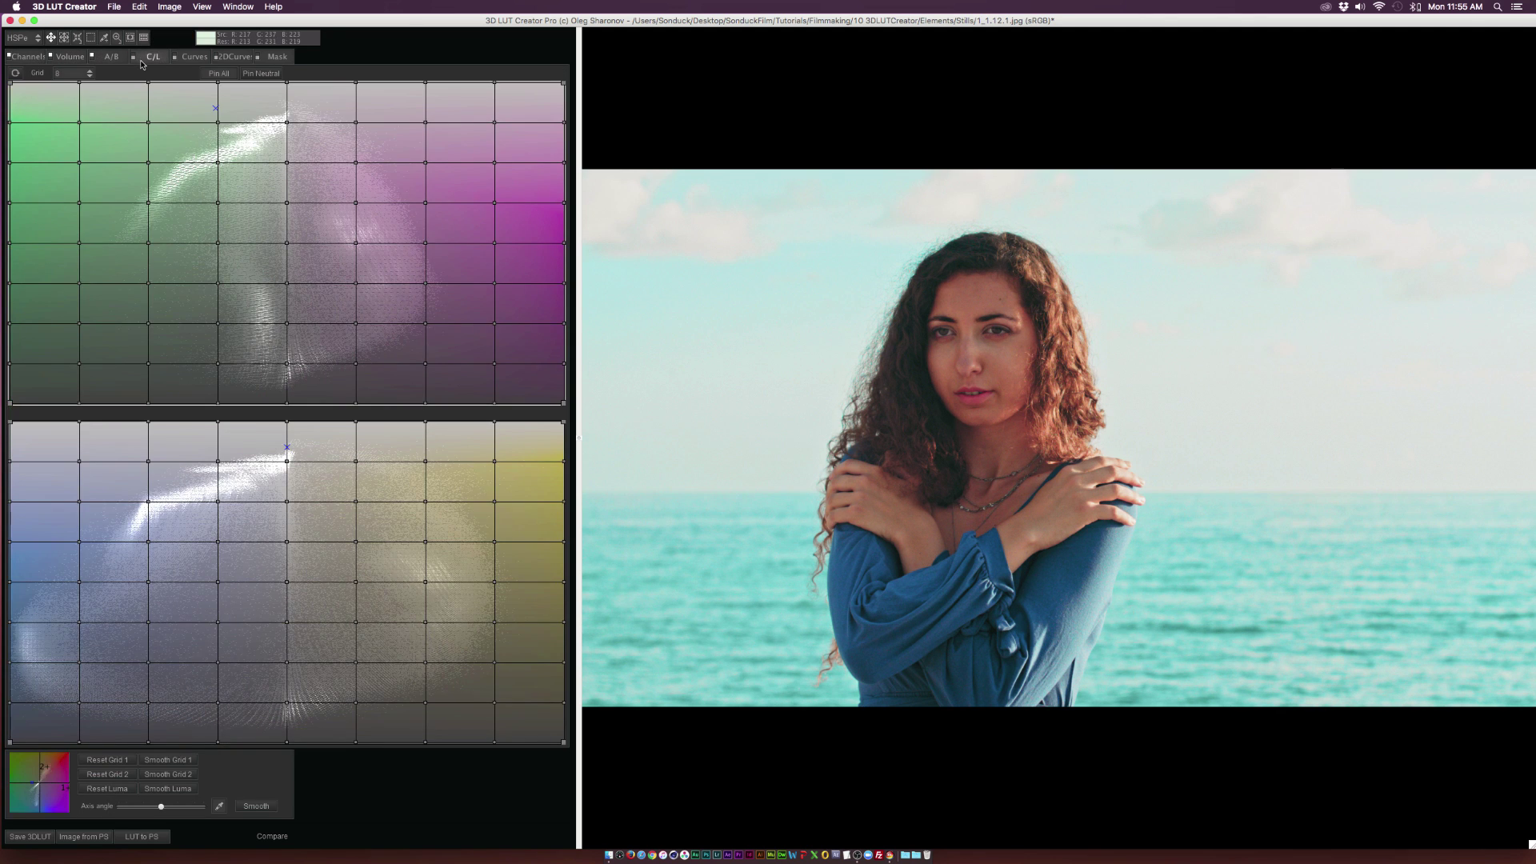
click(193, 57)
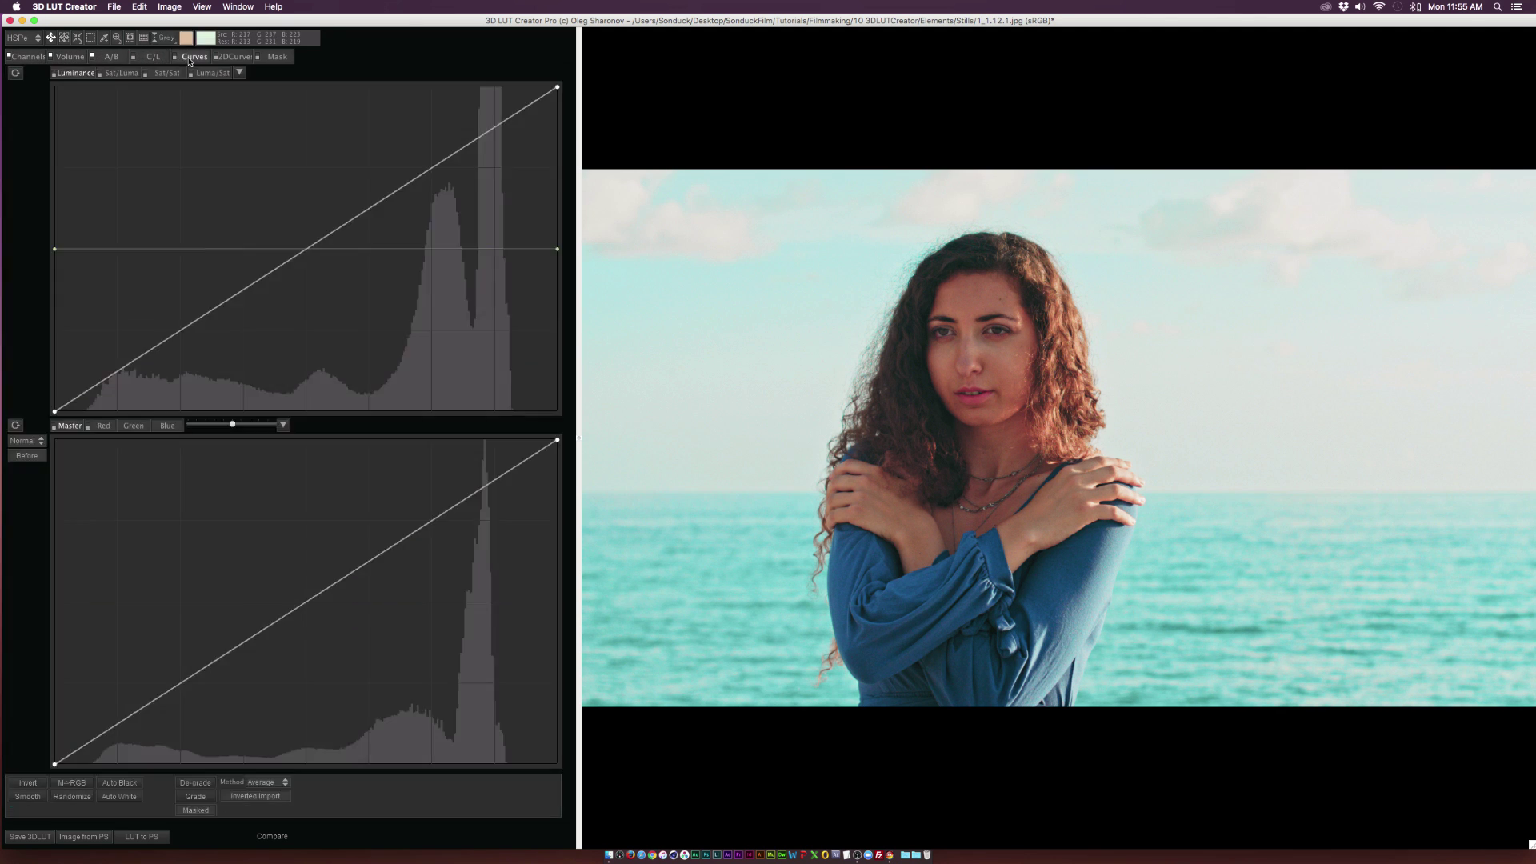
click(231, 60)
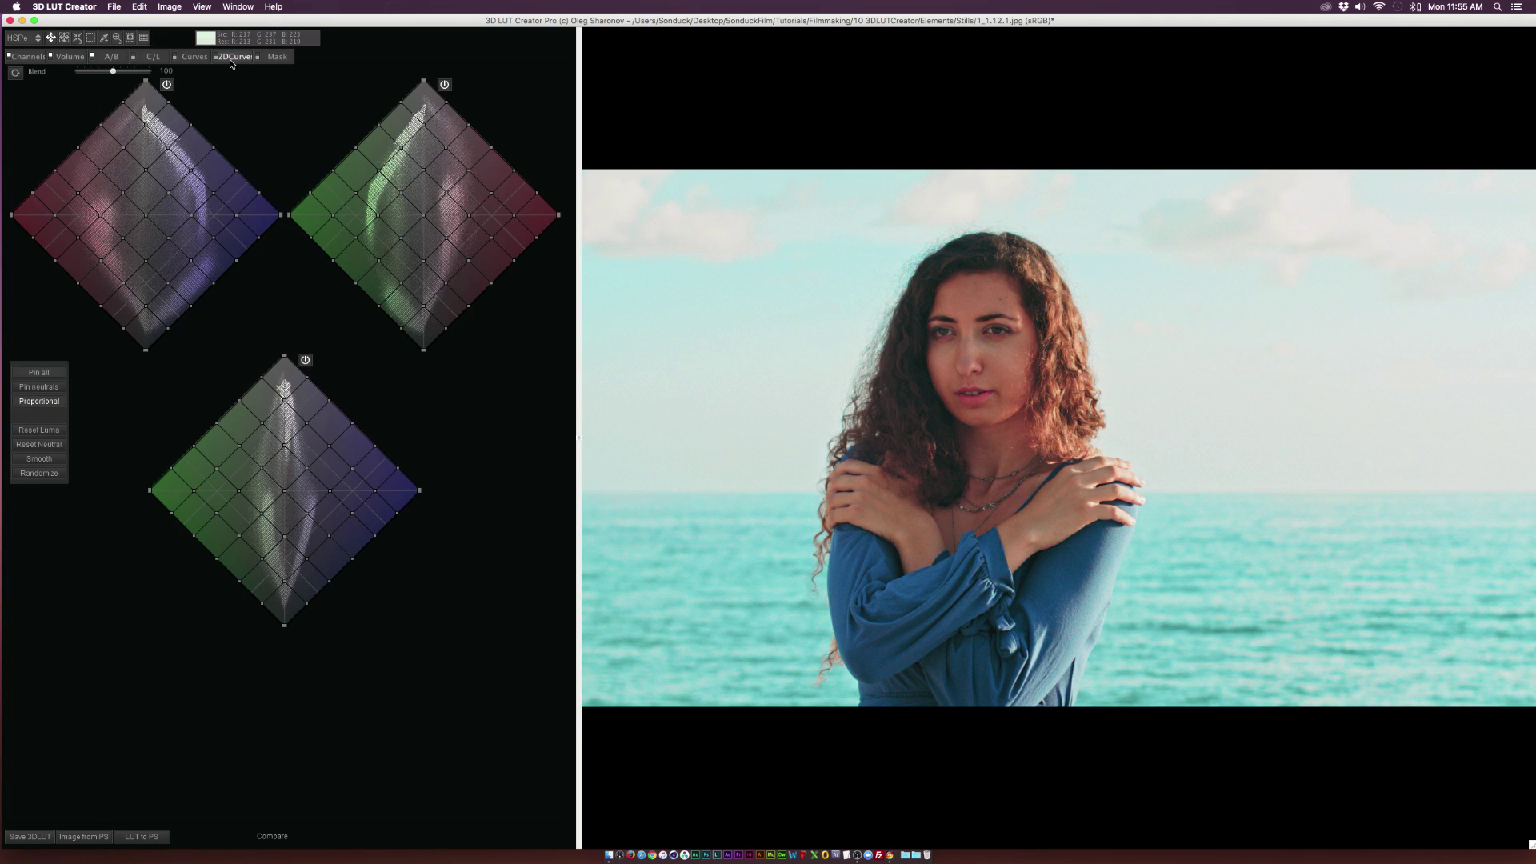
click(275, 58)
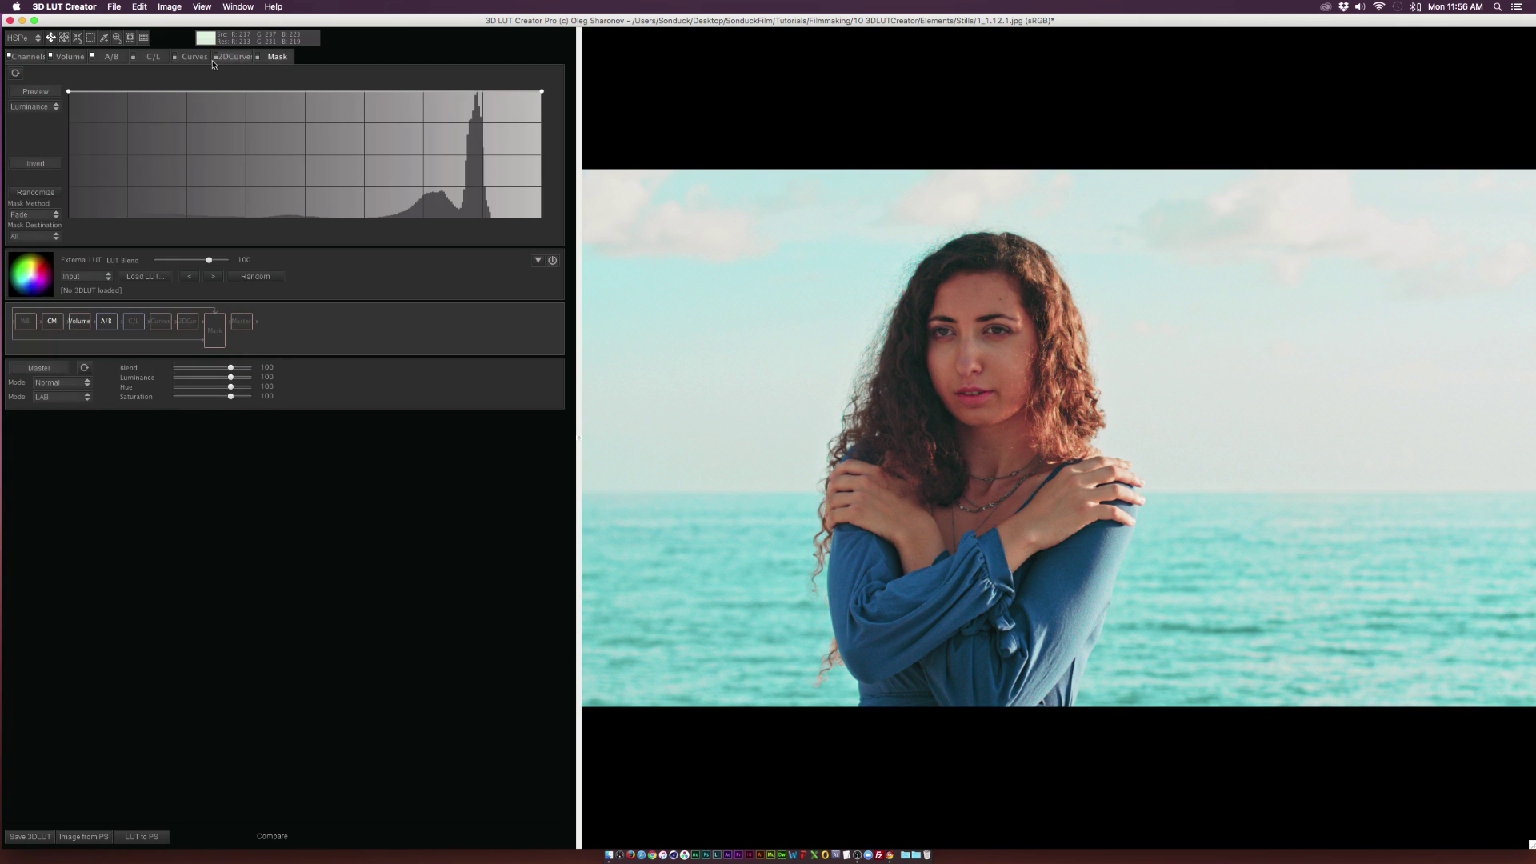
click(188, 57)
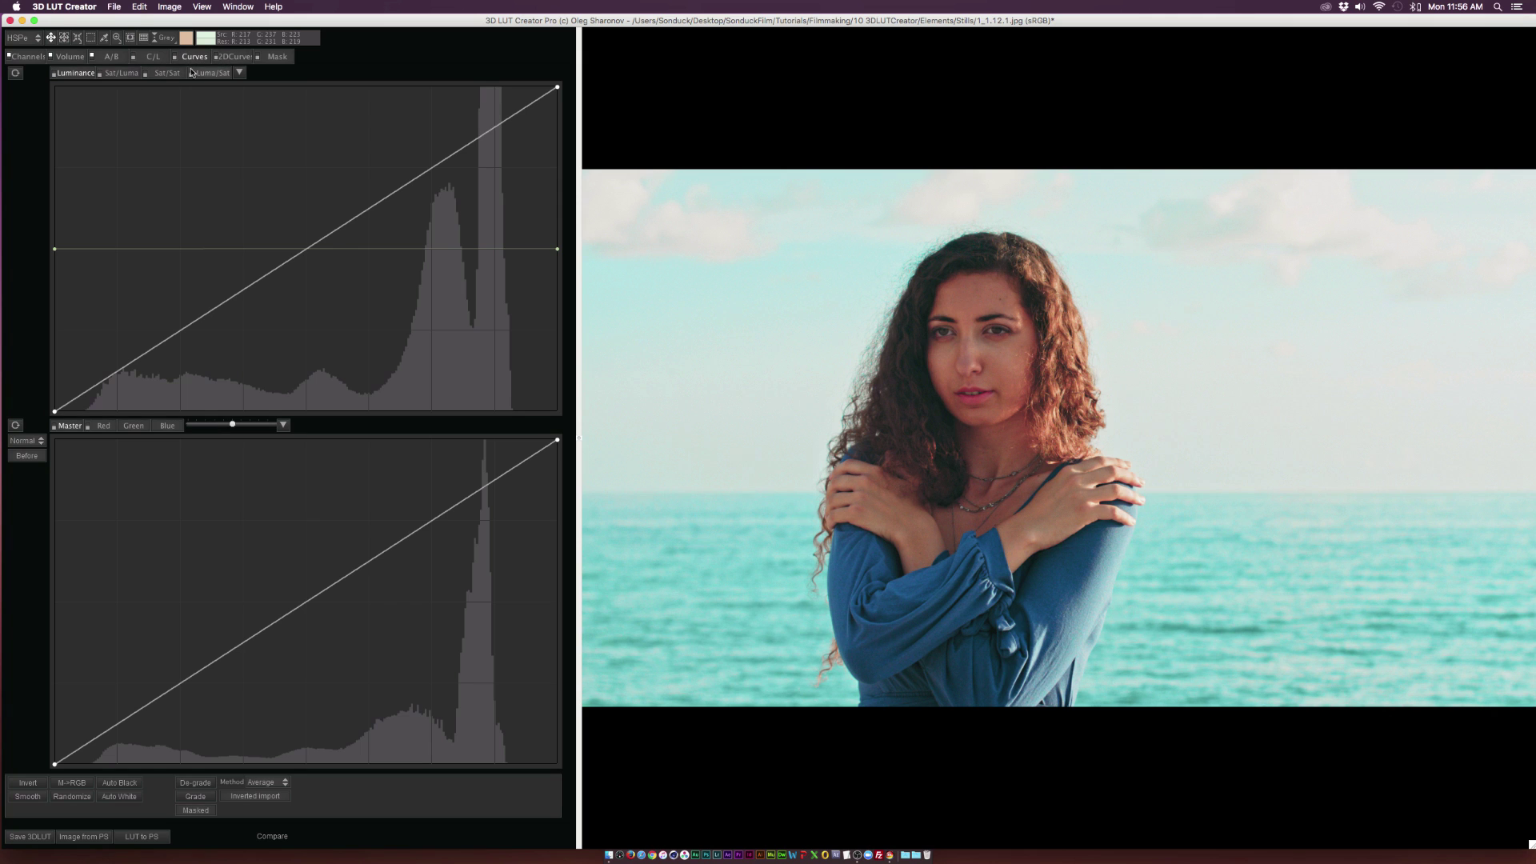
click(121, 74)
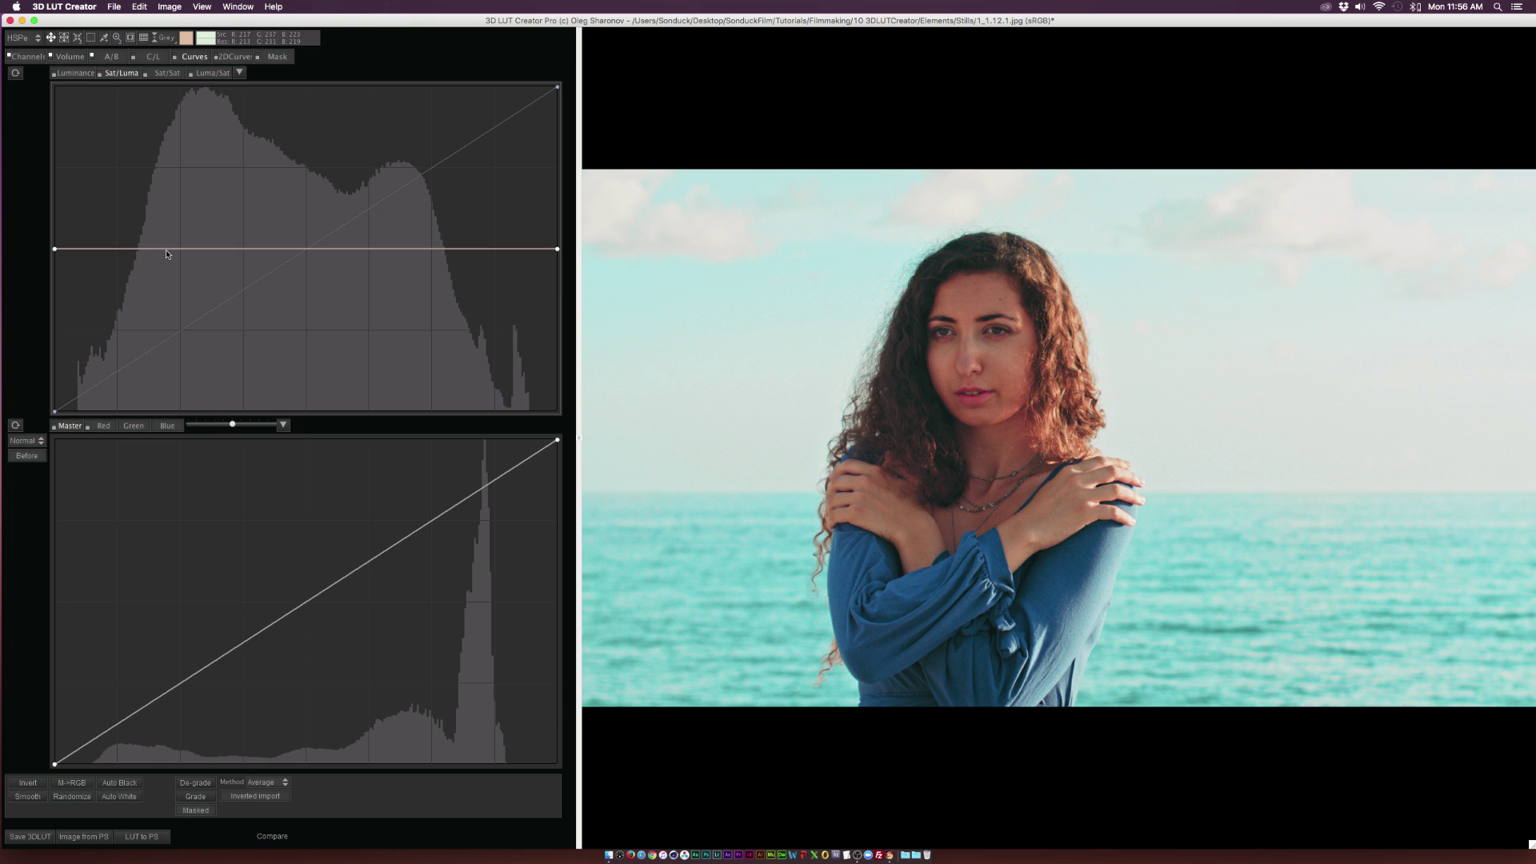
- Shape the Sat/Luma curve flat through the midtones with shadow and highlight ends at zero
click(139, 248)
drag(55, 248, 54, 334)
drag(64, 418, 64, 411)
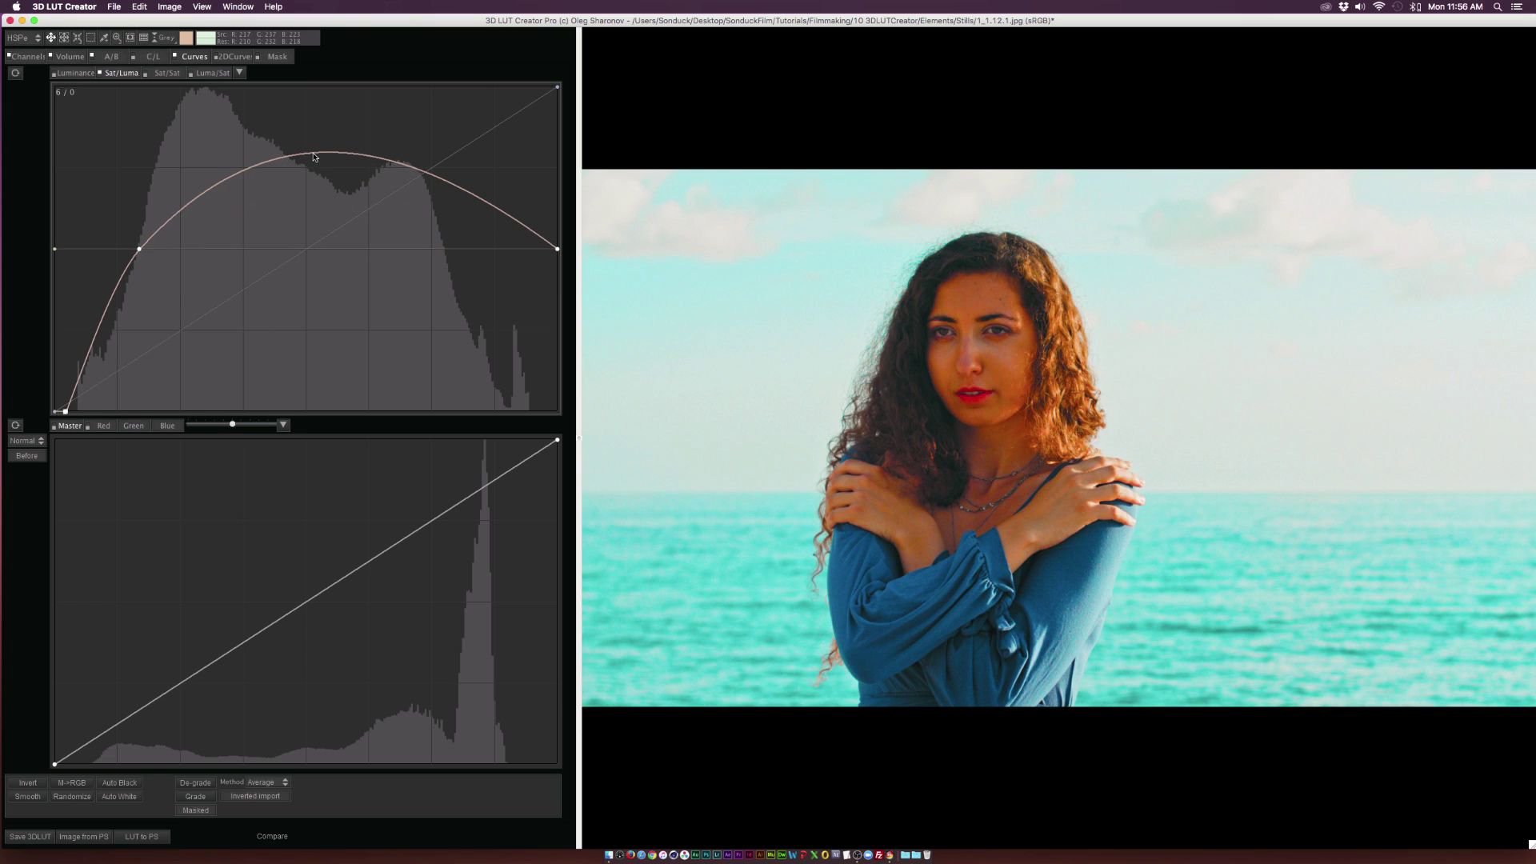
drag(314, 157, 320, 249)
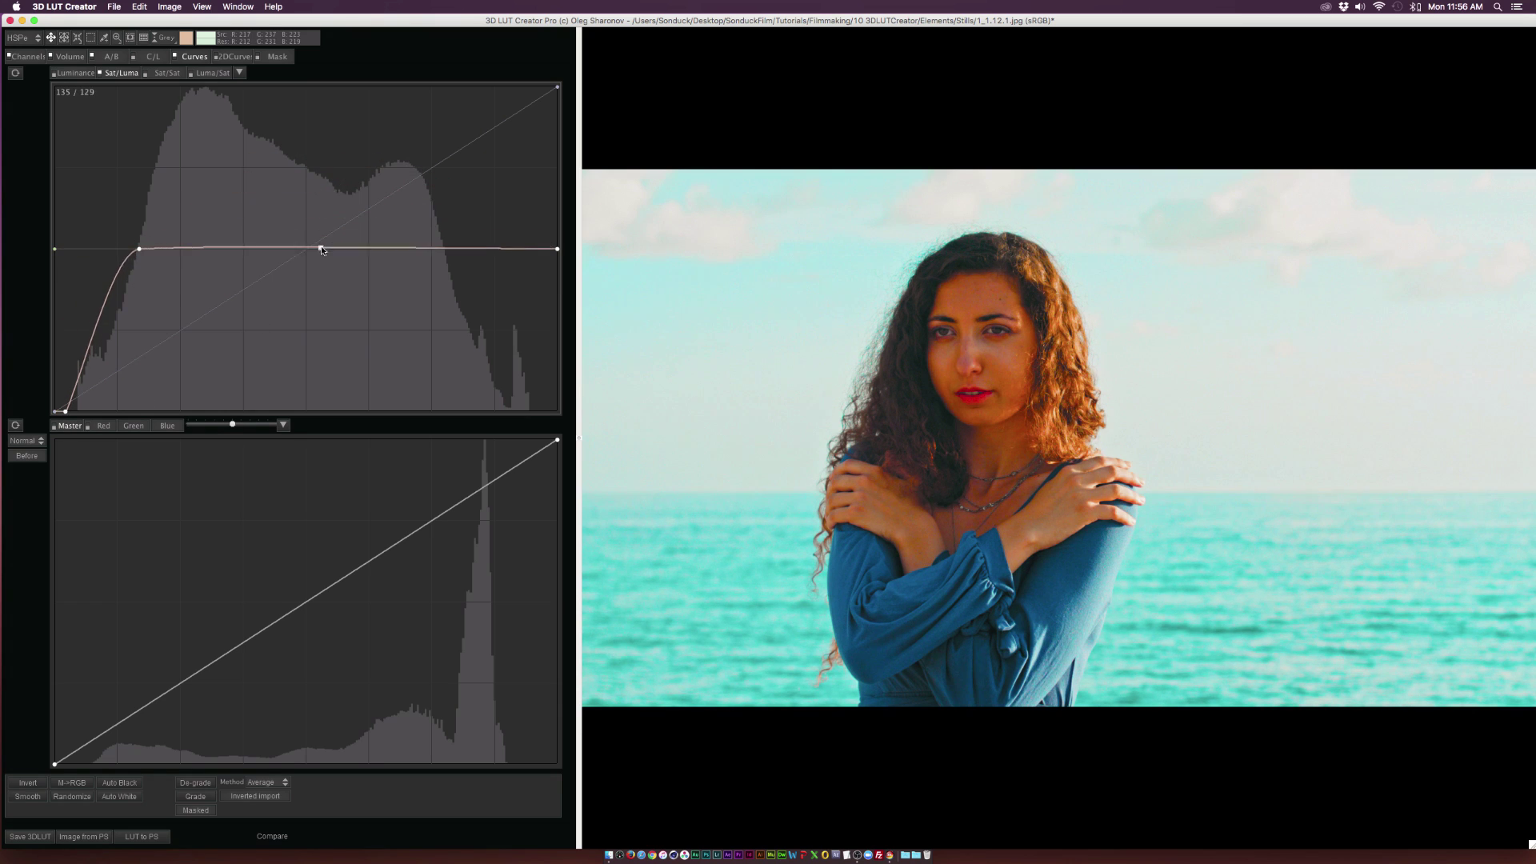
click(467, 253)
drag(558, 248, 568, 451)
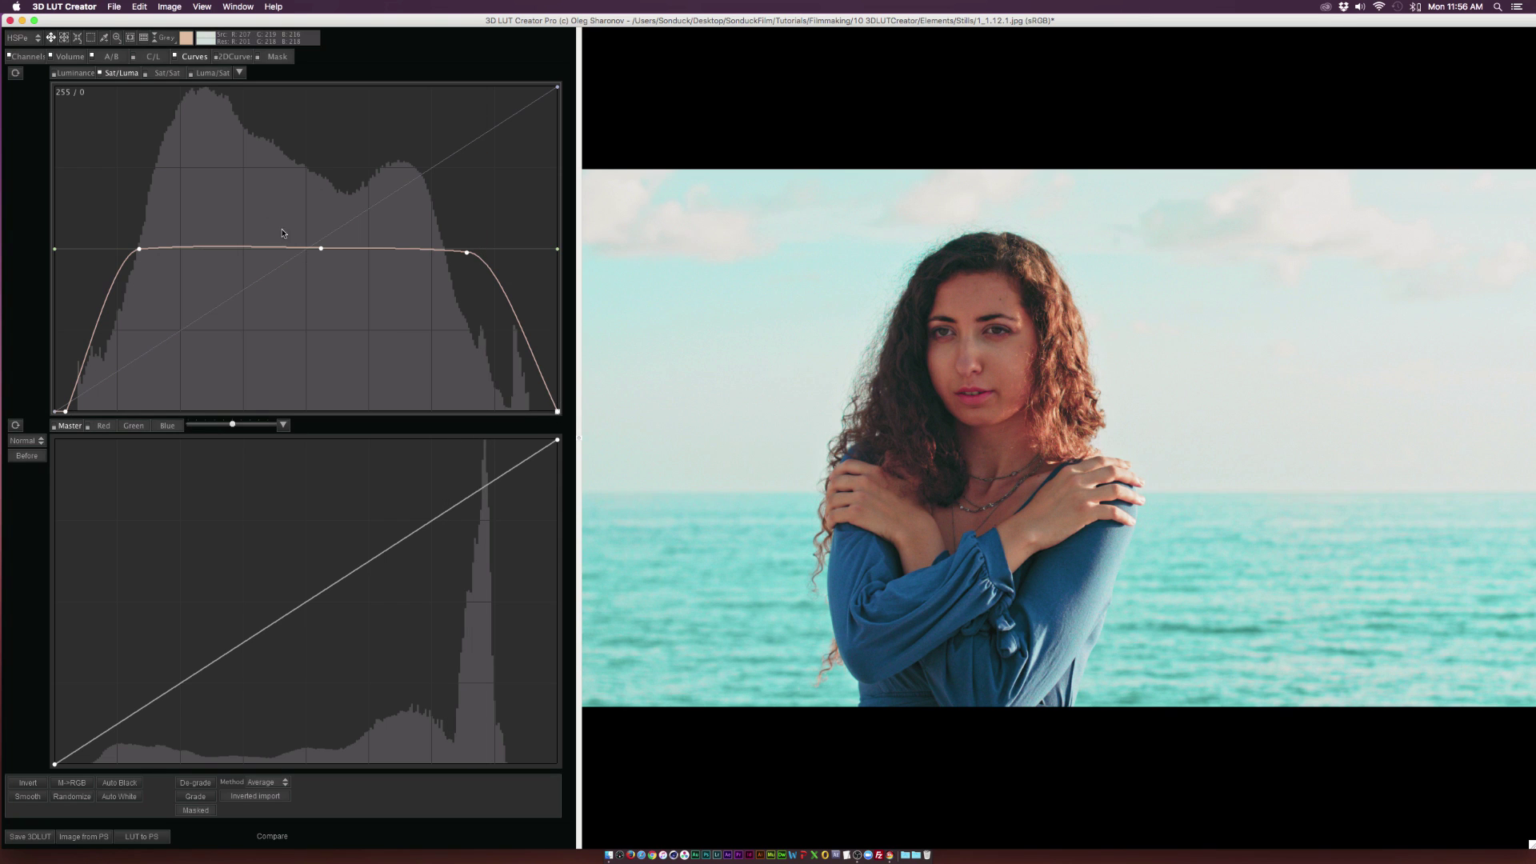
- Flip through the Sat/Sat and Luma/Sat curves, then the C/L, A/B and Volume views
click(179, 72)
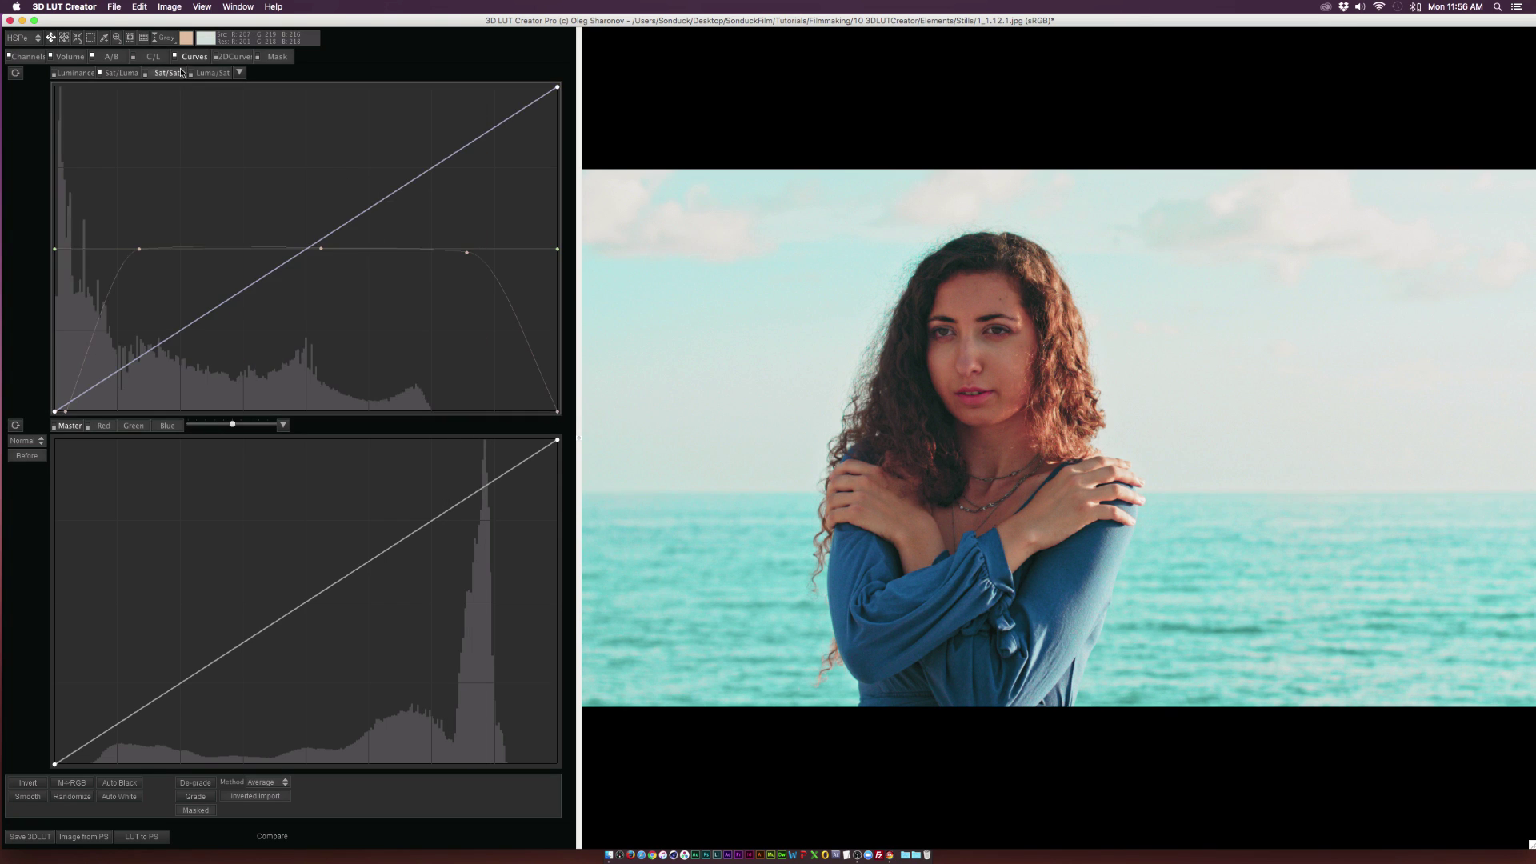
click(215, 74)
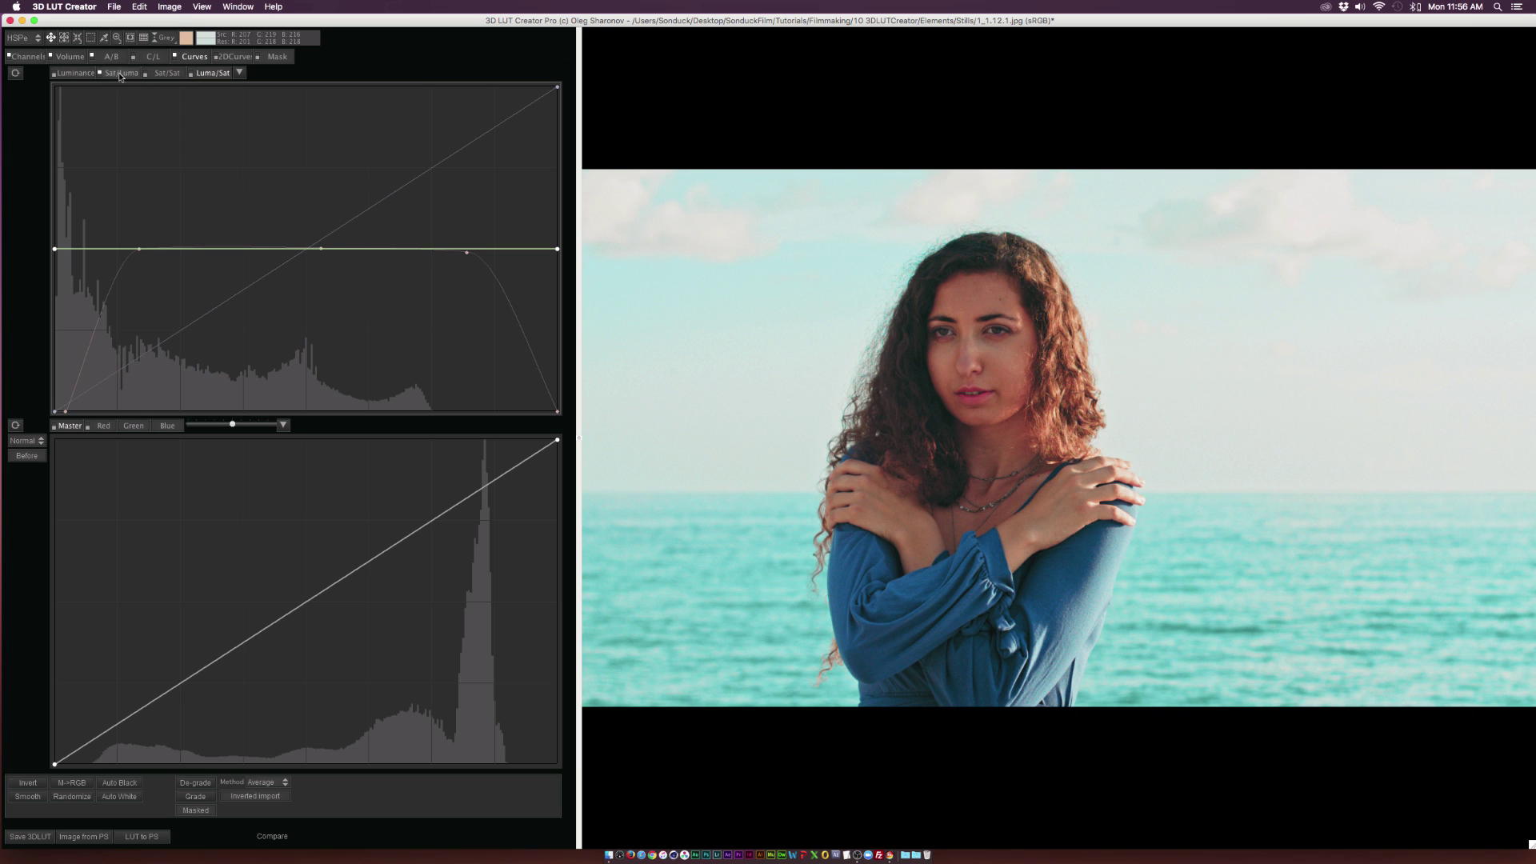
click(70, 73)
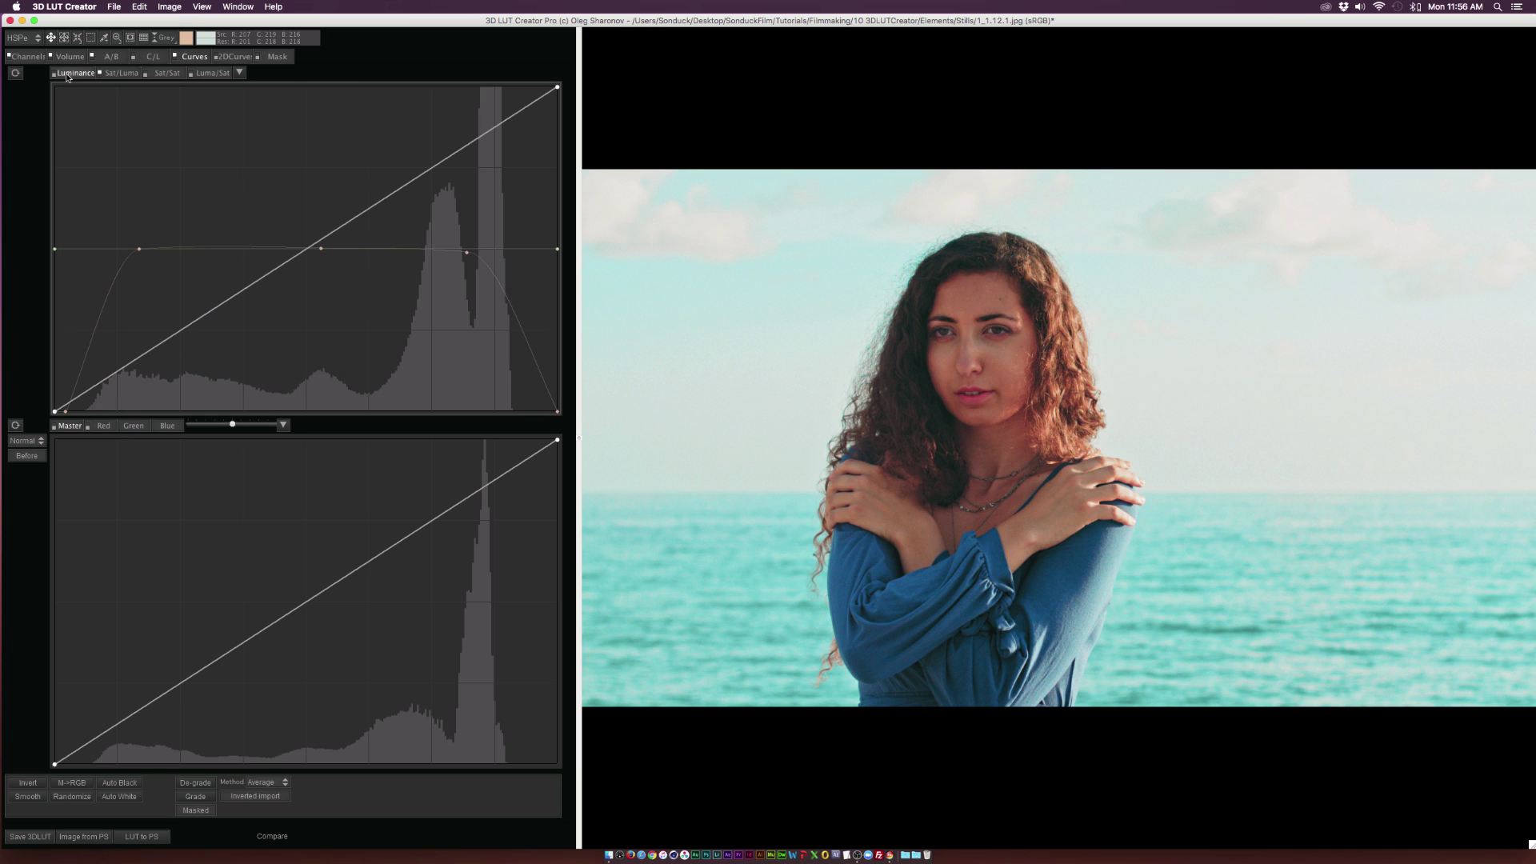
click(160, 58)
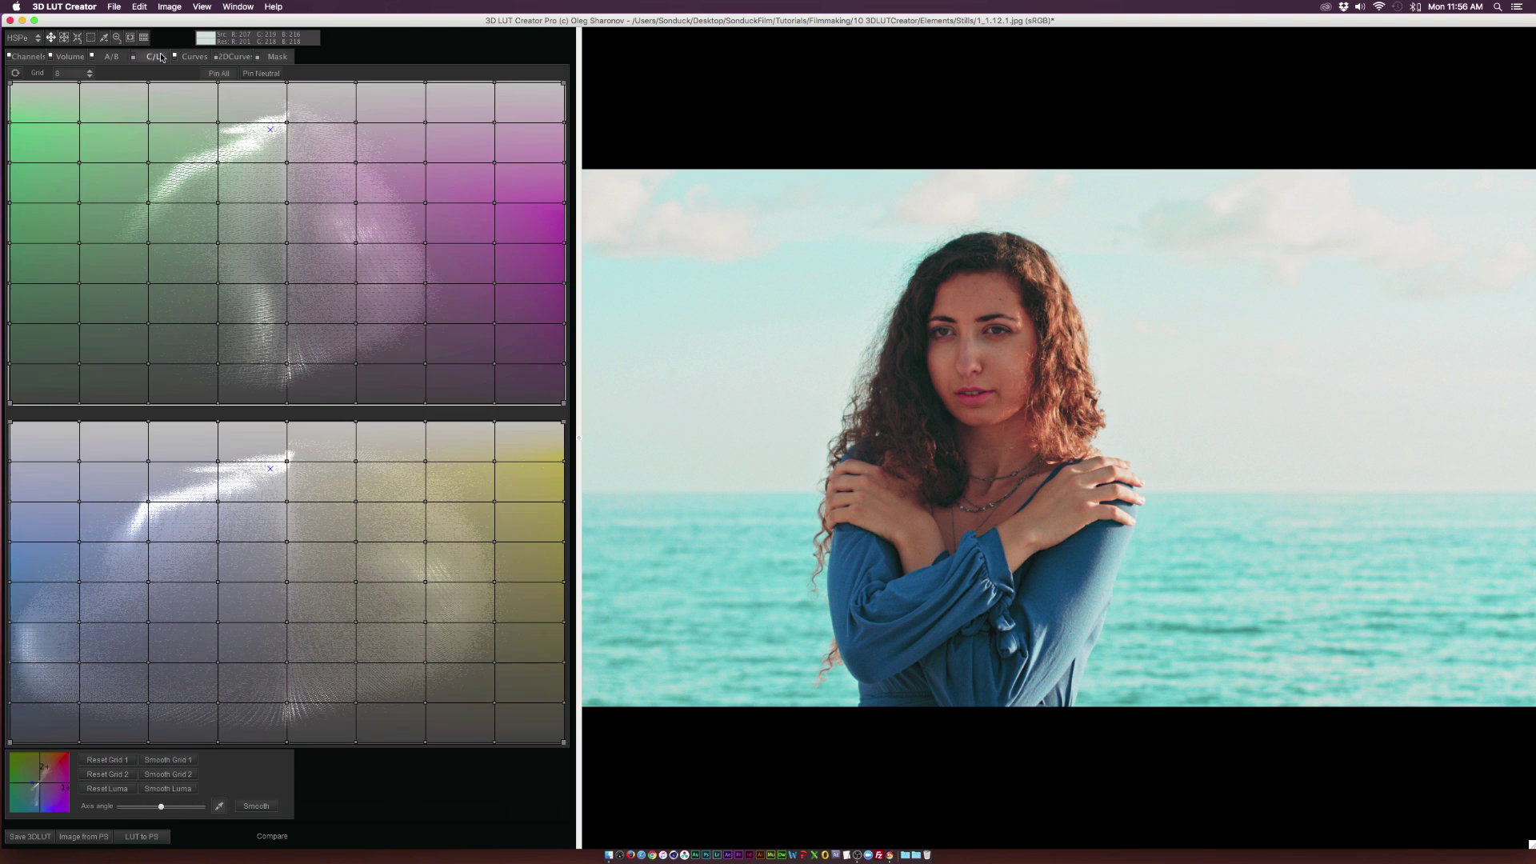
click(114, 57)
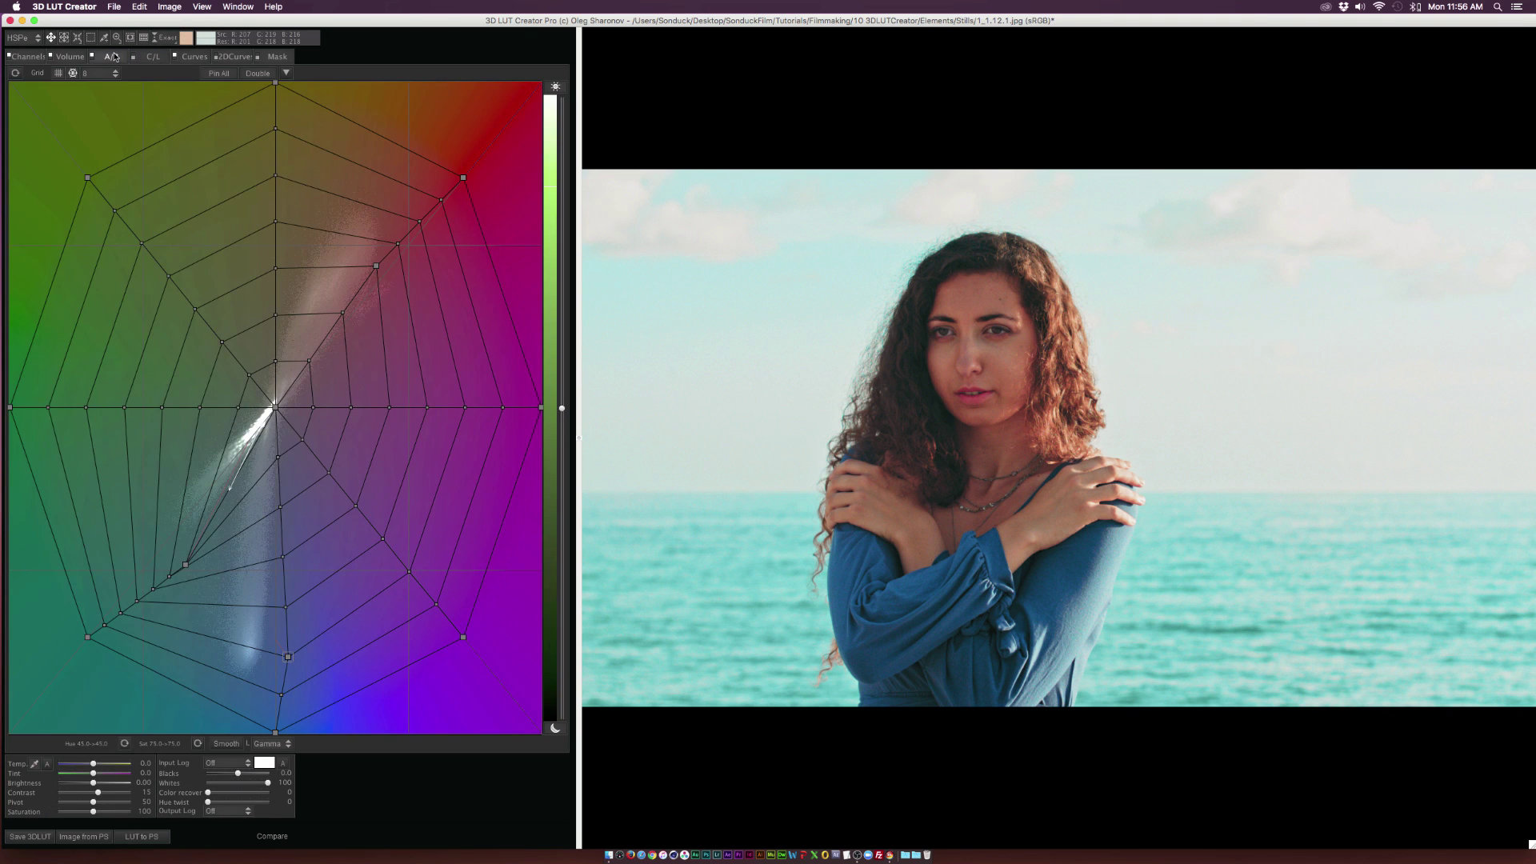
click(70, 57)
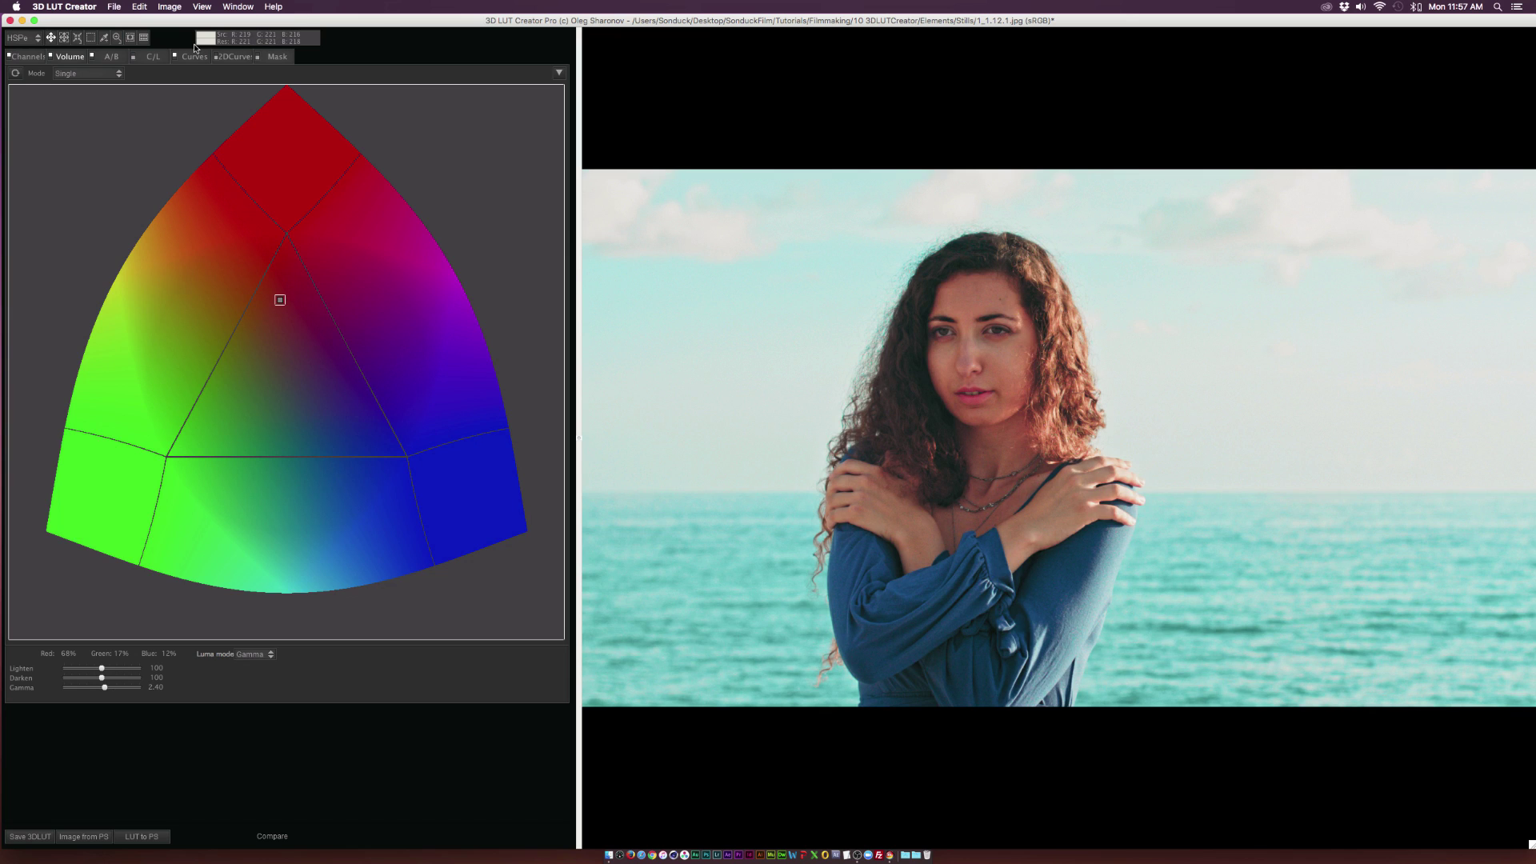
- Export the grade via Export 3DLUT File as LUTTUTORIAL in *.cube format
click(117, 7)
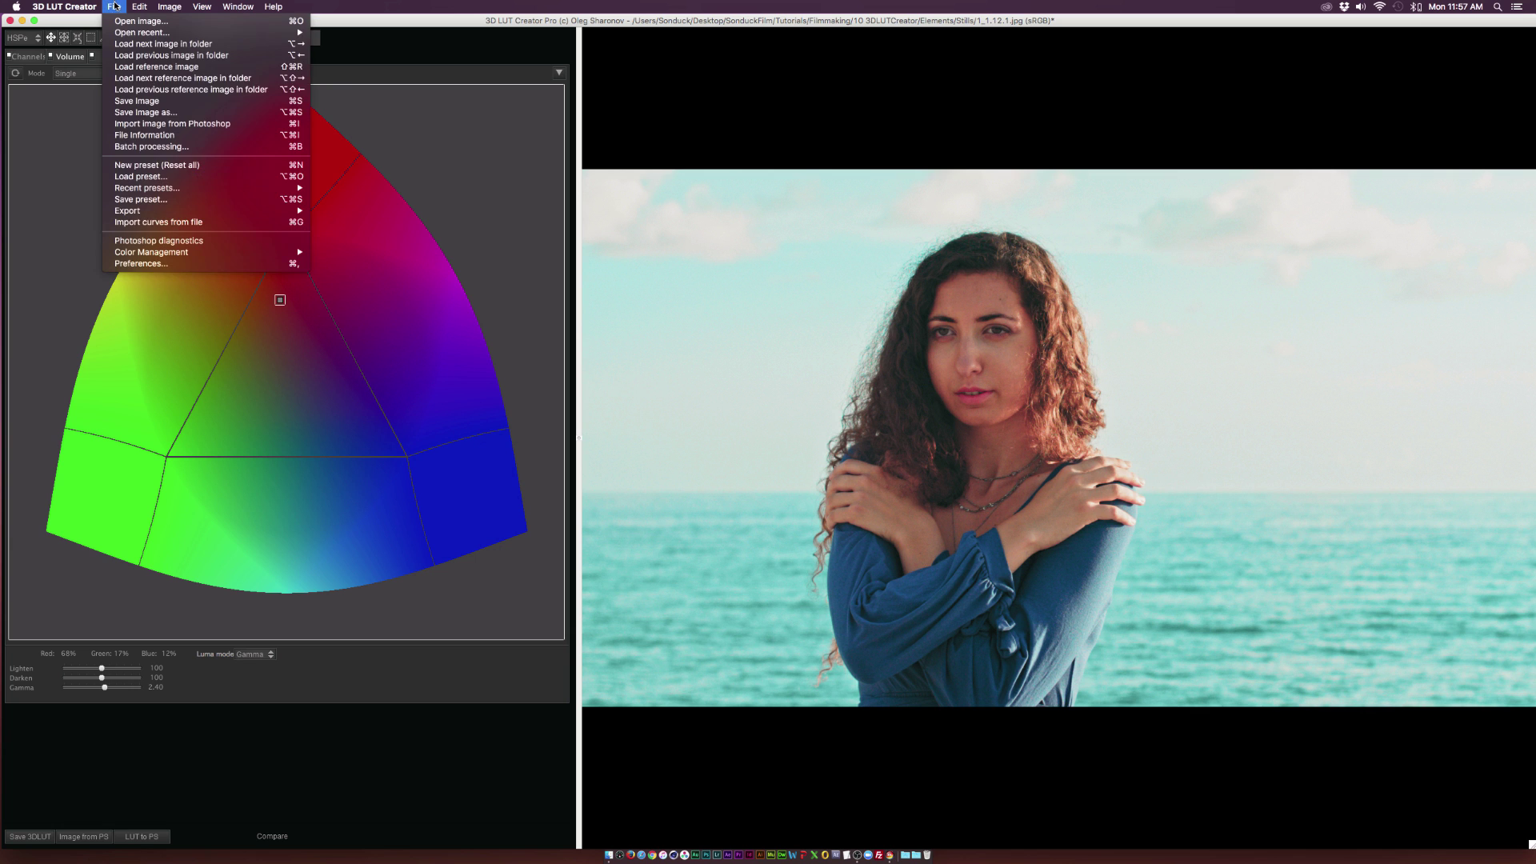
mouse_move(150, 211)
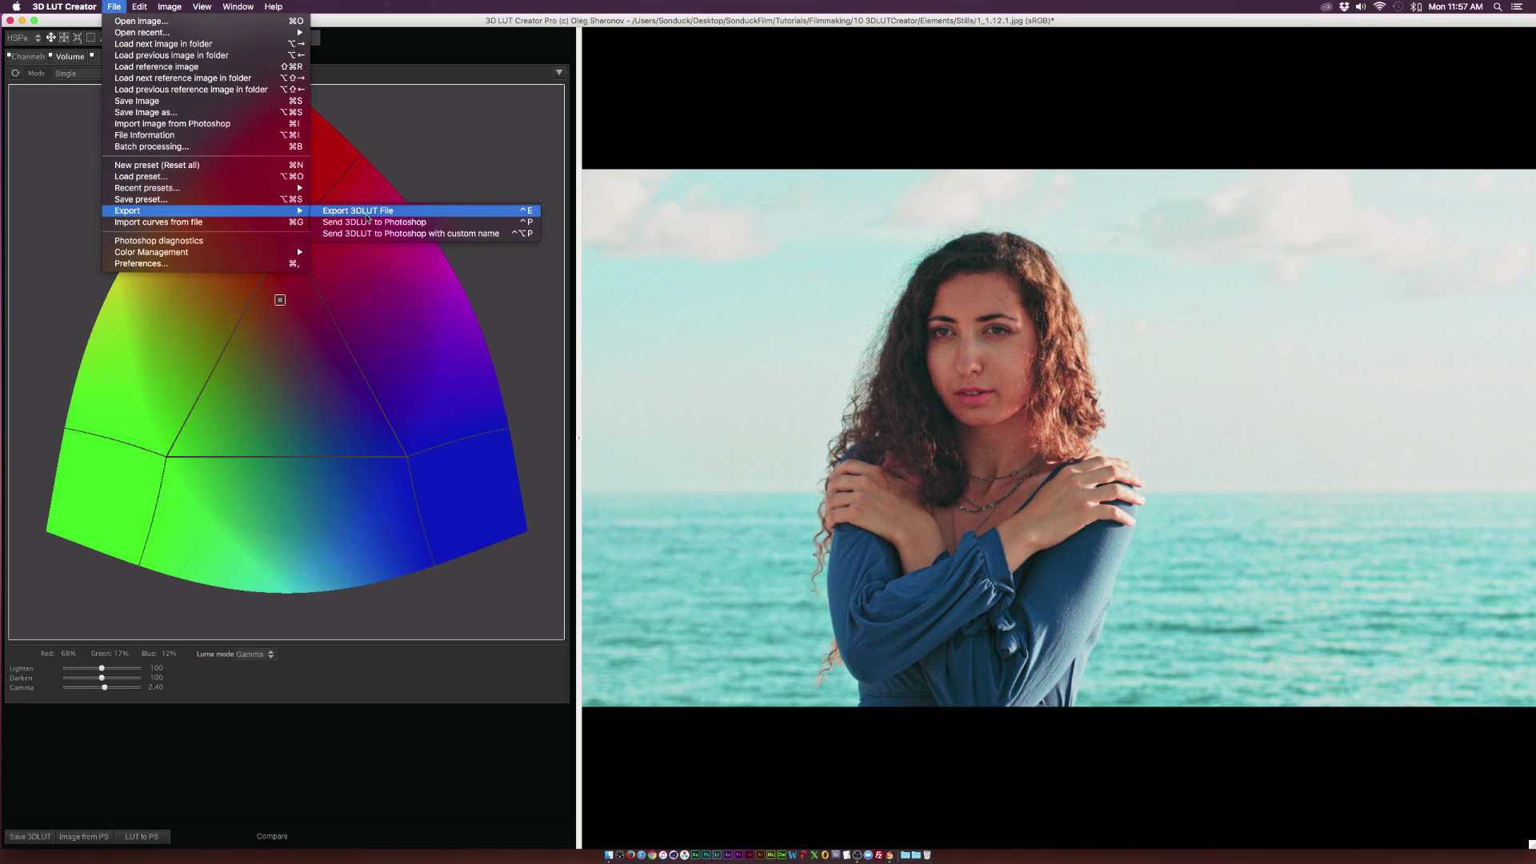
click(366, 214)
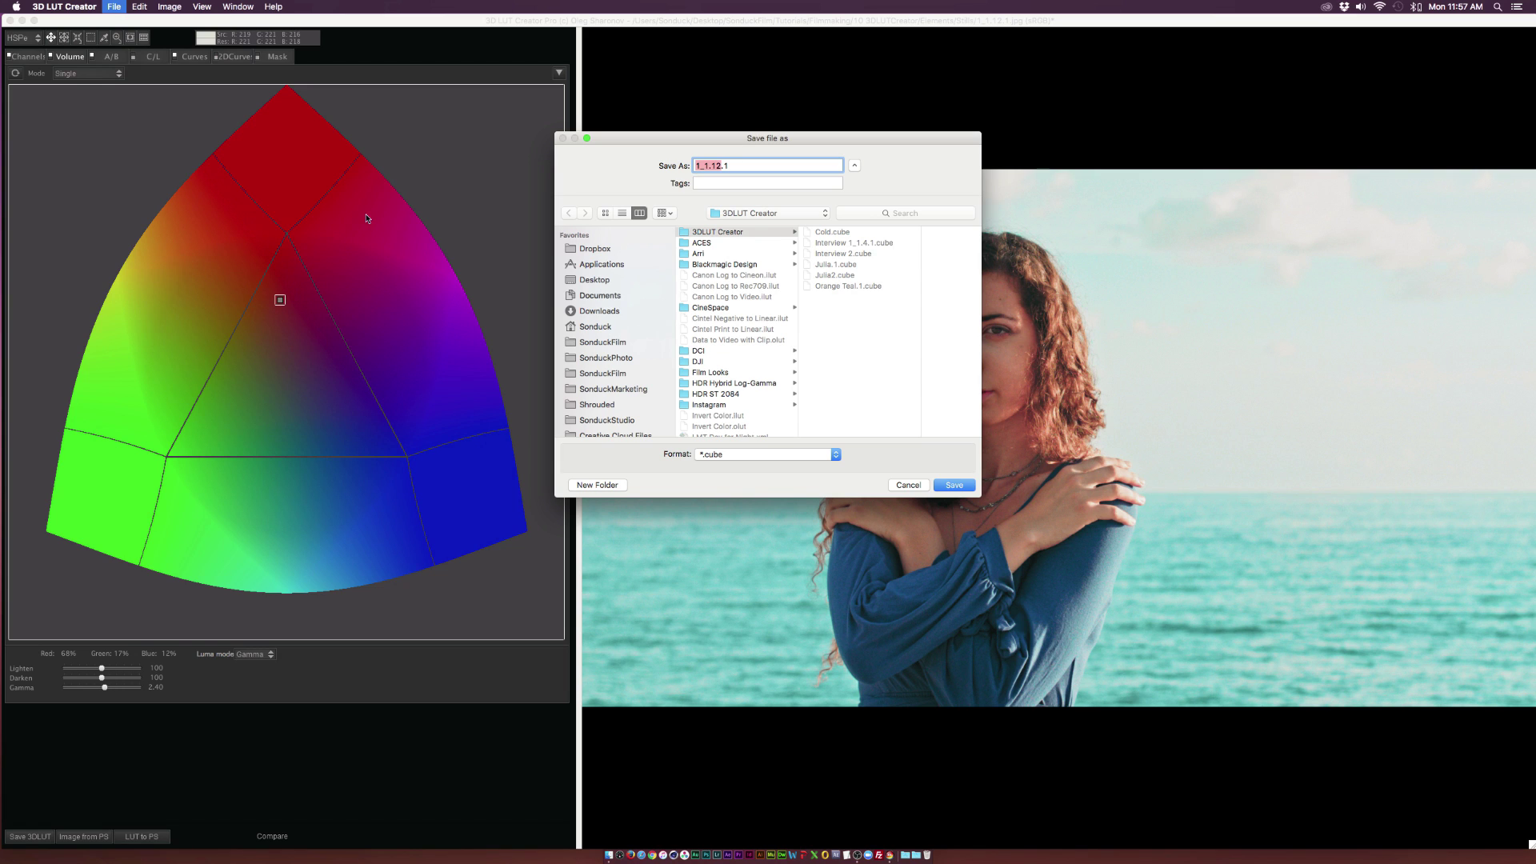
text(LUTTUTORIAL)
key(Delete)
key(Delete)
click(750, 454)
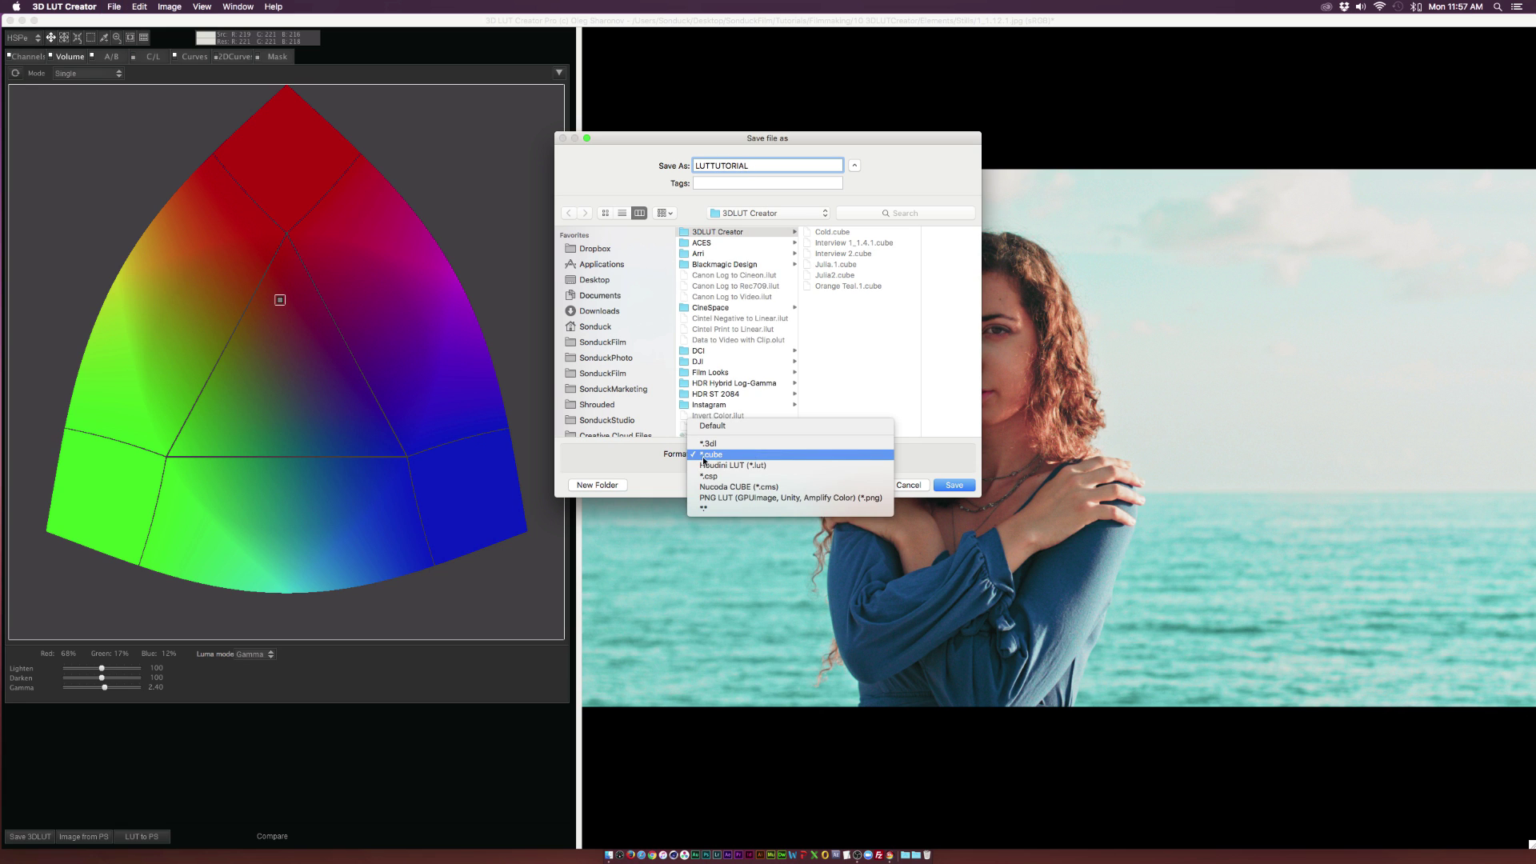
click(722, 457)
click(962, 487)
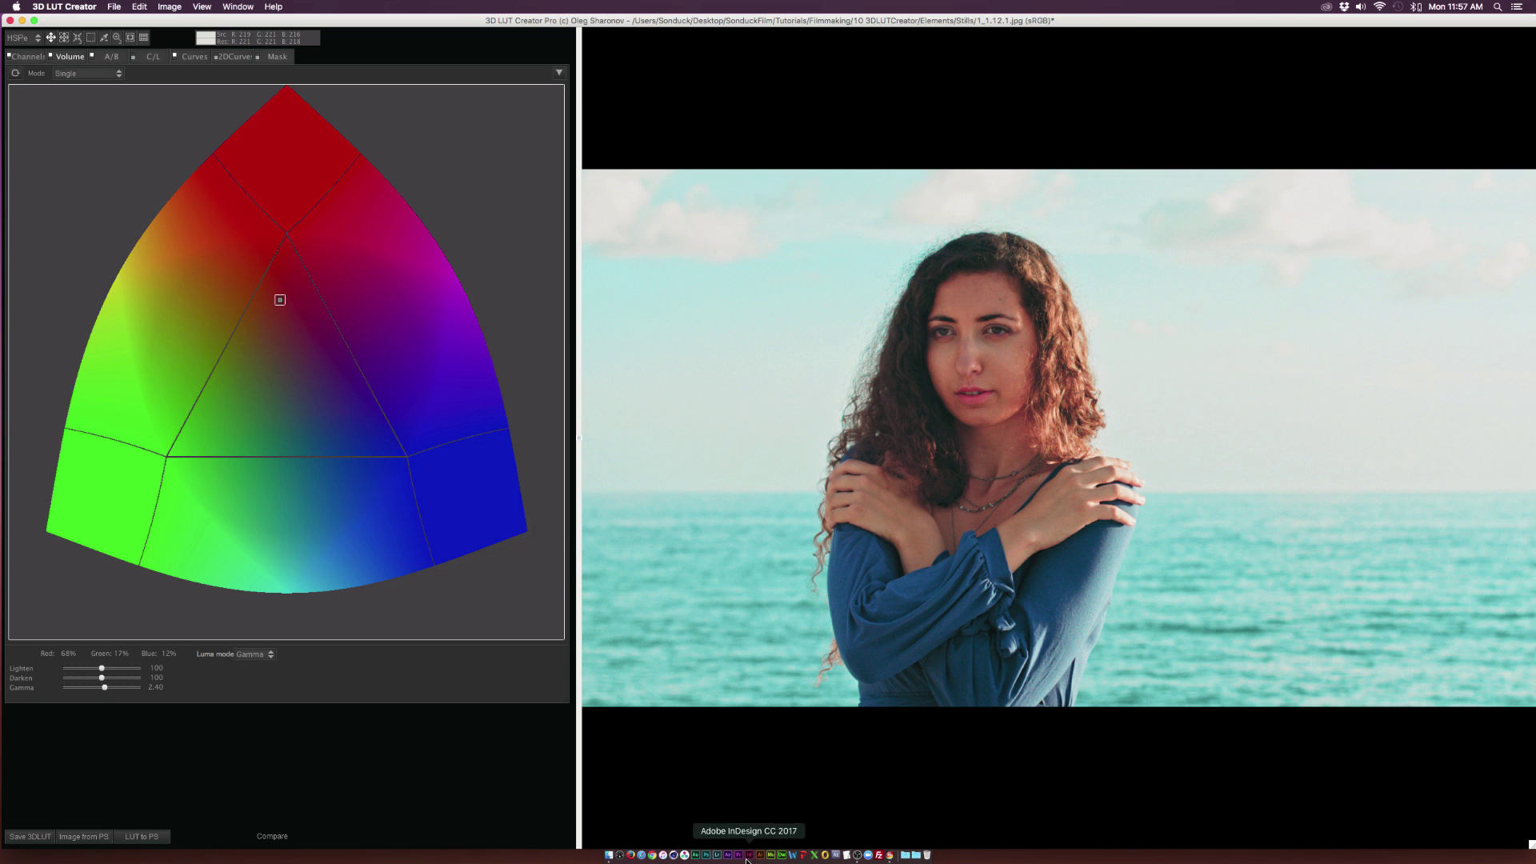
- Find Lumetri Color by searching 'Lum' and apply it to the 3.2.mov clip
click(738, 856)
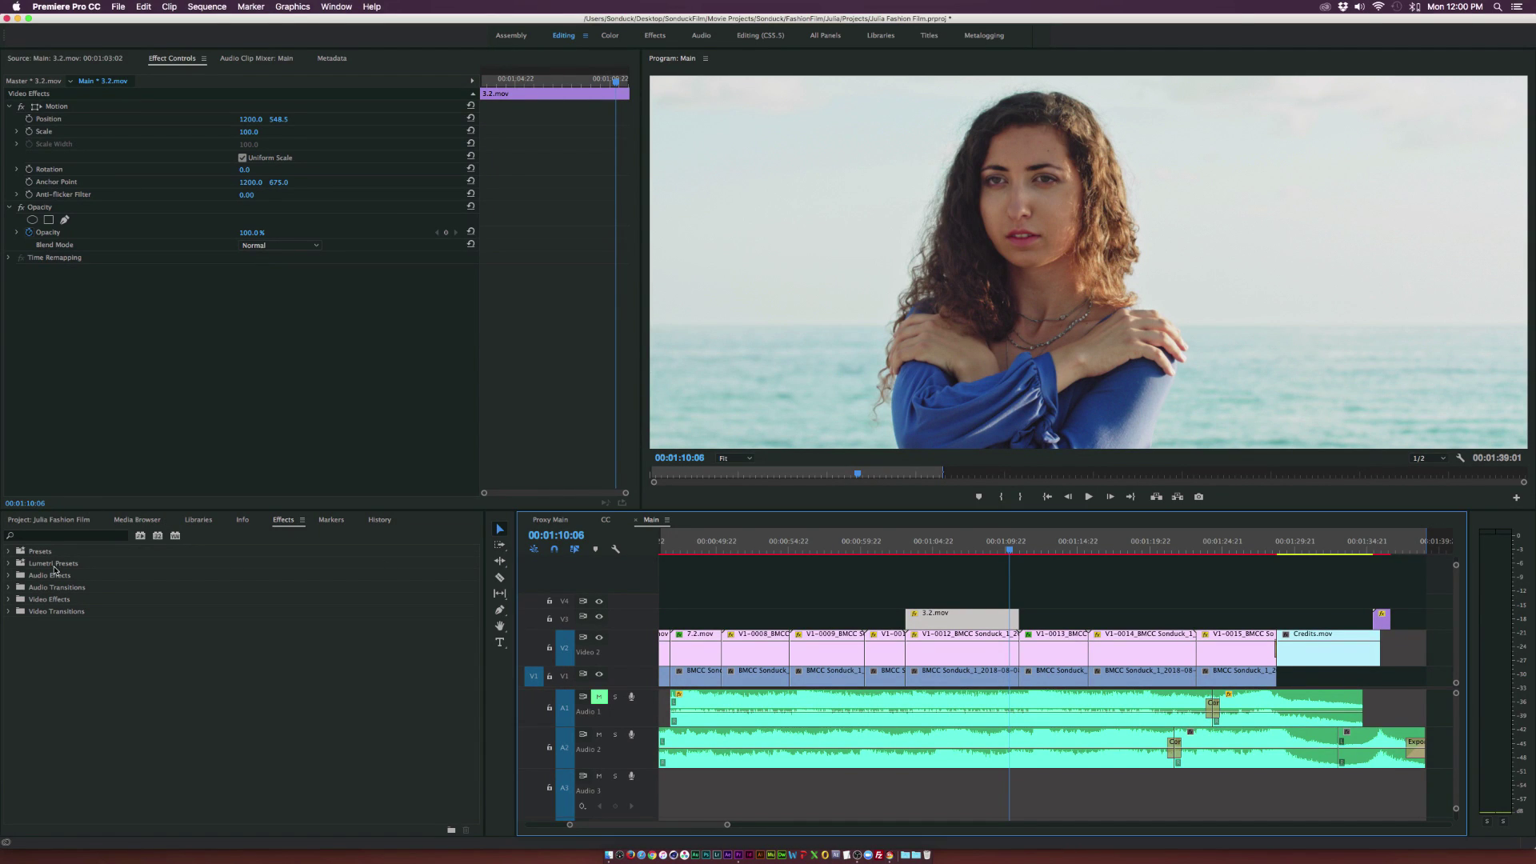
click(47, 534)
text(Lumetri)
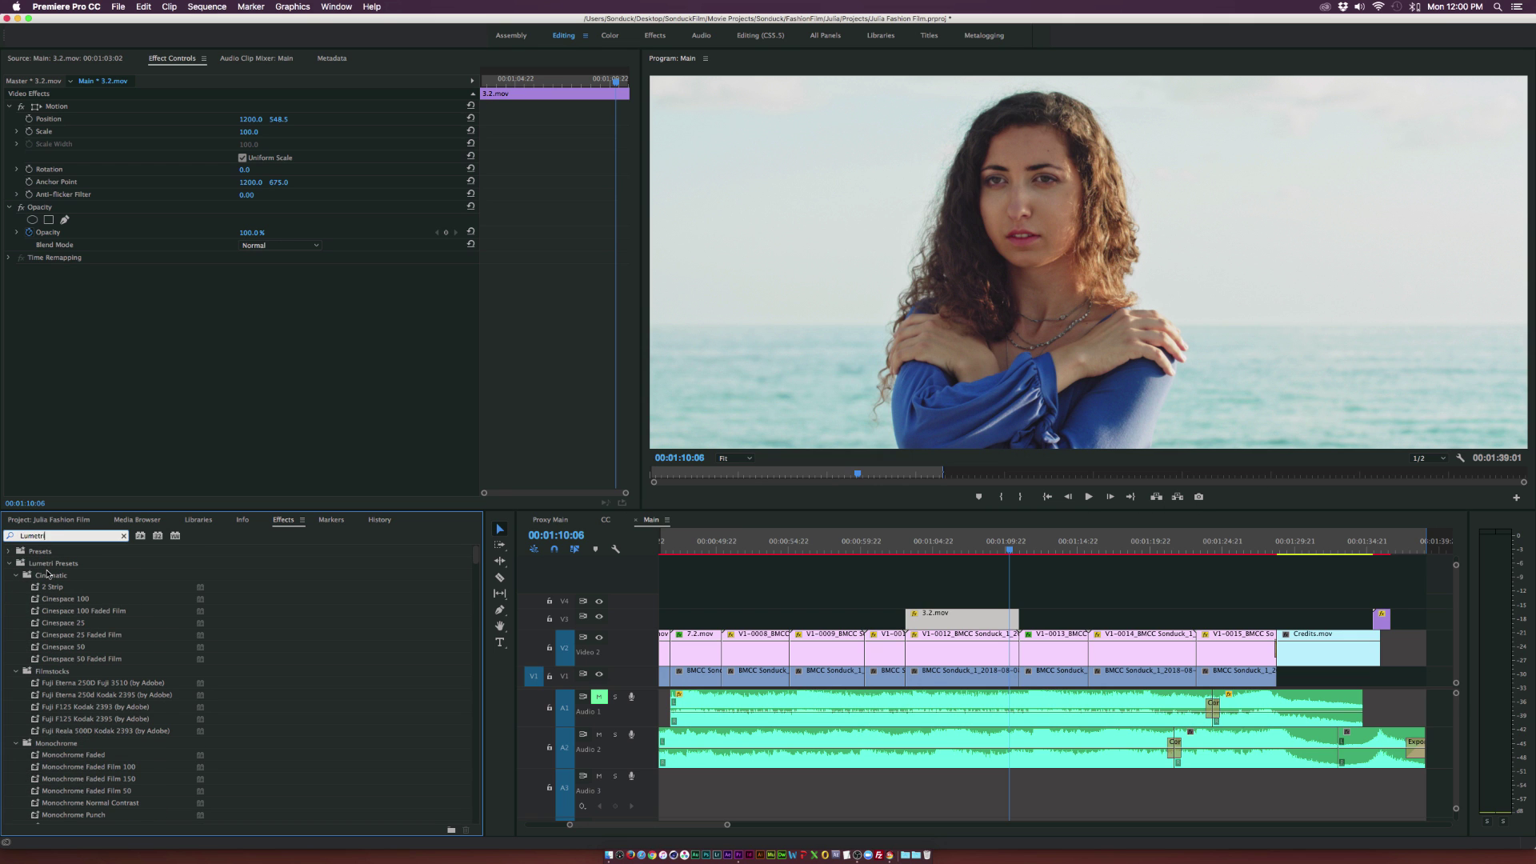
scroll(48, 574, down, 10)
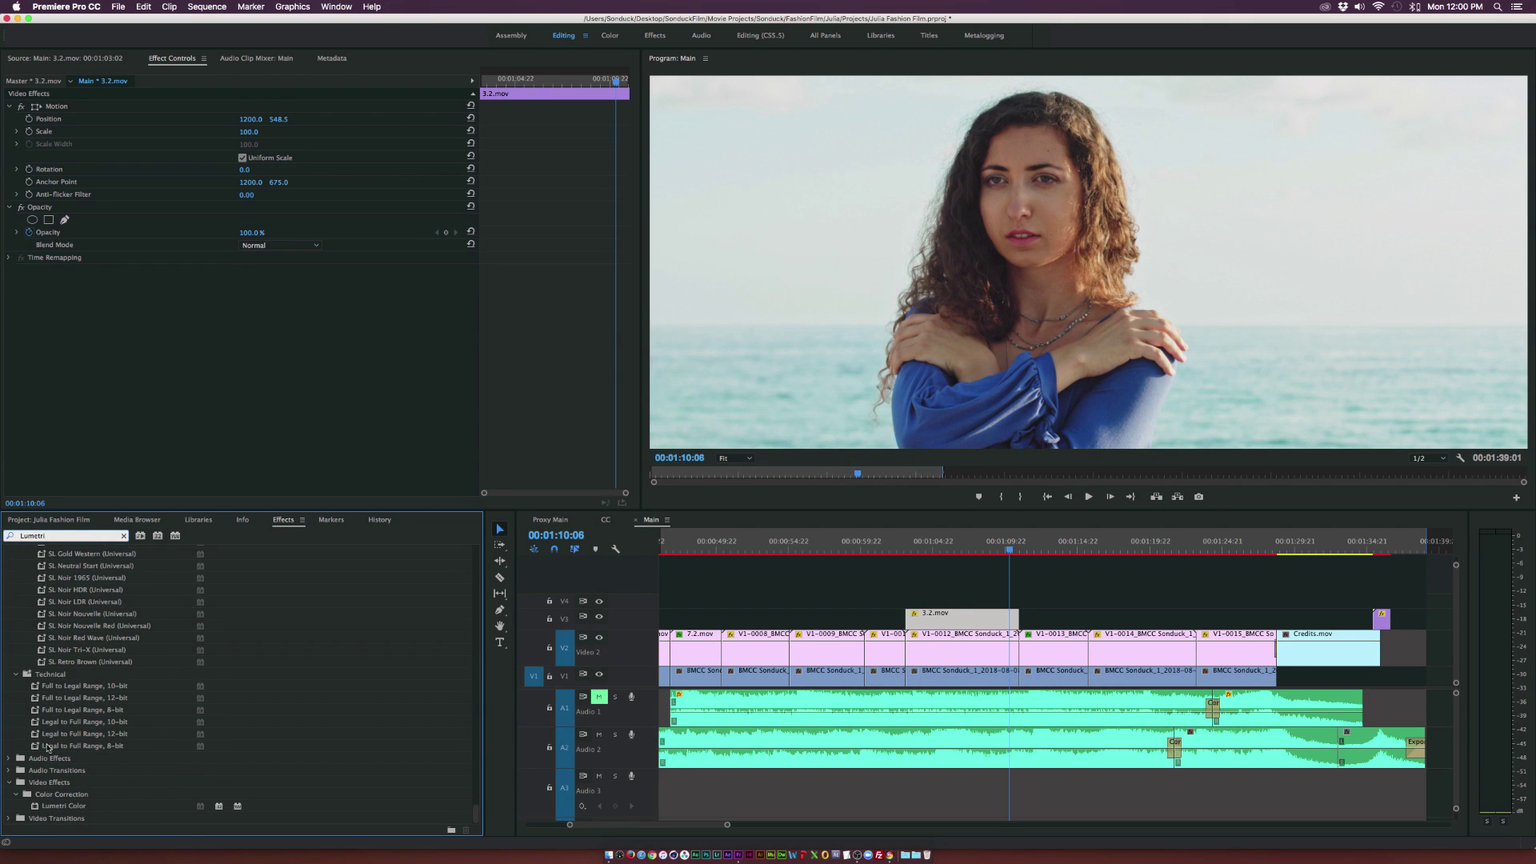
click(65, 806)
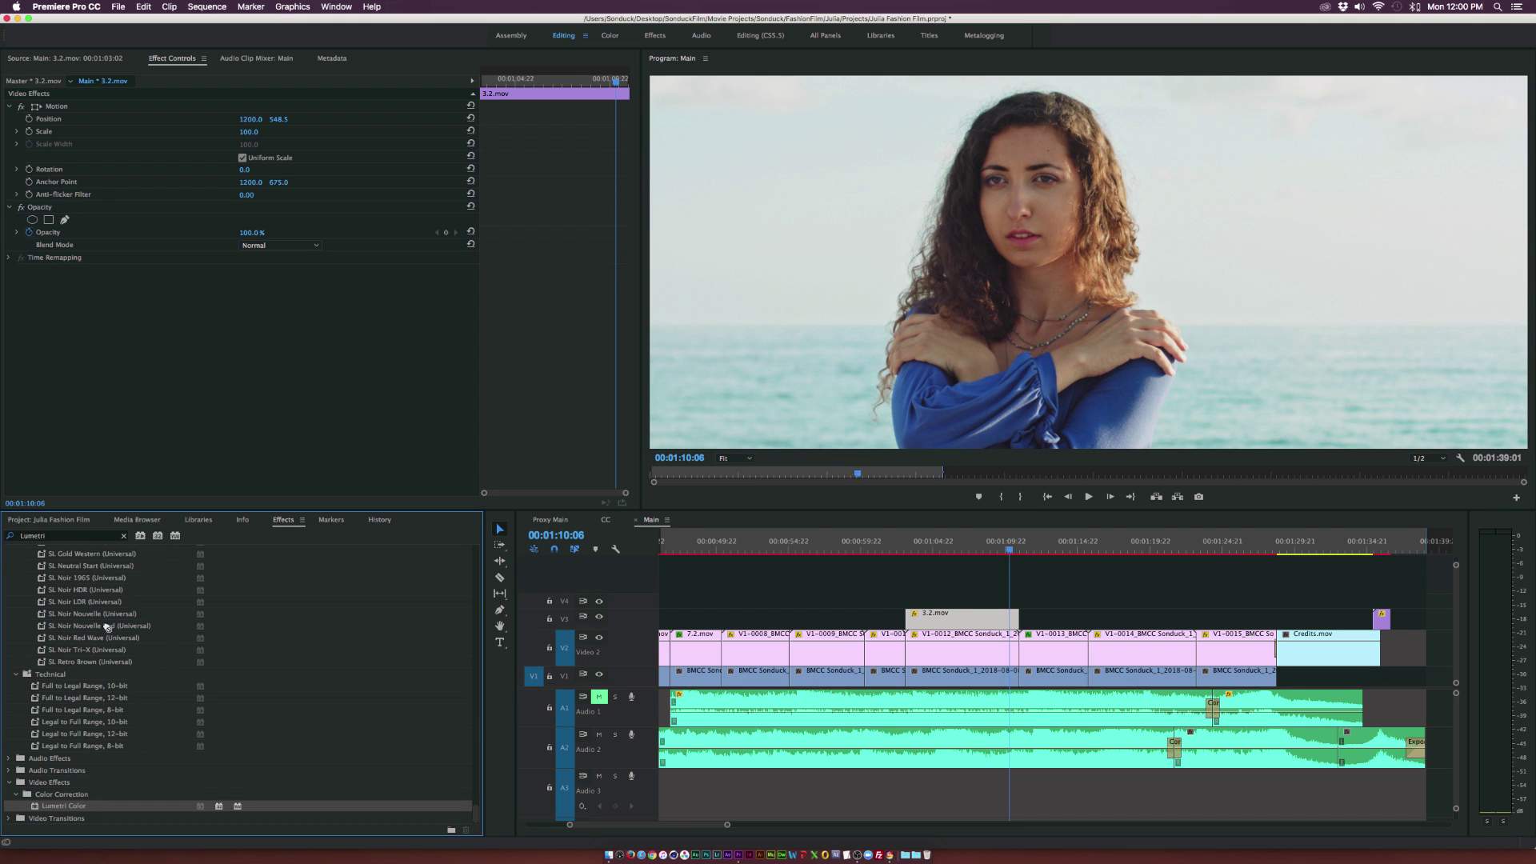
key(ctrl+Up)
click(1101, 712)
drag(64, 806, 120, 368)
- Load LUTTUTORIAL.cube as the Input LUT in Lumetri's Basic Correction
click(16, 308)
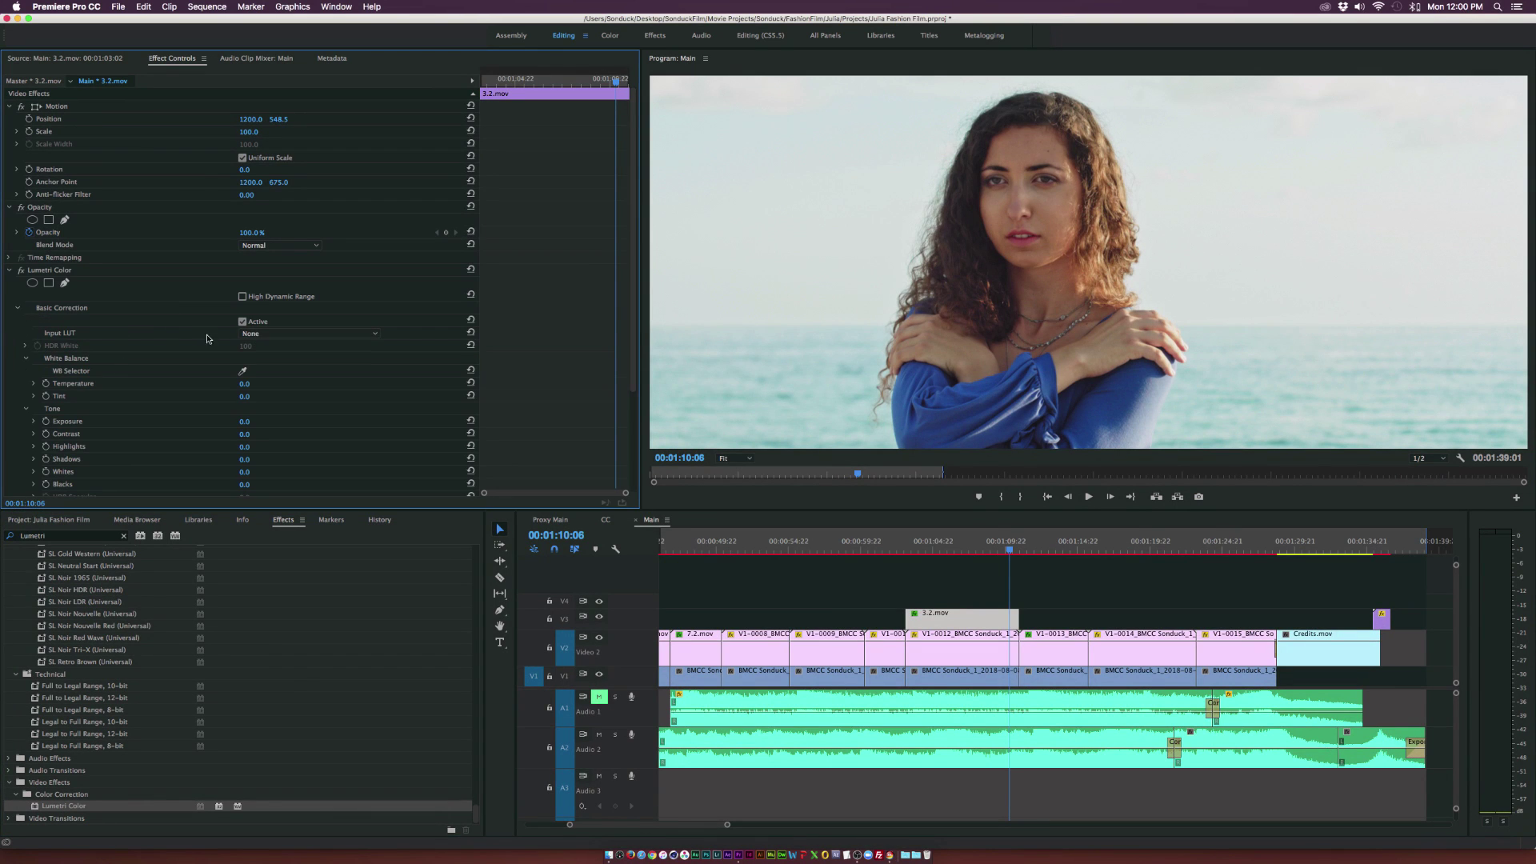
click(254, 333)
click(265, 367)
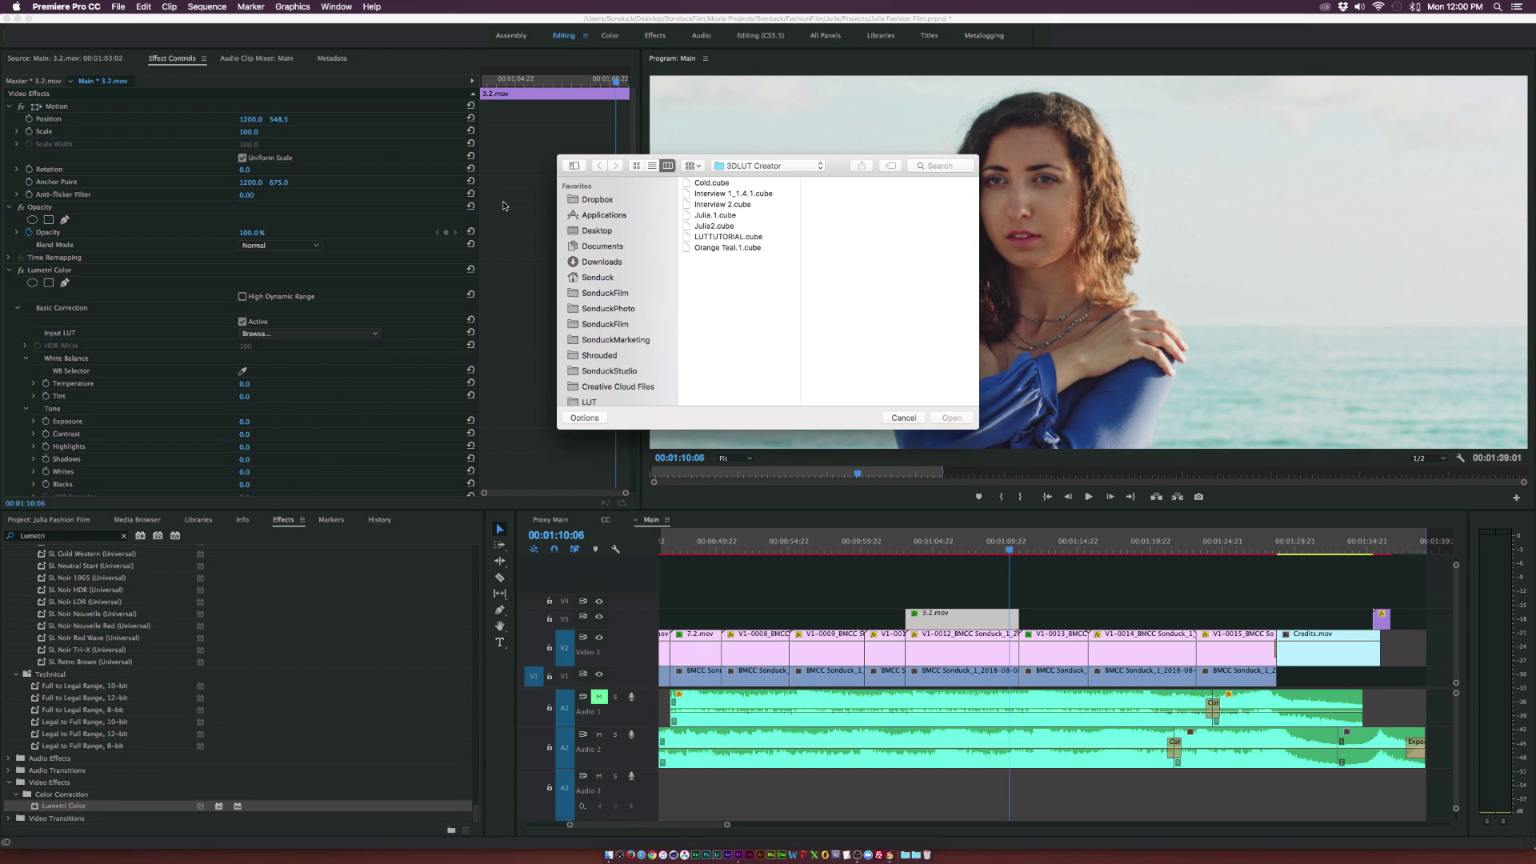
click(728, 237)
click(950, 419)
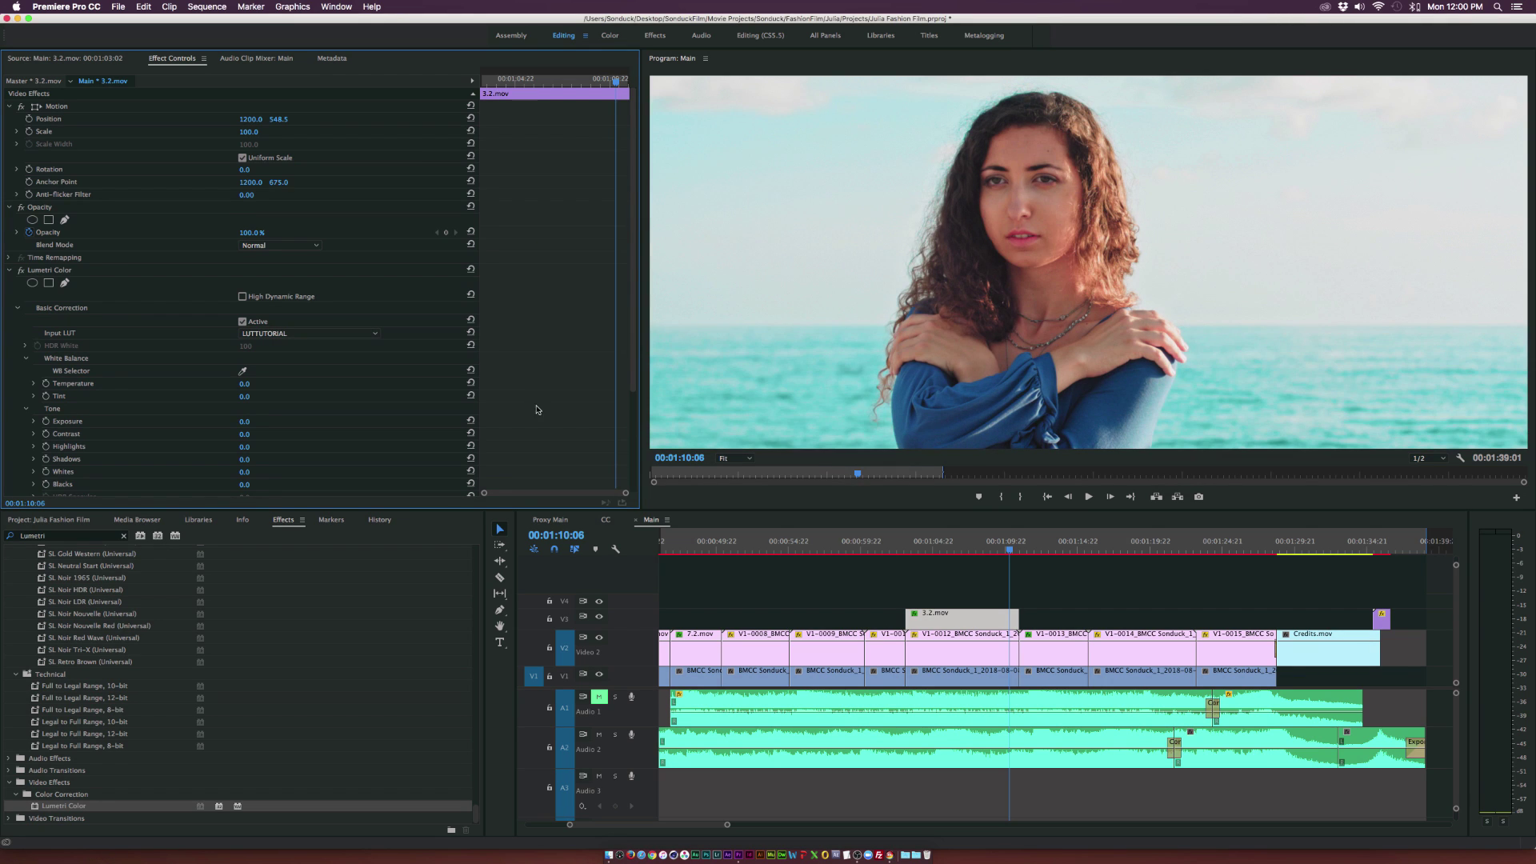
- Toggle the Lumetri effect off and on to compare, leaving the teal grade on
click(22, 270)
click(22, 271)
click(22, 270)
click(21, 270)
click(22, 270)
click(22, 270)
click(21, 270)
click(21, 271)
click(21, 270)
click(21, 271)
click(21, 270)
click(22, 270)
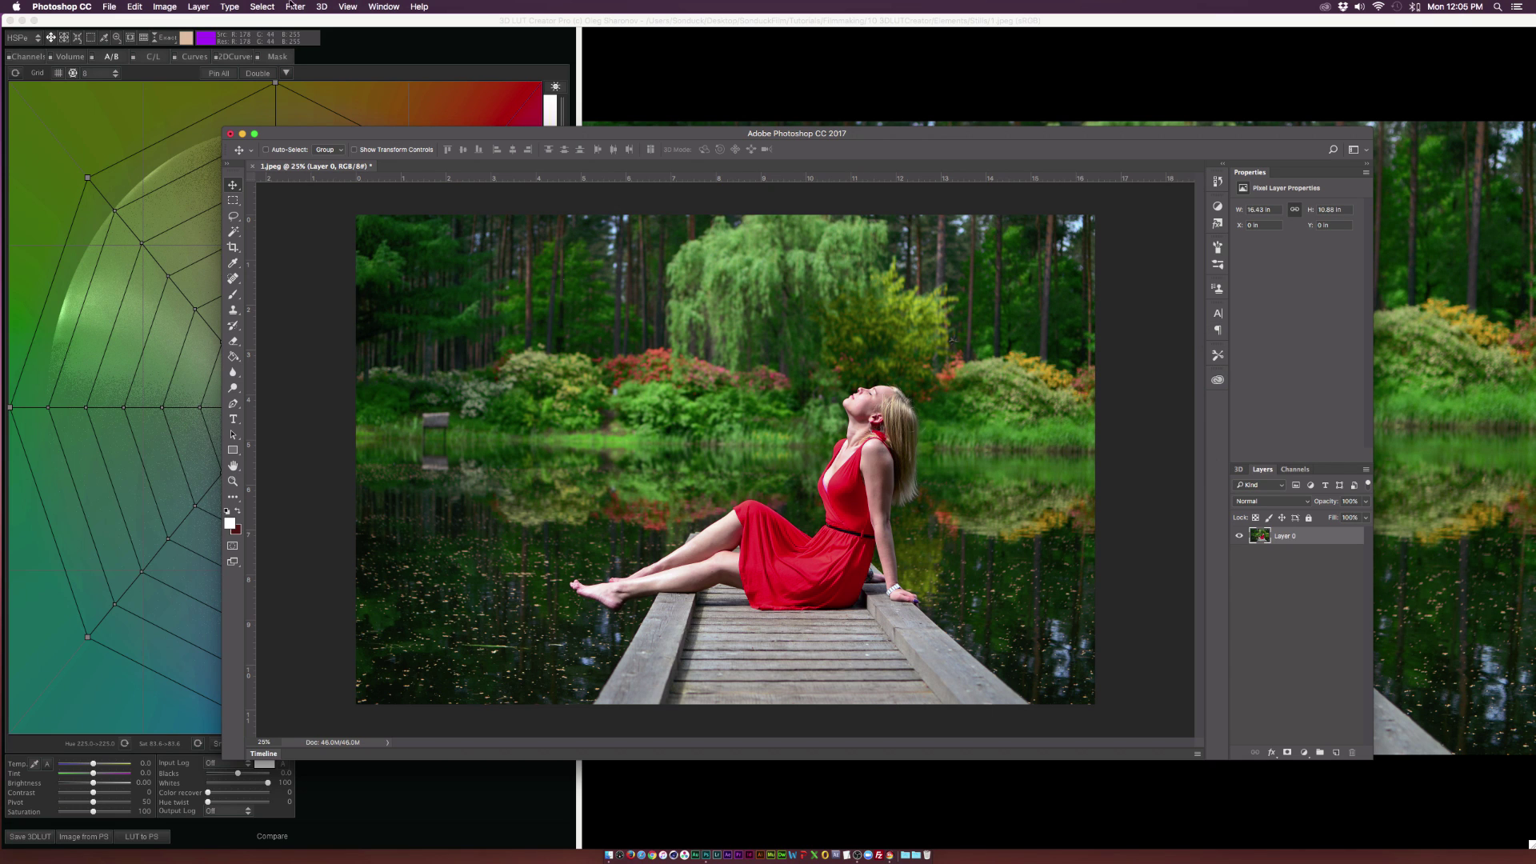
- Add a Hue/Saturation adjustment layer limited to the Greens range
click(384, 6)
click(1234, 334)
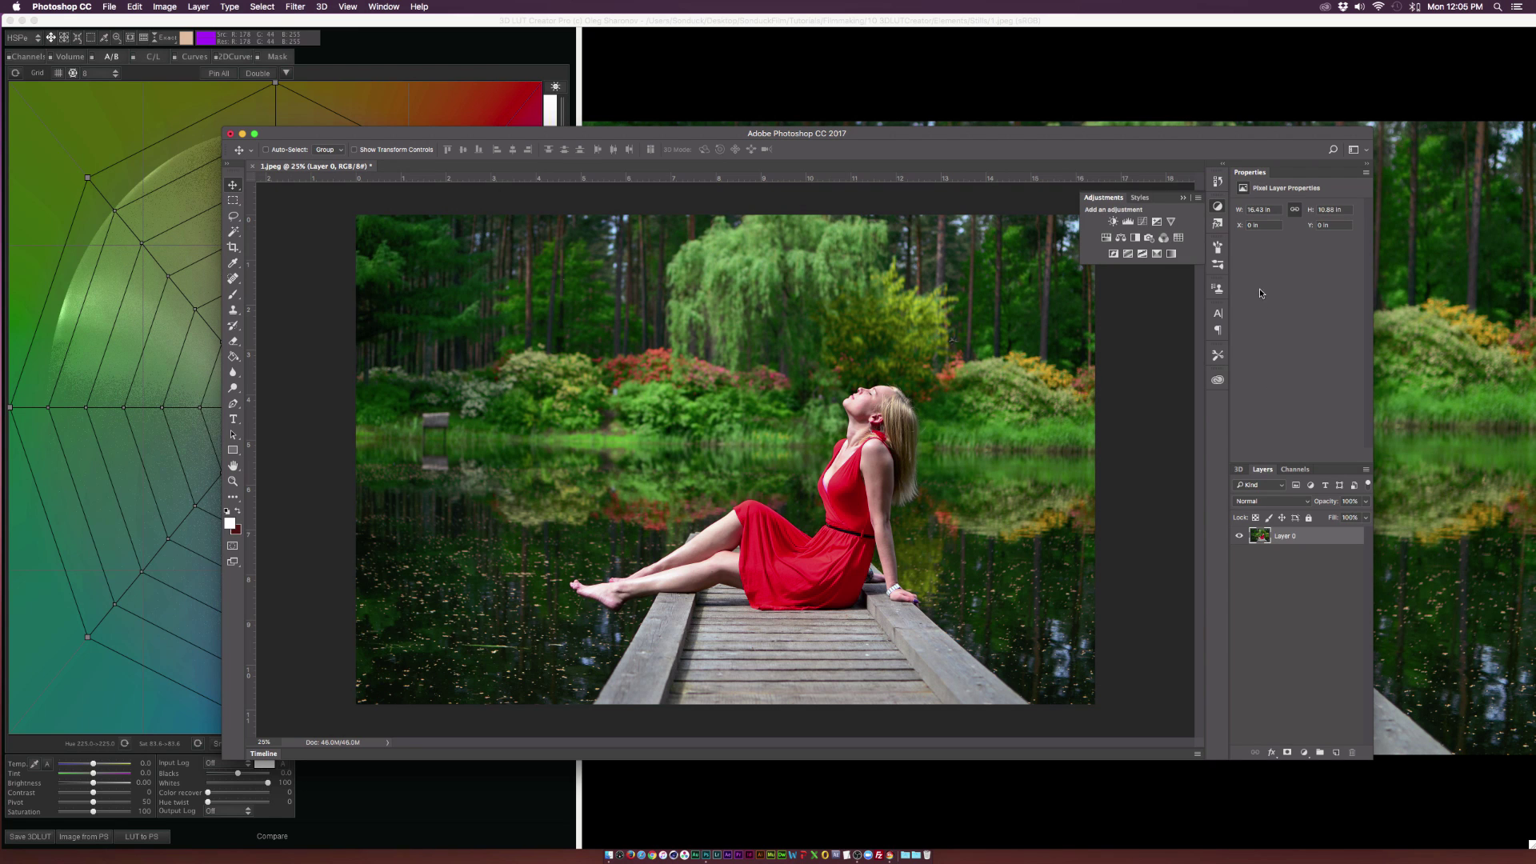
click(1120, 238)
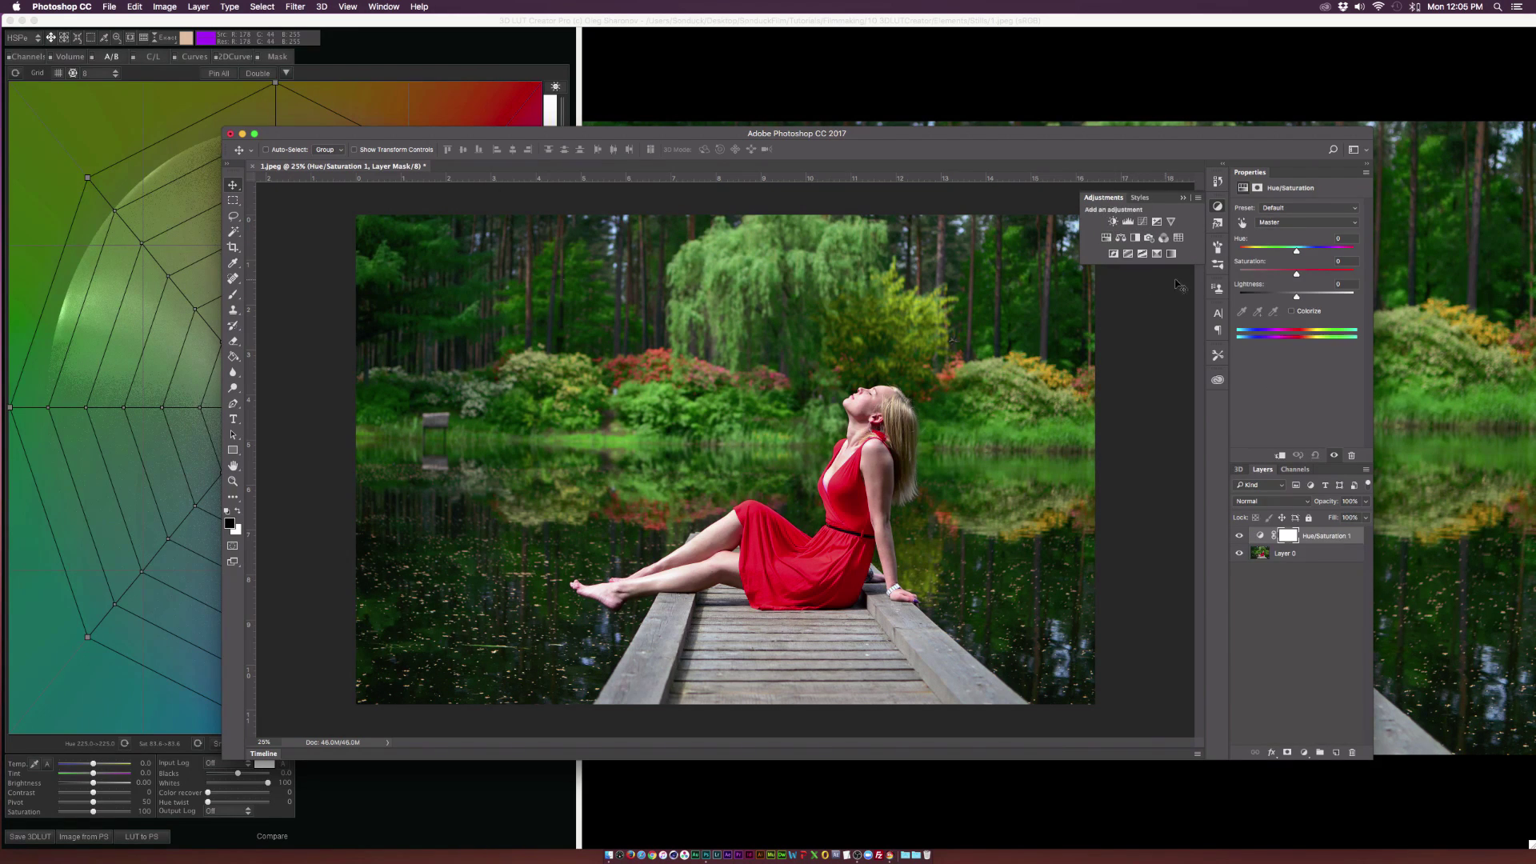
click(1283, 217)
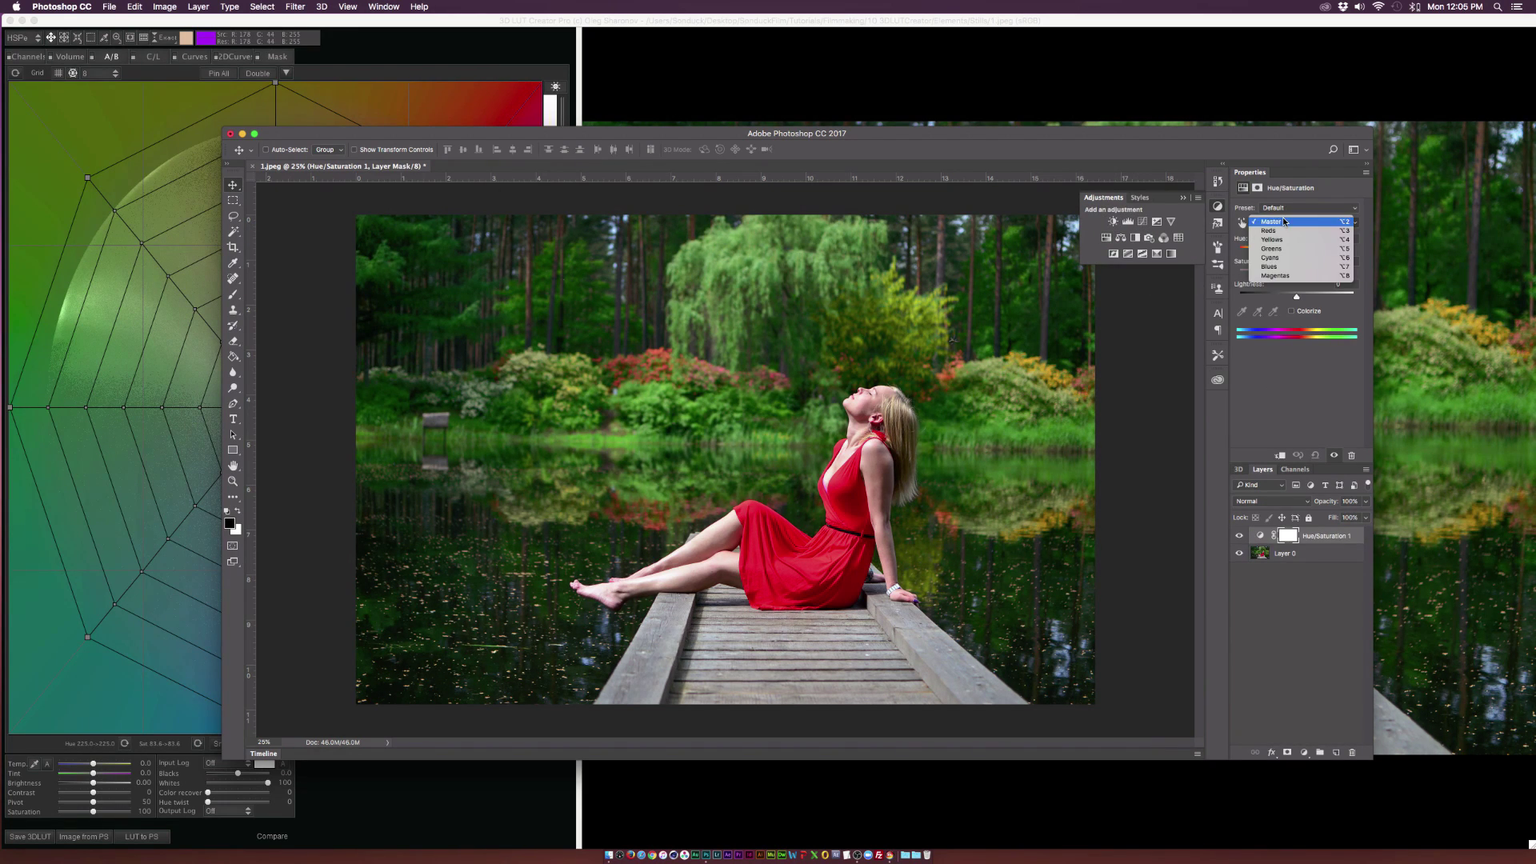
click(1312, 255)
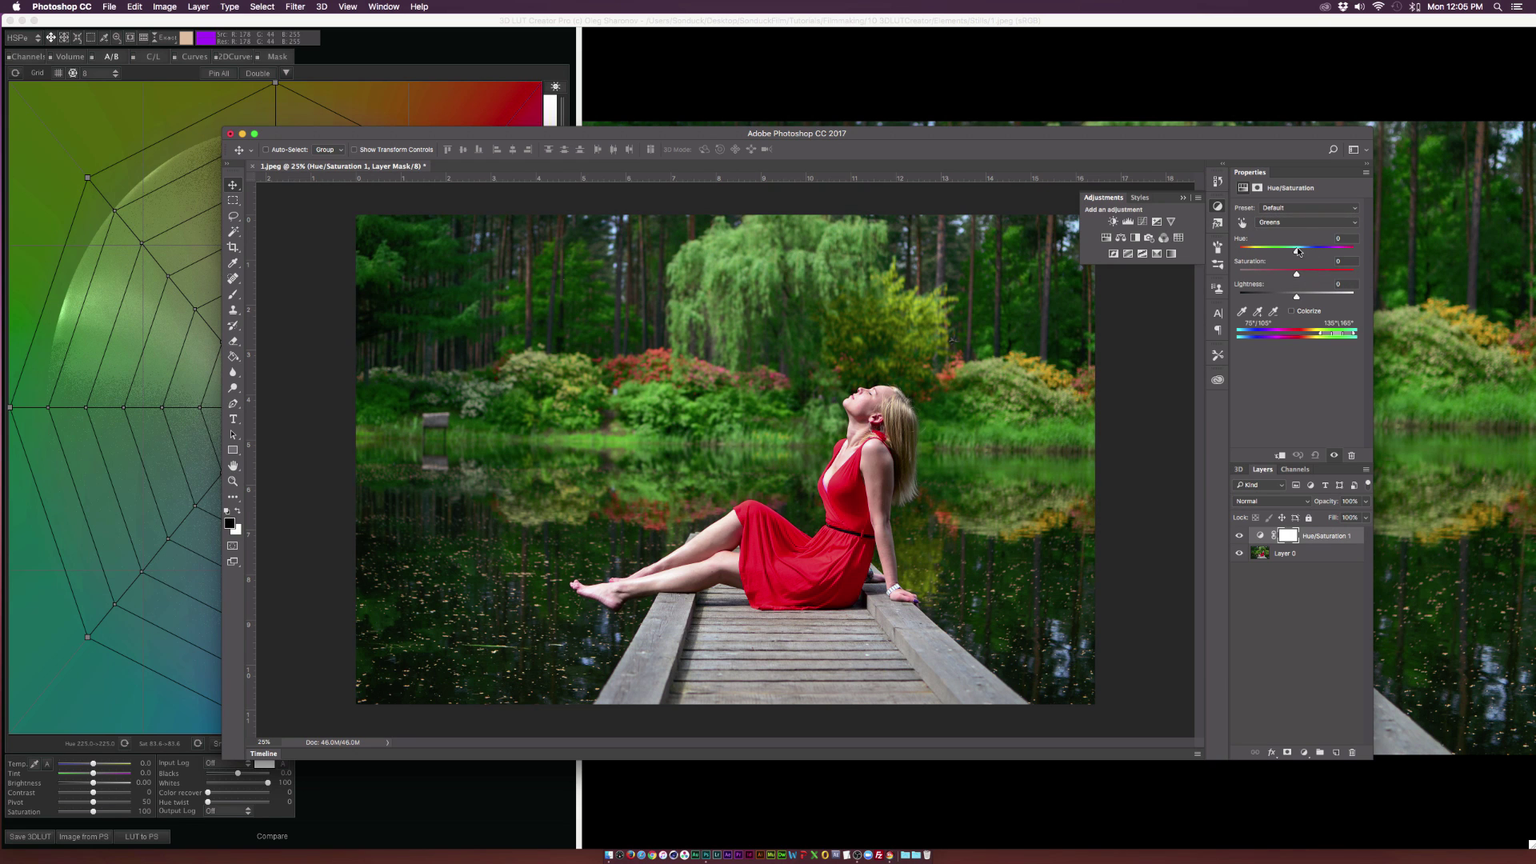
- Shift the greens' hue to +124, widen the range, then delete the adjustment layer
drag(1296, 251, 1332, 253)
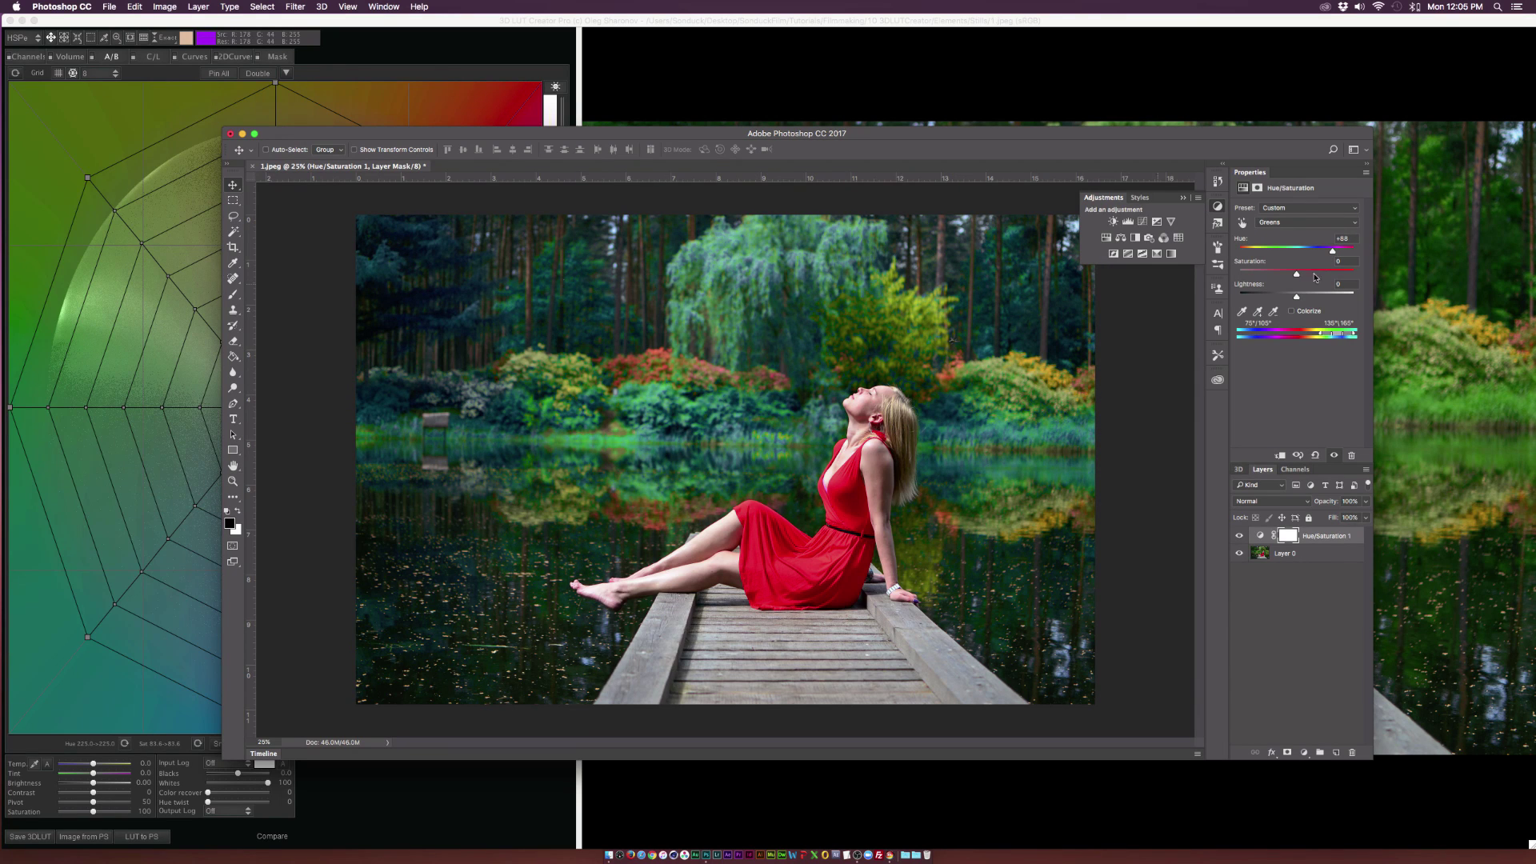
drag(1332, 253, 1341, 252)
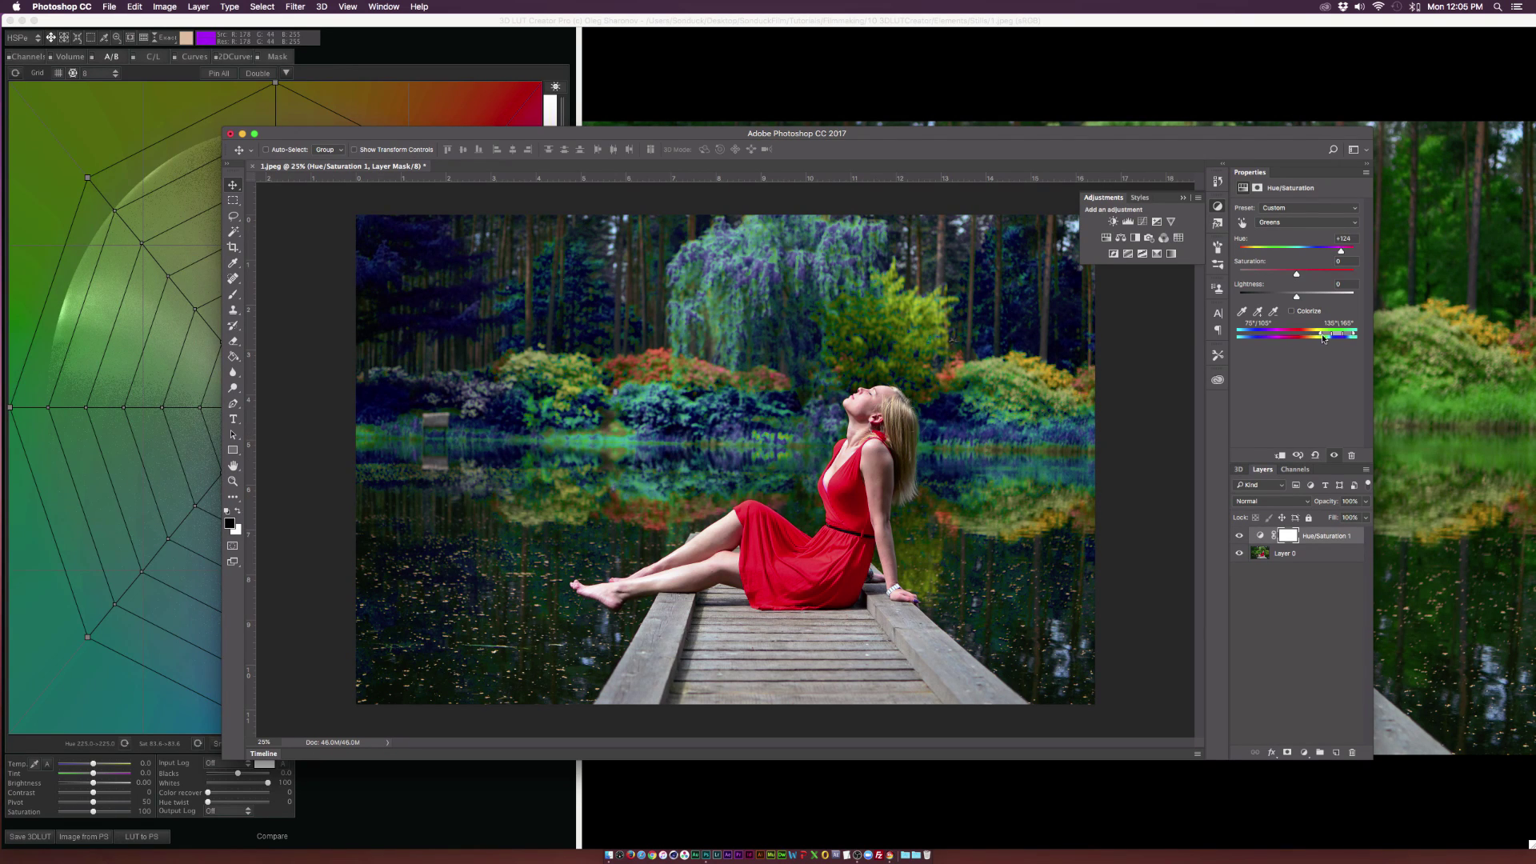
drag(1324, 337, 1301, 336)
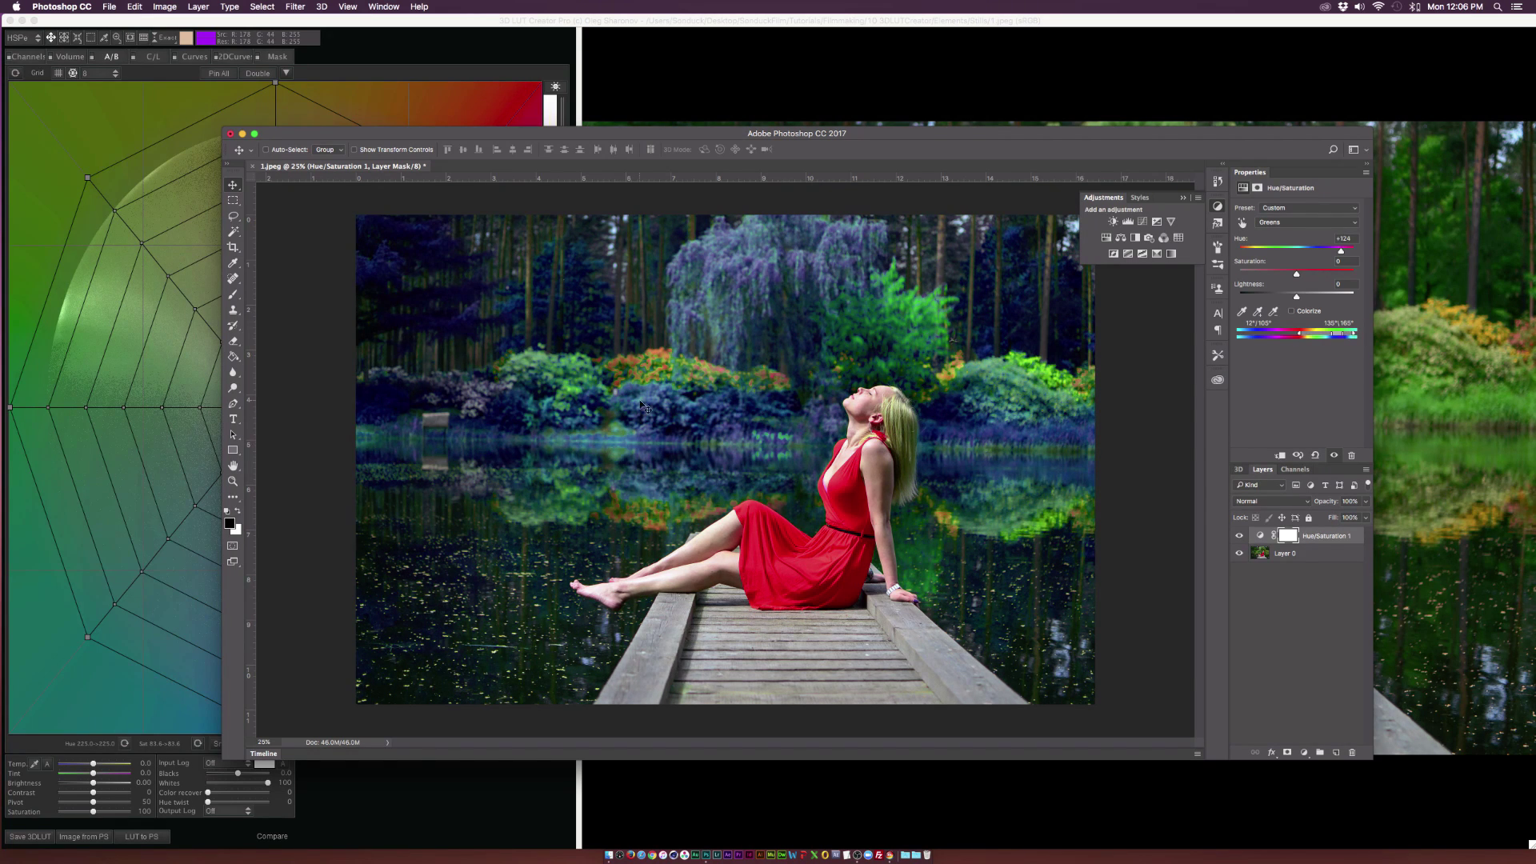
click(1332, 537)
key(Delete)
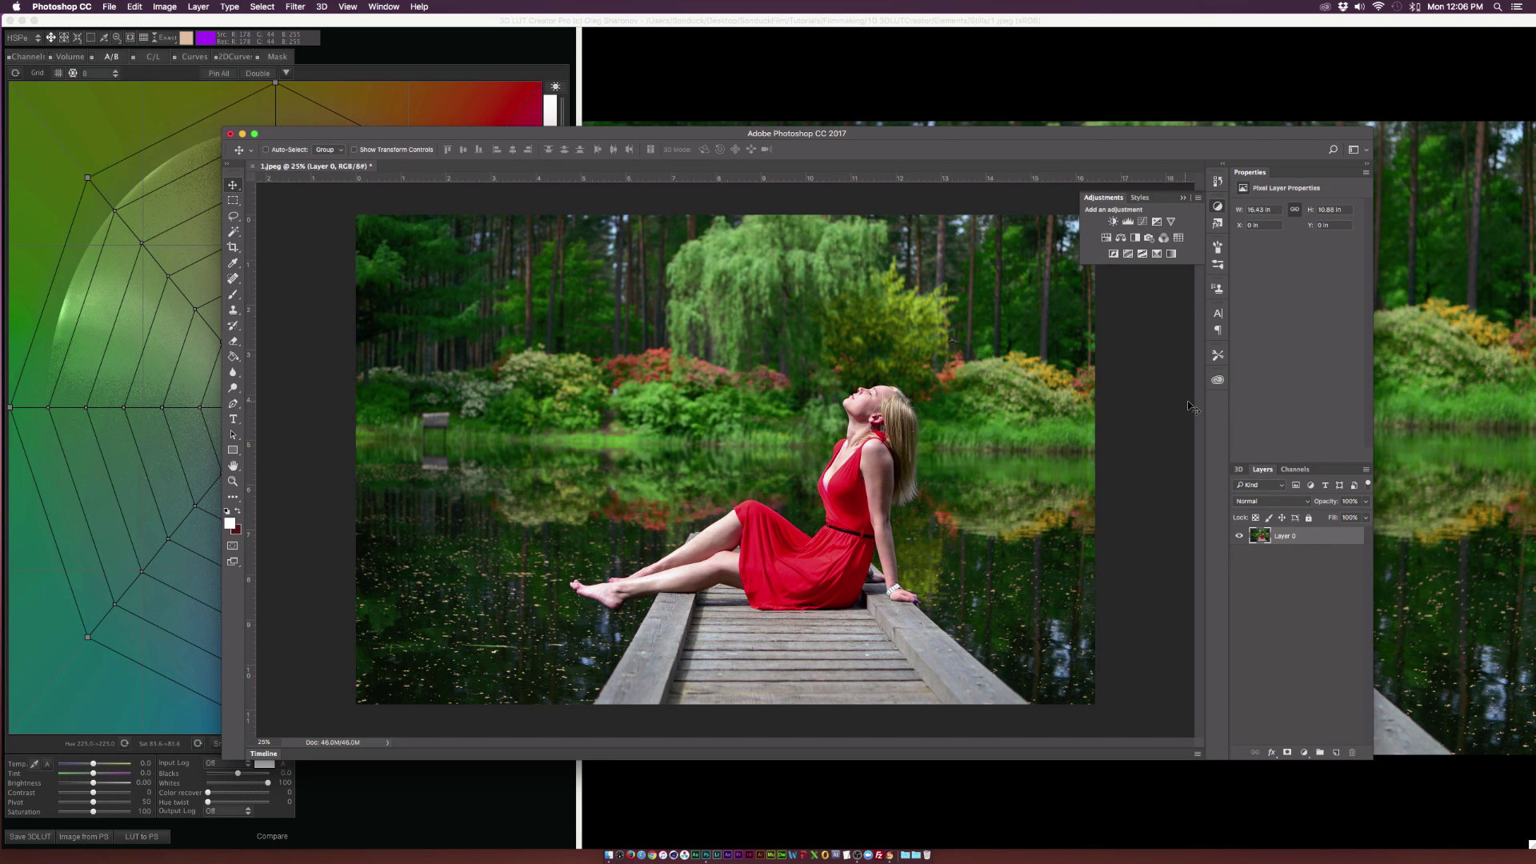
- Pull the green grid nodes and the whole green ray toward teal, then lift a lower mesh point
click(1409, 333)
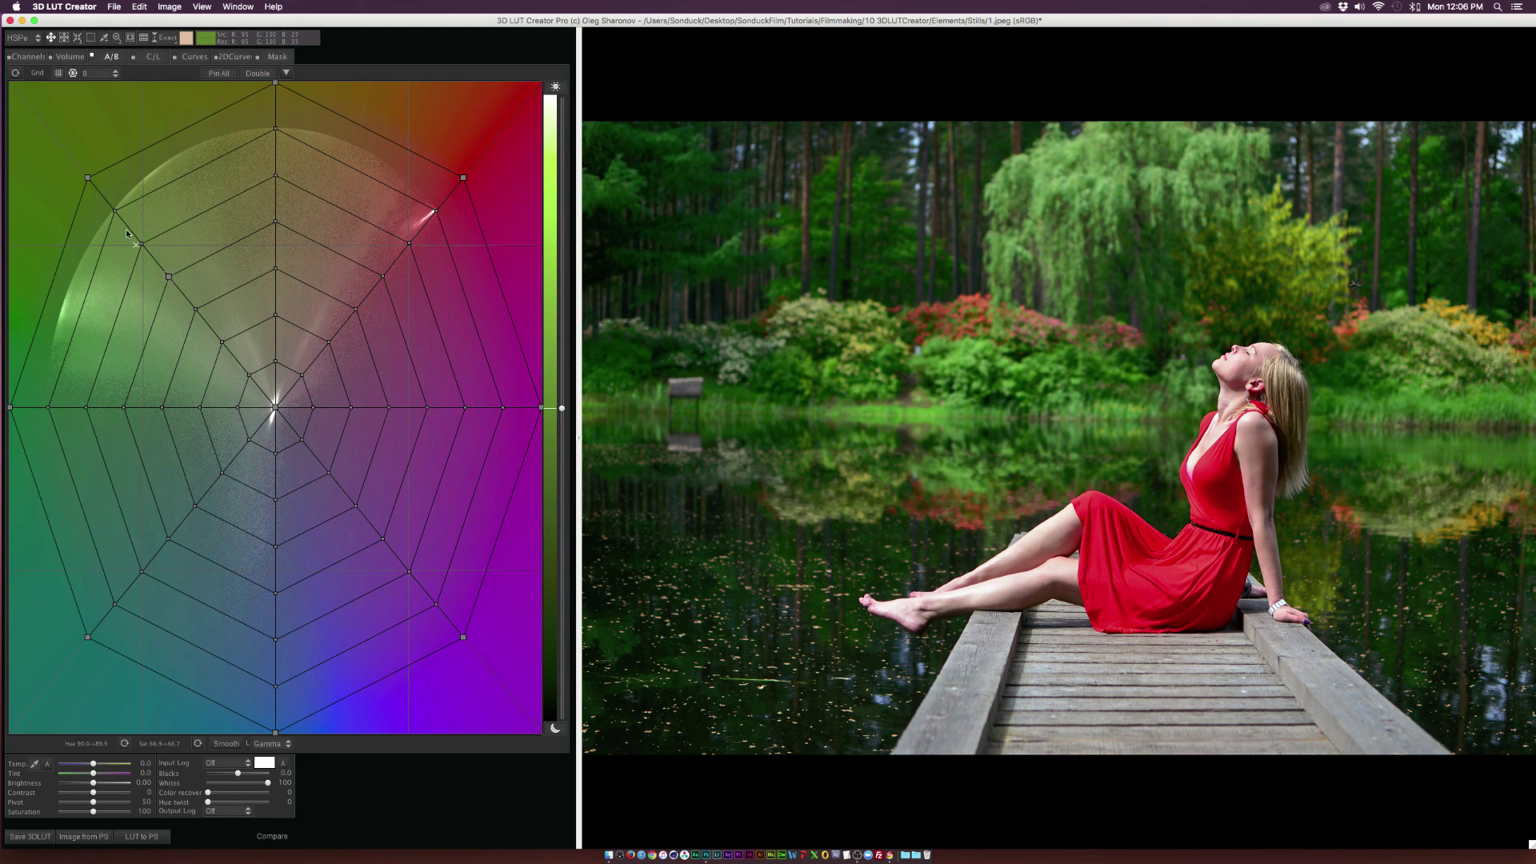
drag(169, 277, 133, 260)
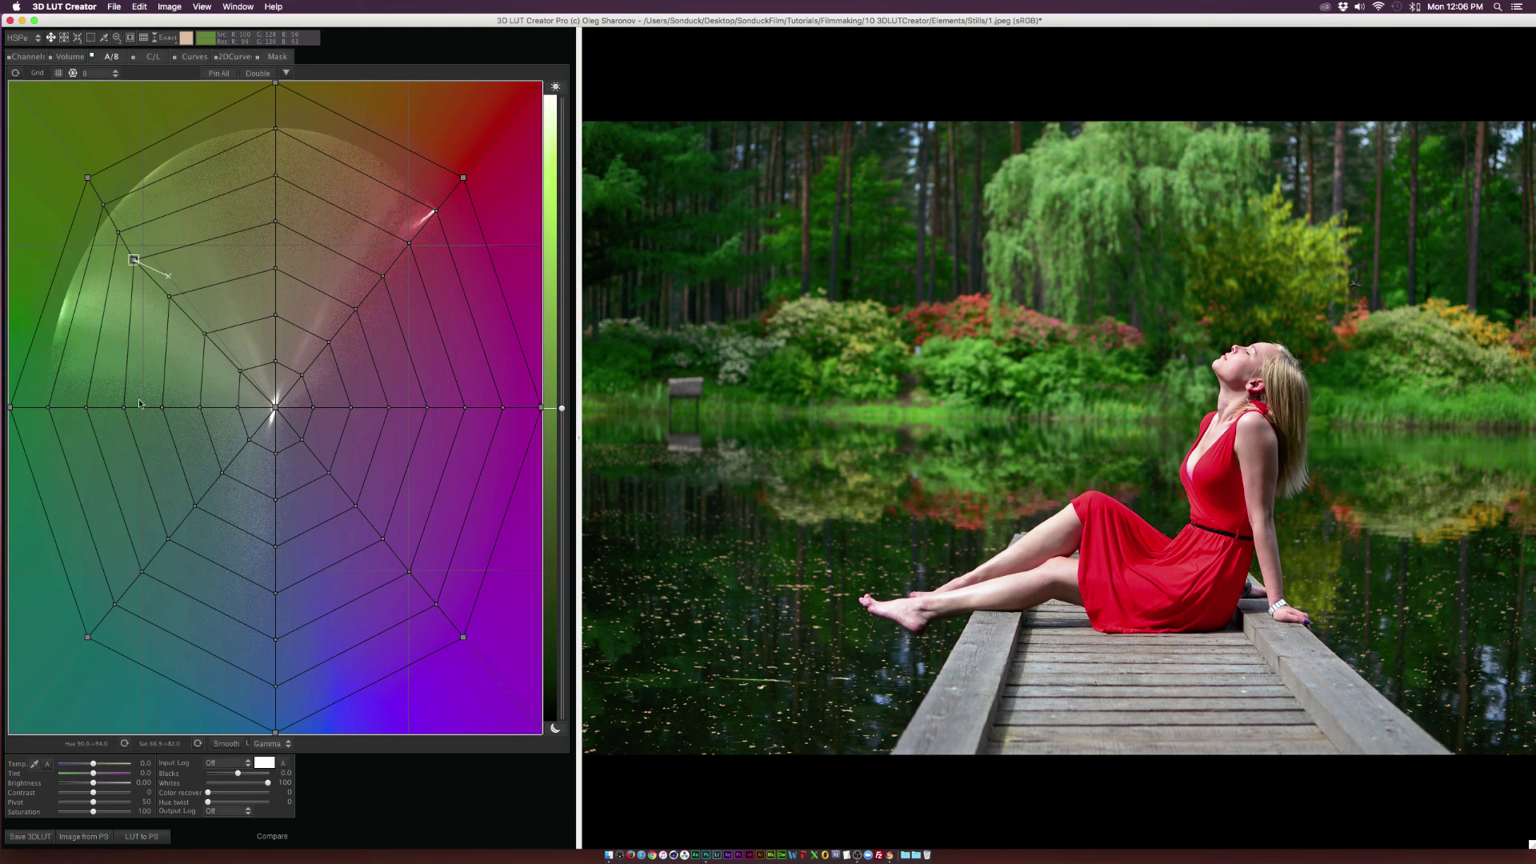
mouse_move(141, 406)
mouse_down()
mouse_move(223, 607)
mouse_move(147, 300)
mouse_move(162, 282)
mouse_up()
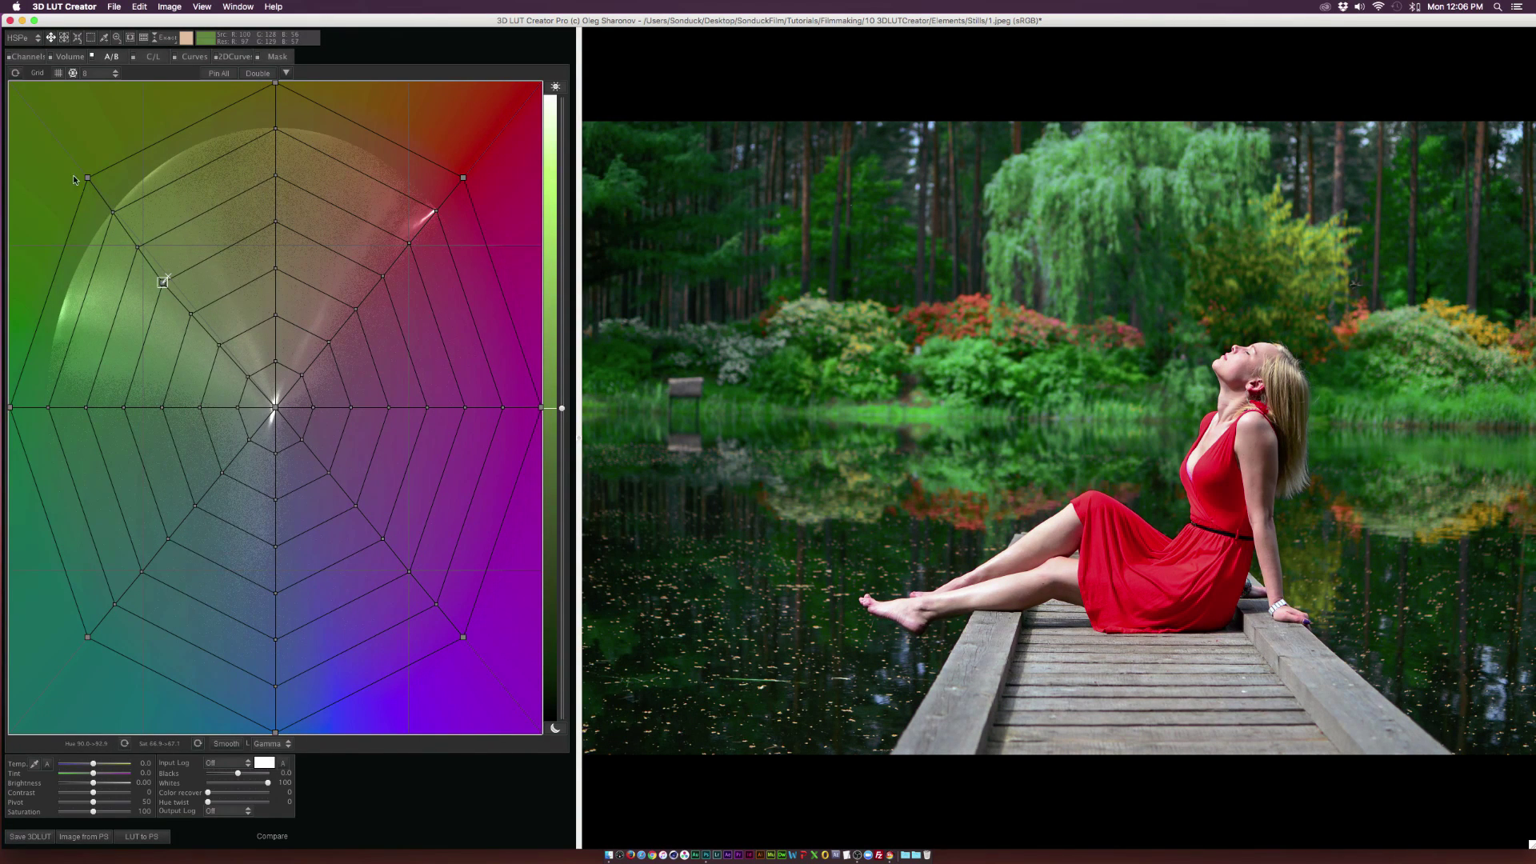
shift+click(189, 311)
mouse_move(166, 286)
mouse_down()
mouse_move(144, 336)
mouse_move(223, 616)
mouse_move(240, 625)
mouse_up()
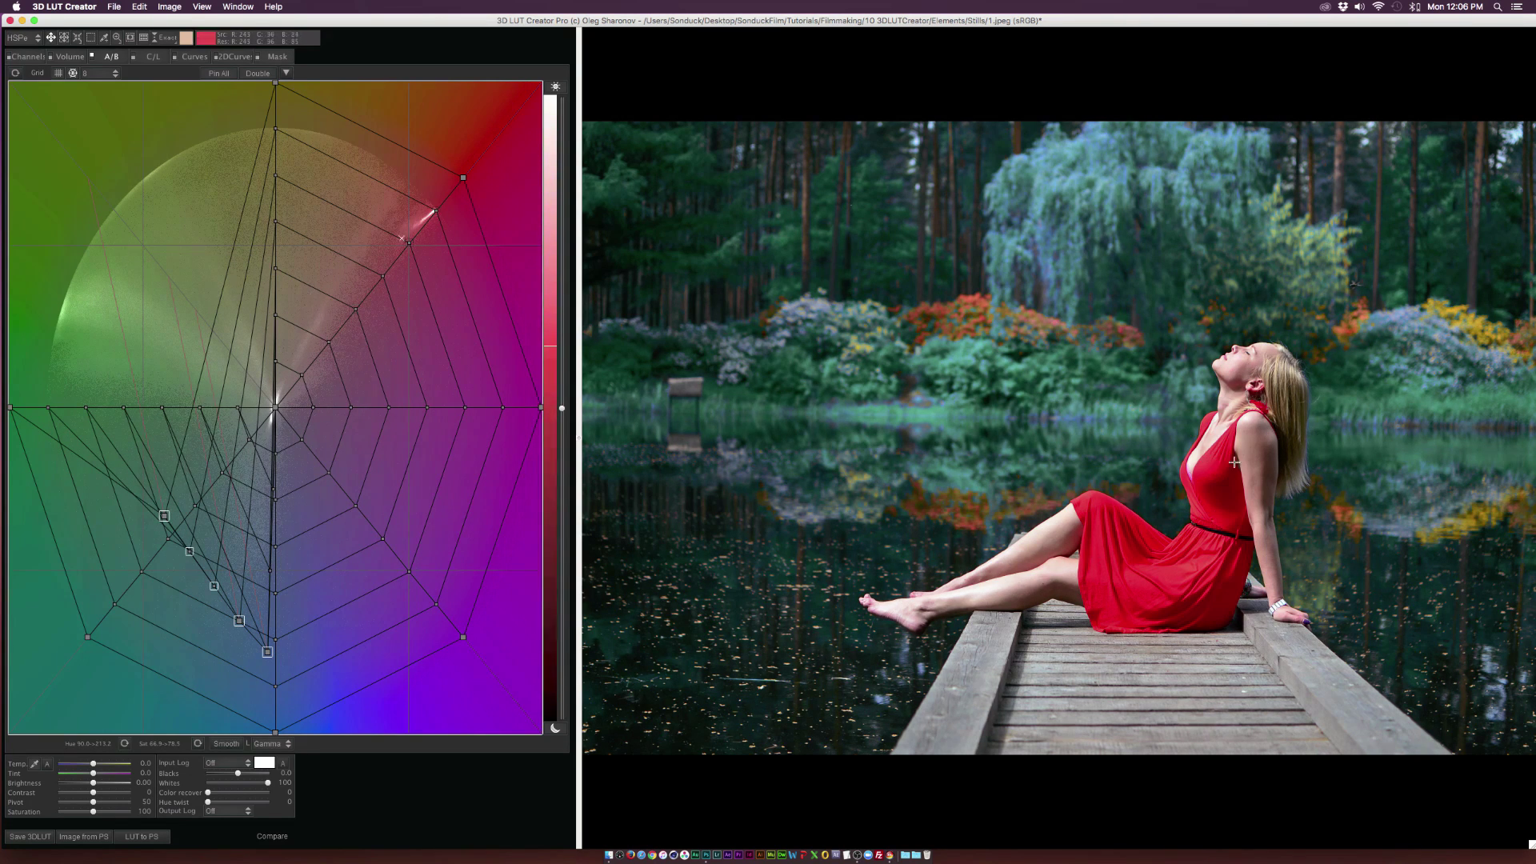
click(328, 342)
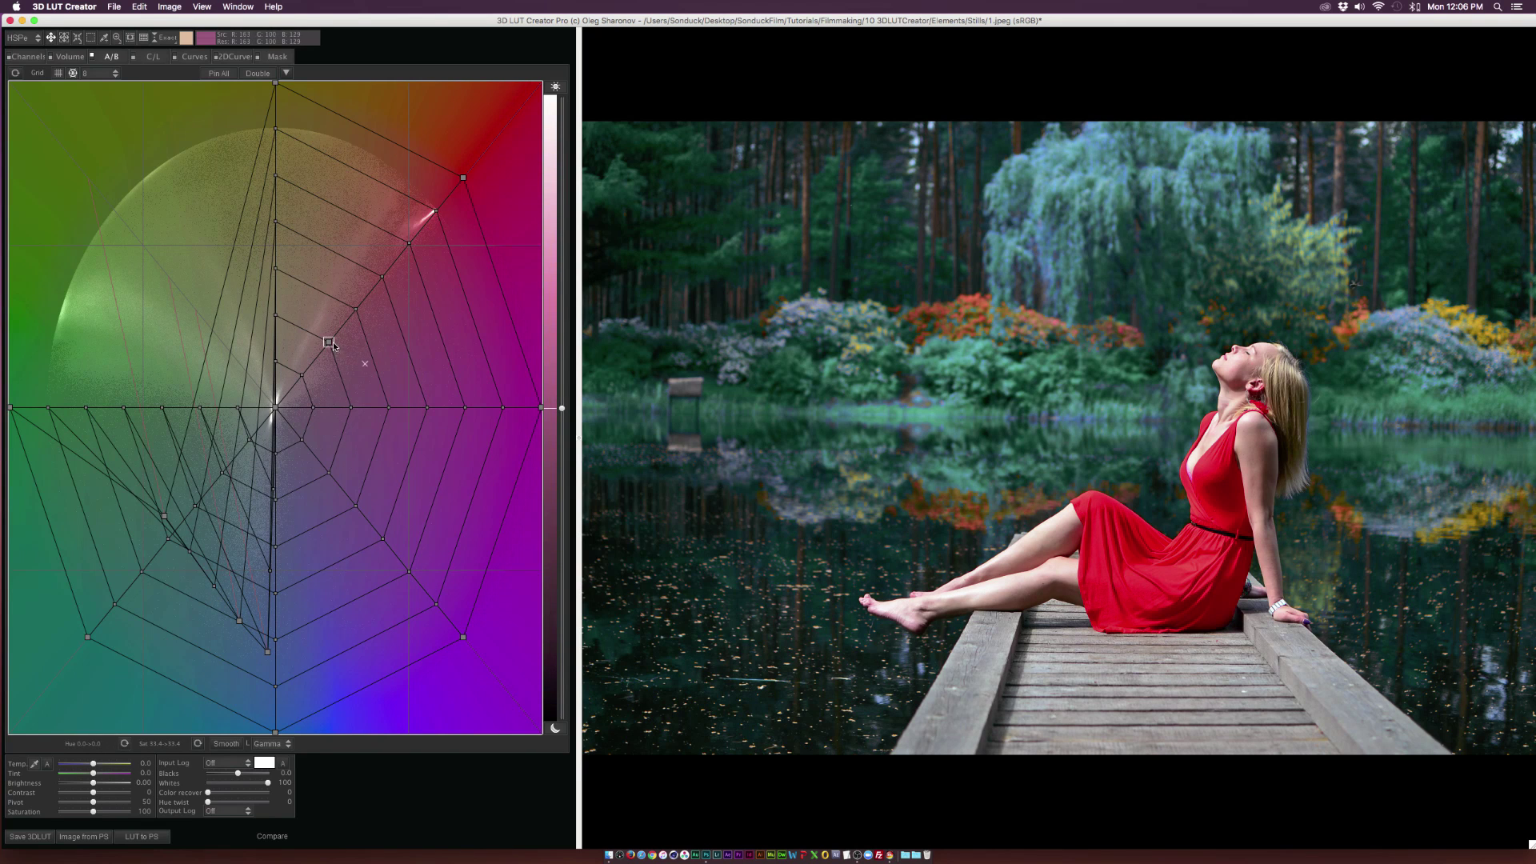
drag(332, 345, 345, 297)
- In the RGB Matrix, pull the green primary toward blue, then reposition the blue and red primaries
click(28, 57)
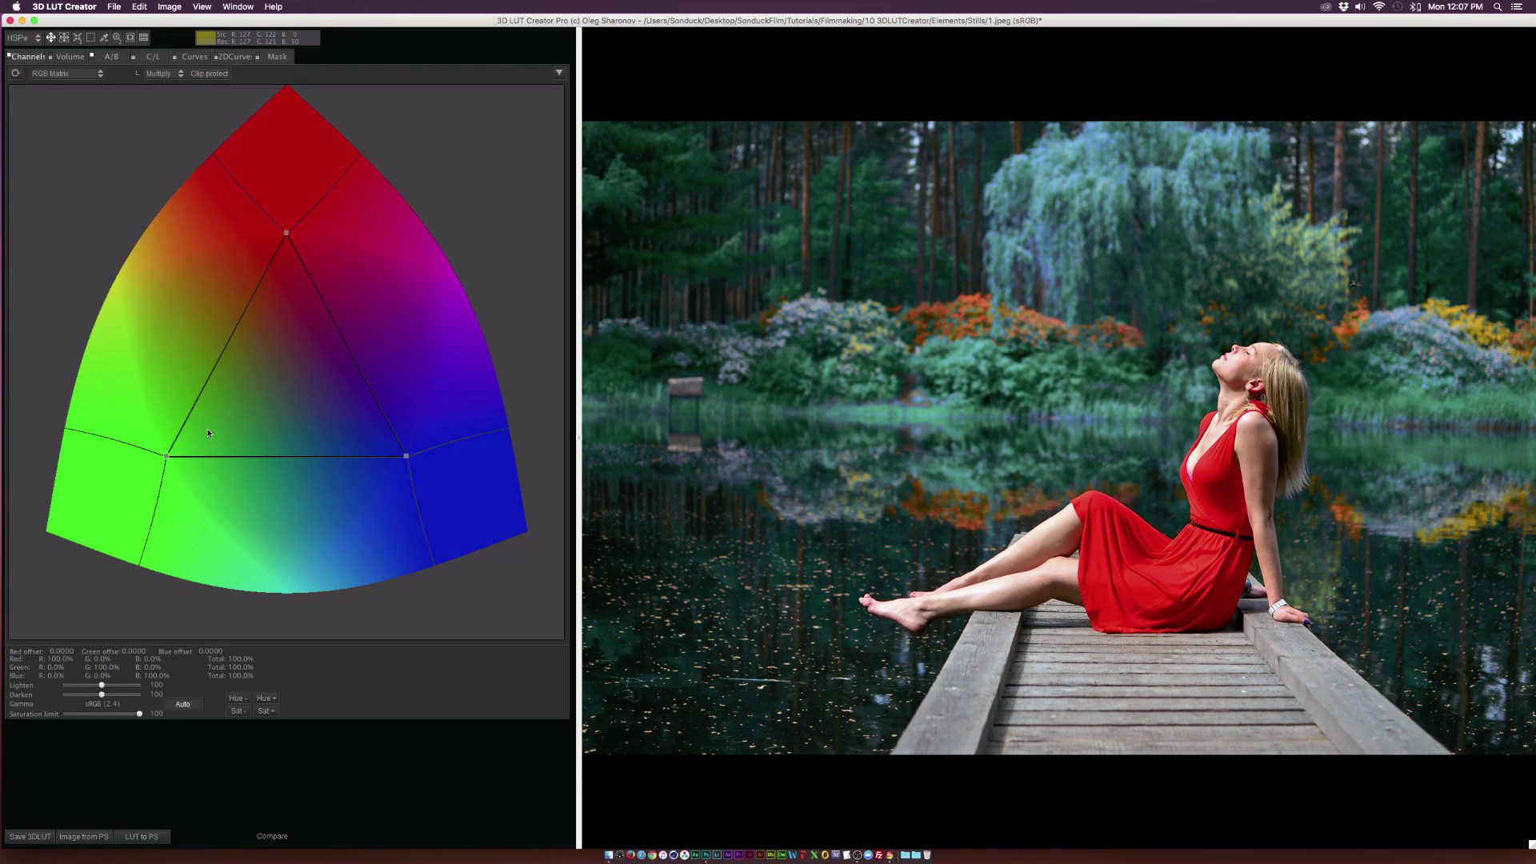
drag(165, 461, 232, 450)
drag(406, 456, 434, 441)
drag(230, 450, 293, 453)
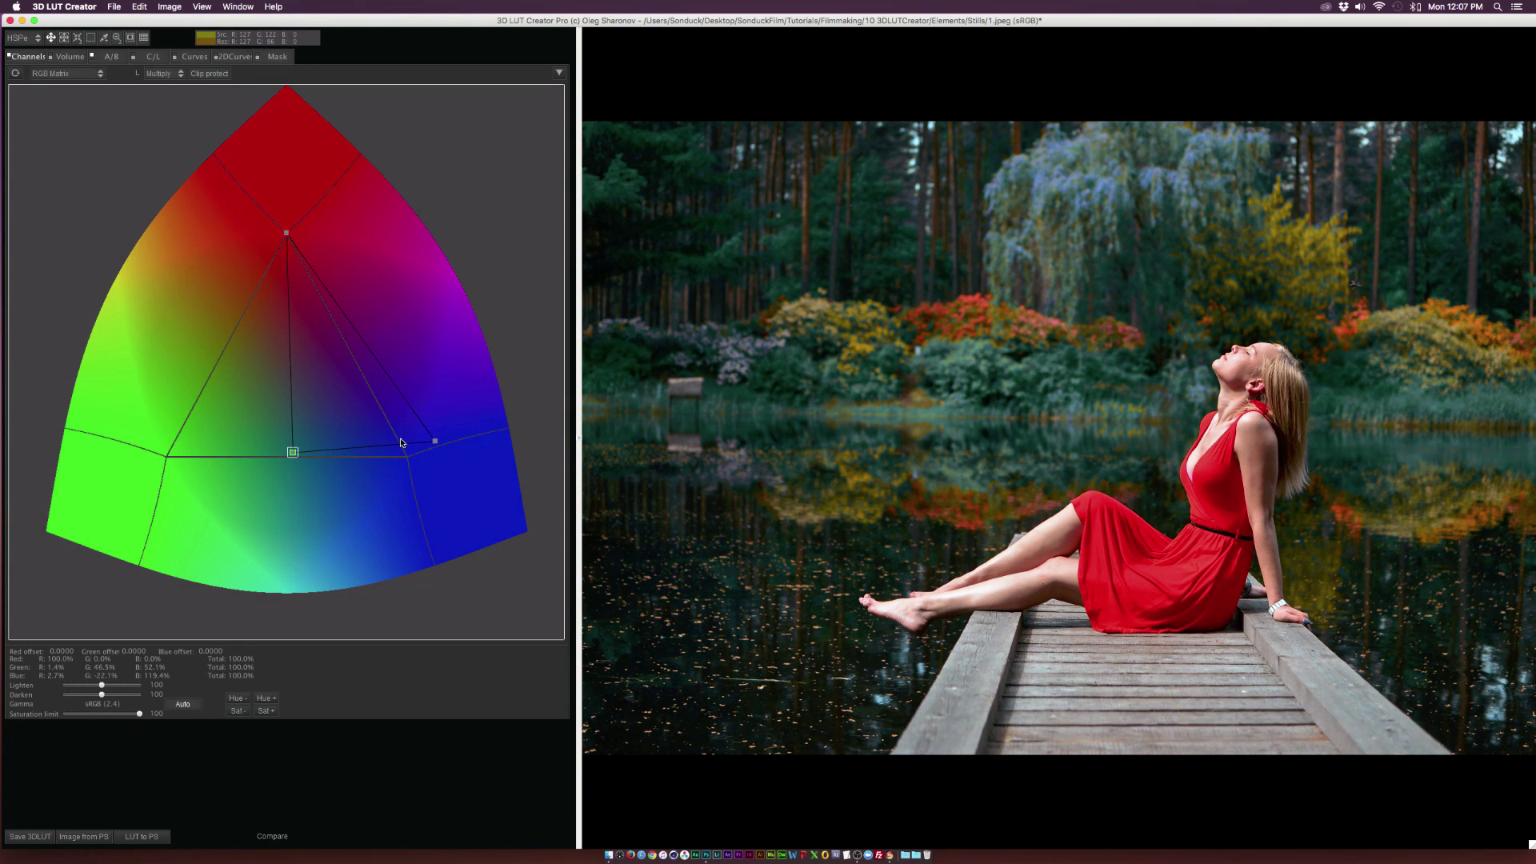
drag(436, 444, 397, 385)
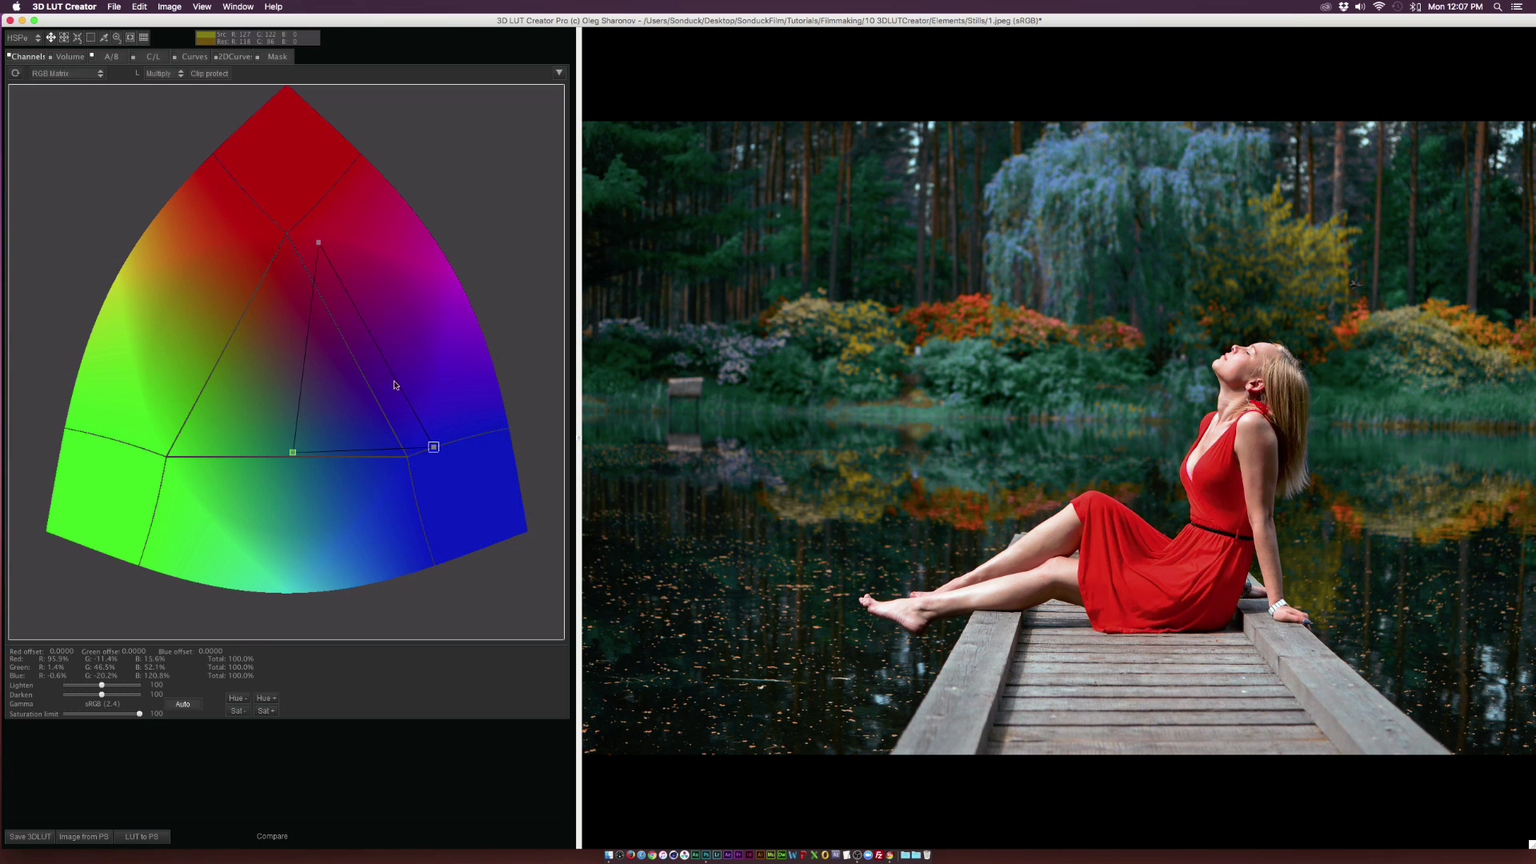
- On the A/B mesh, drag lower green nodes inward and down to deepen foliage teal
click(132, 49)
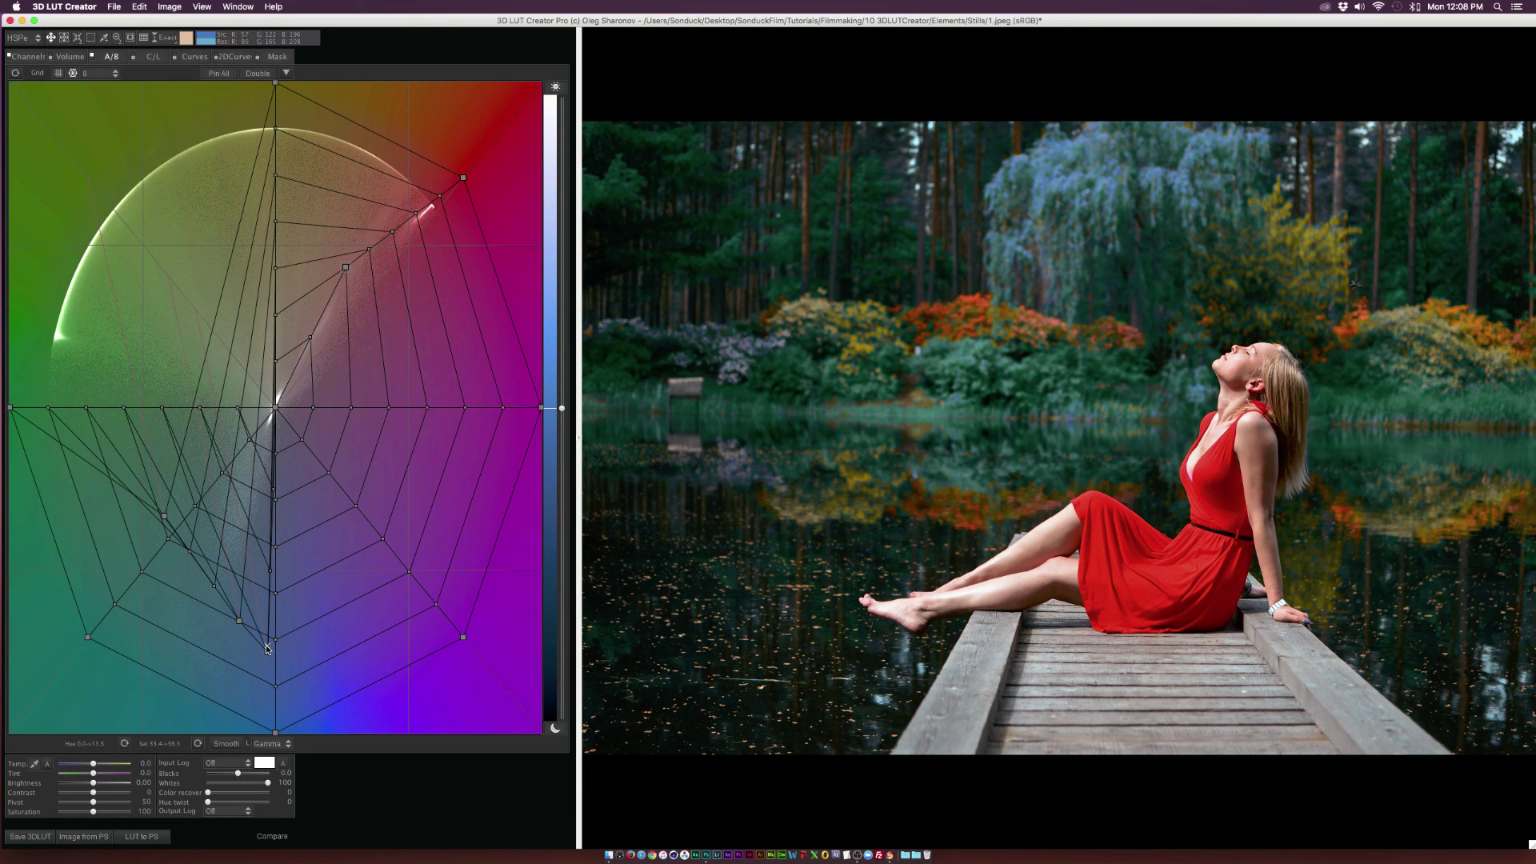
drag(267, 646, 333, 697)
drag(9, 408, 178, 610)
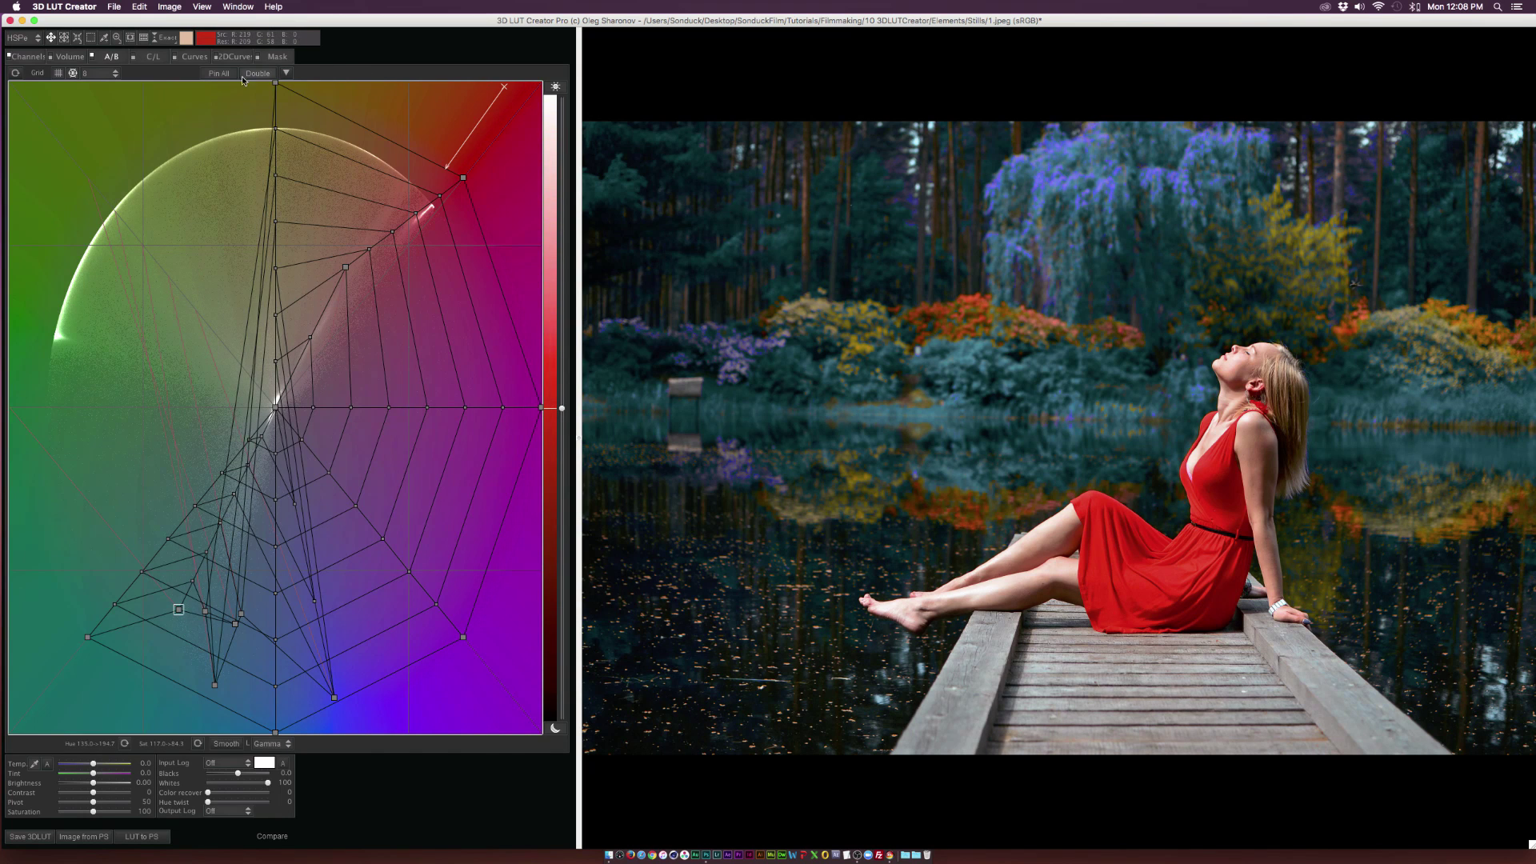
- Build a luminance S-curve for contrast and shift one green node in the C/L grid
click(195, 56)
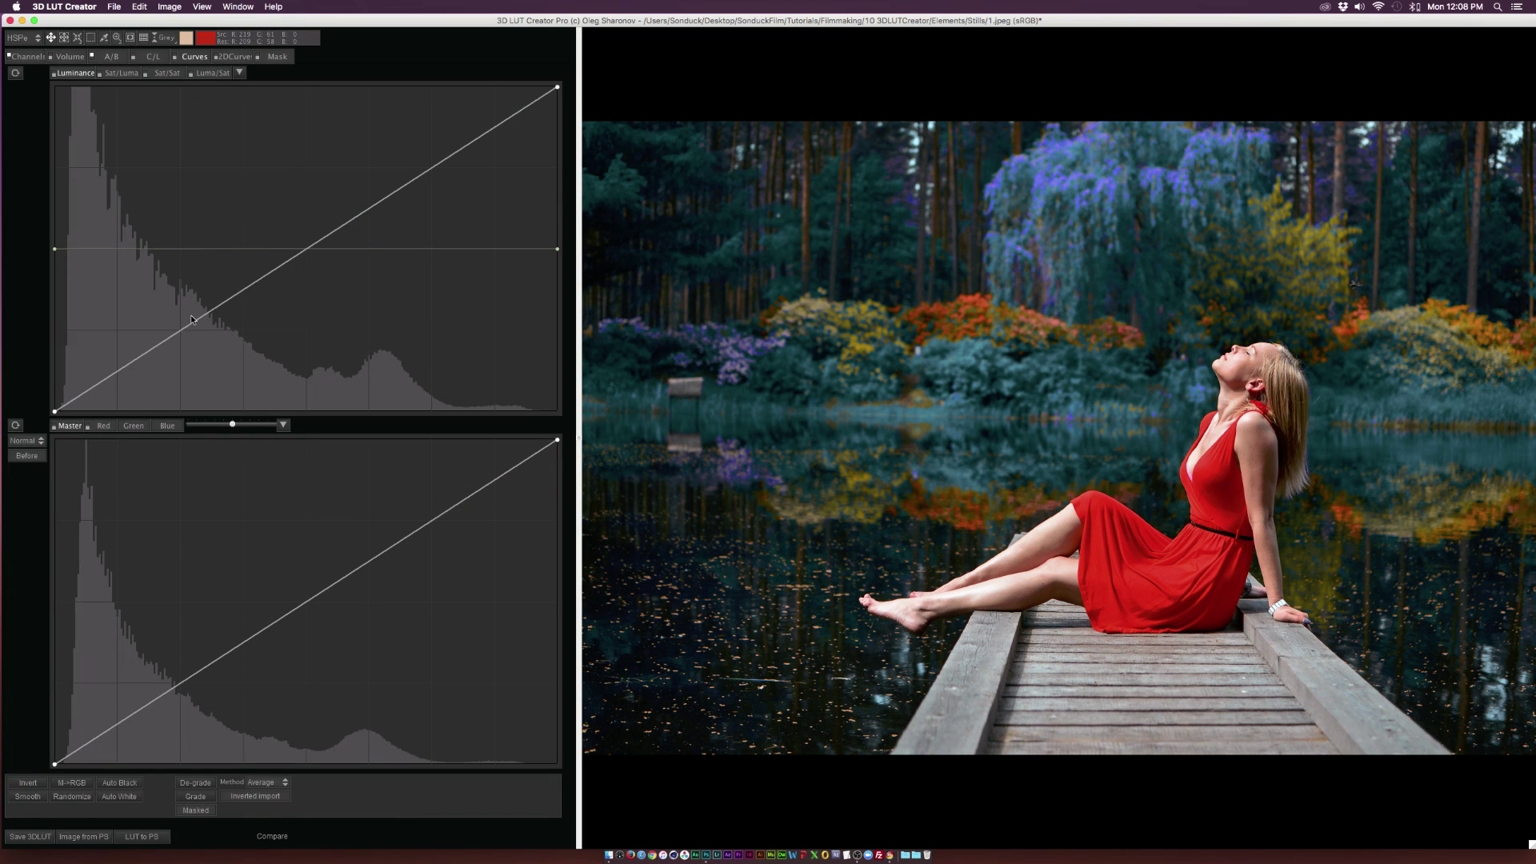
drag(54, 414, 55, 402)
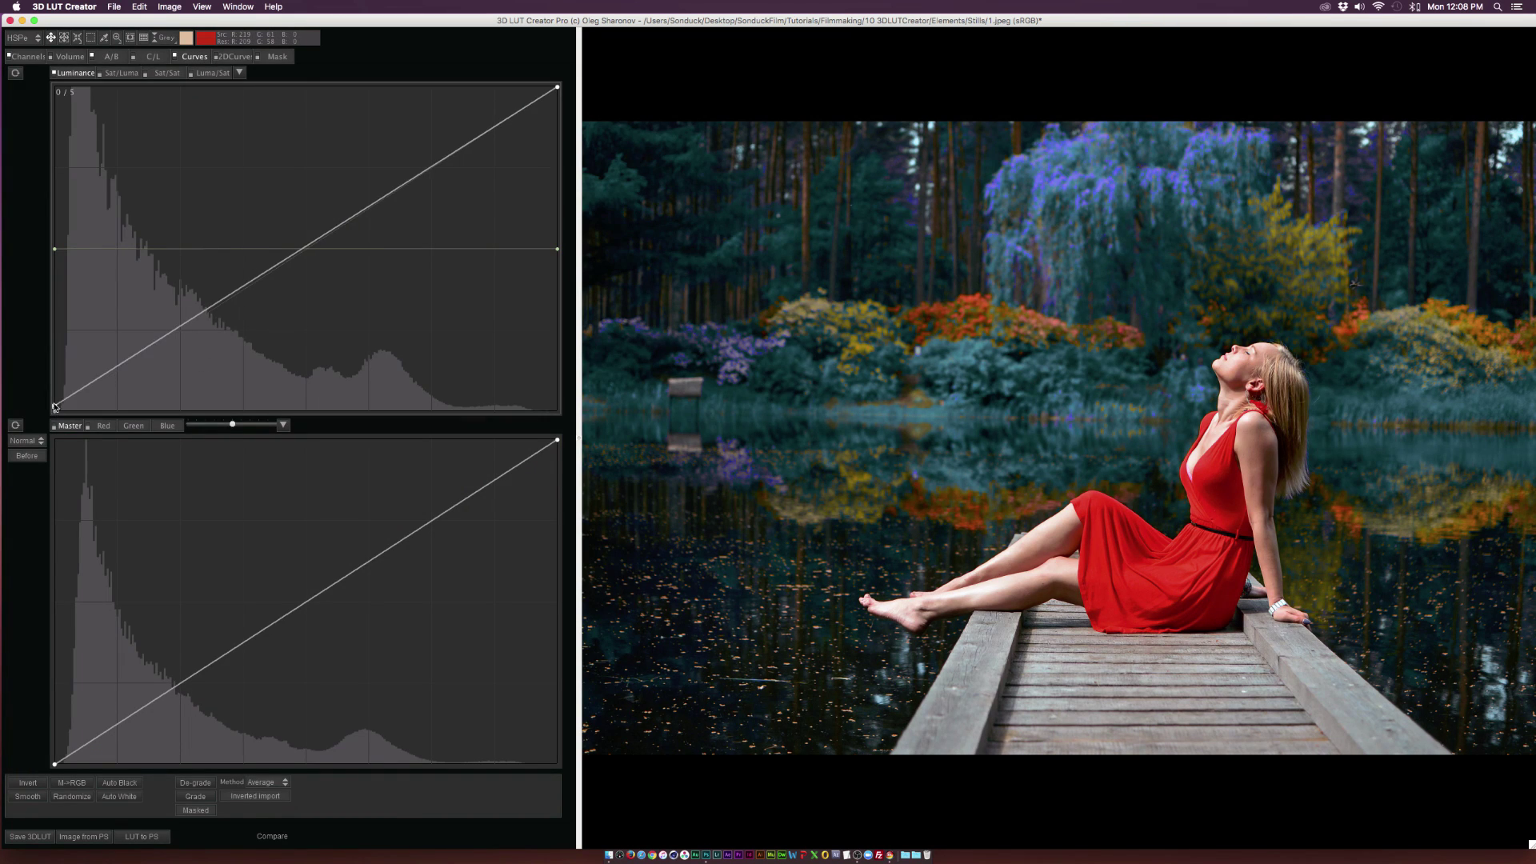
drag(153, 346, 154, 356)
drag(436, 174, 416, 170)
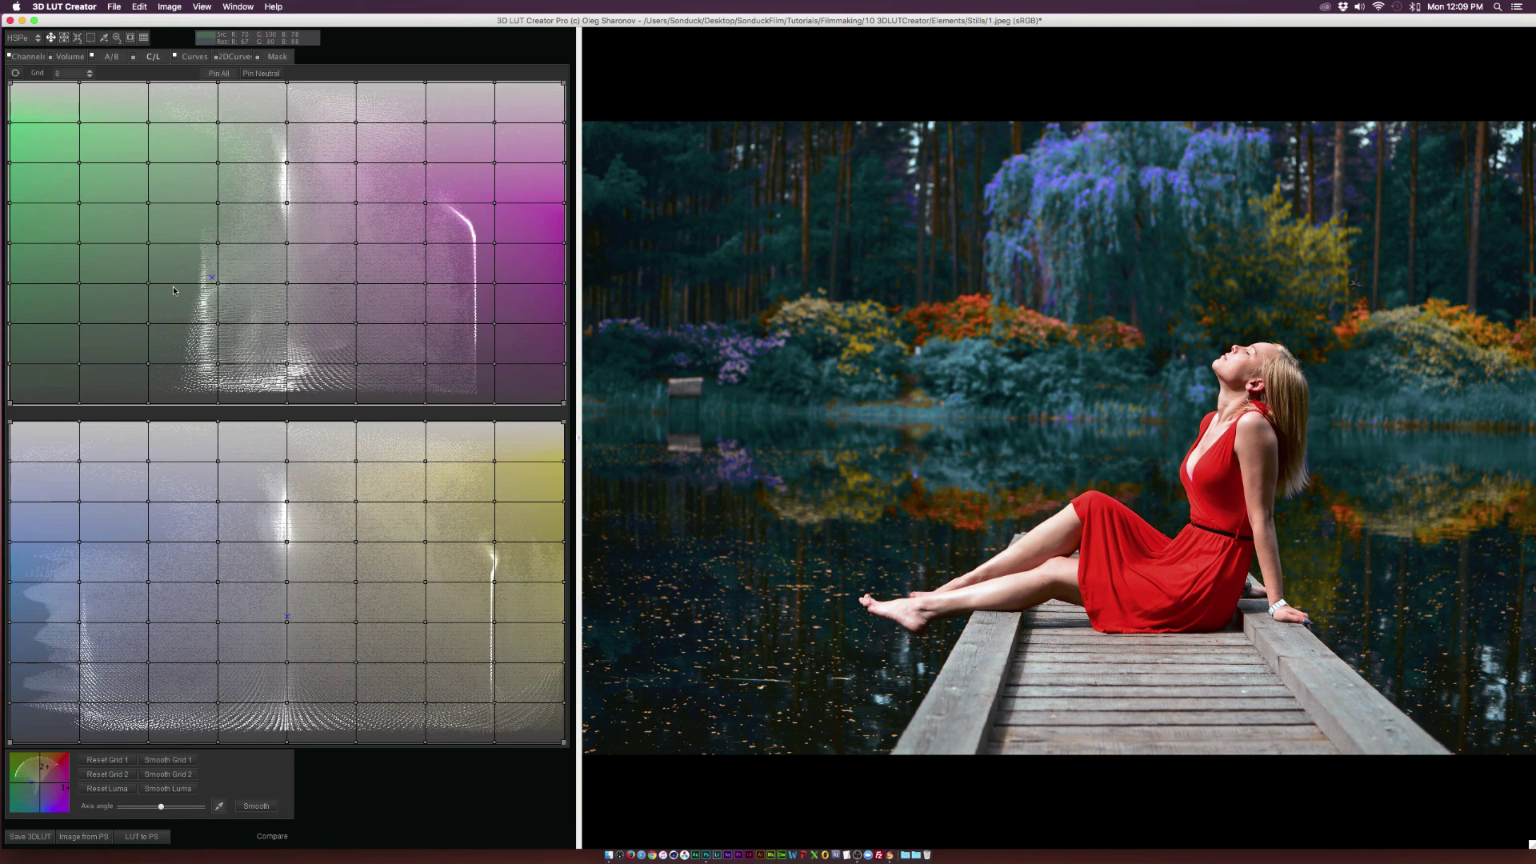
drag(149, 283, 172, 275)
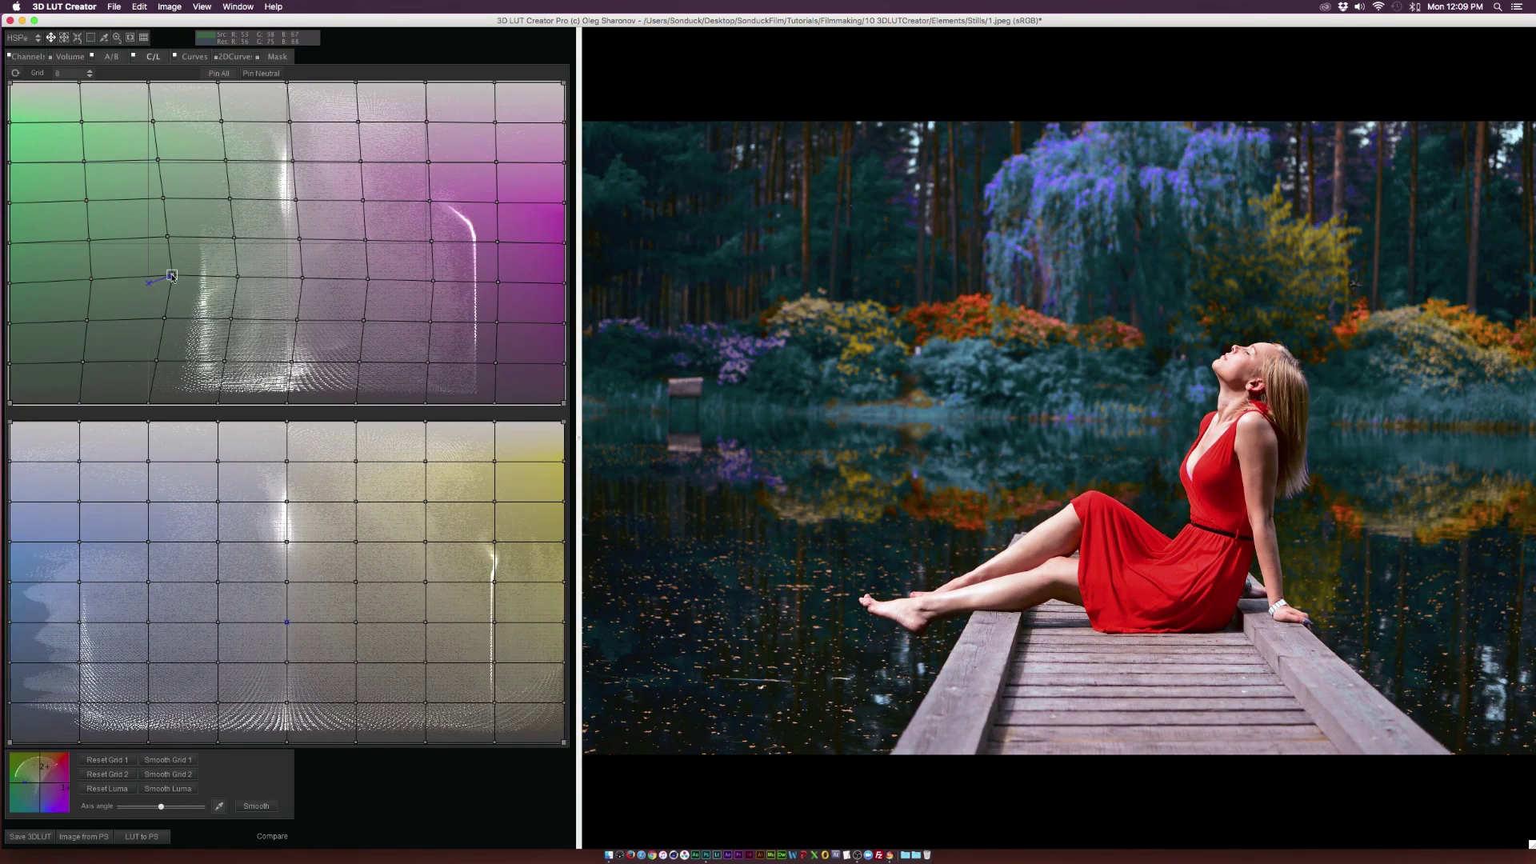
click(172, 276)
- Confirm Adobe Photoshop CC 2017 as the Photoshop connection in Preferences > Integration
click(113, 8)
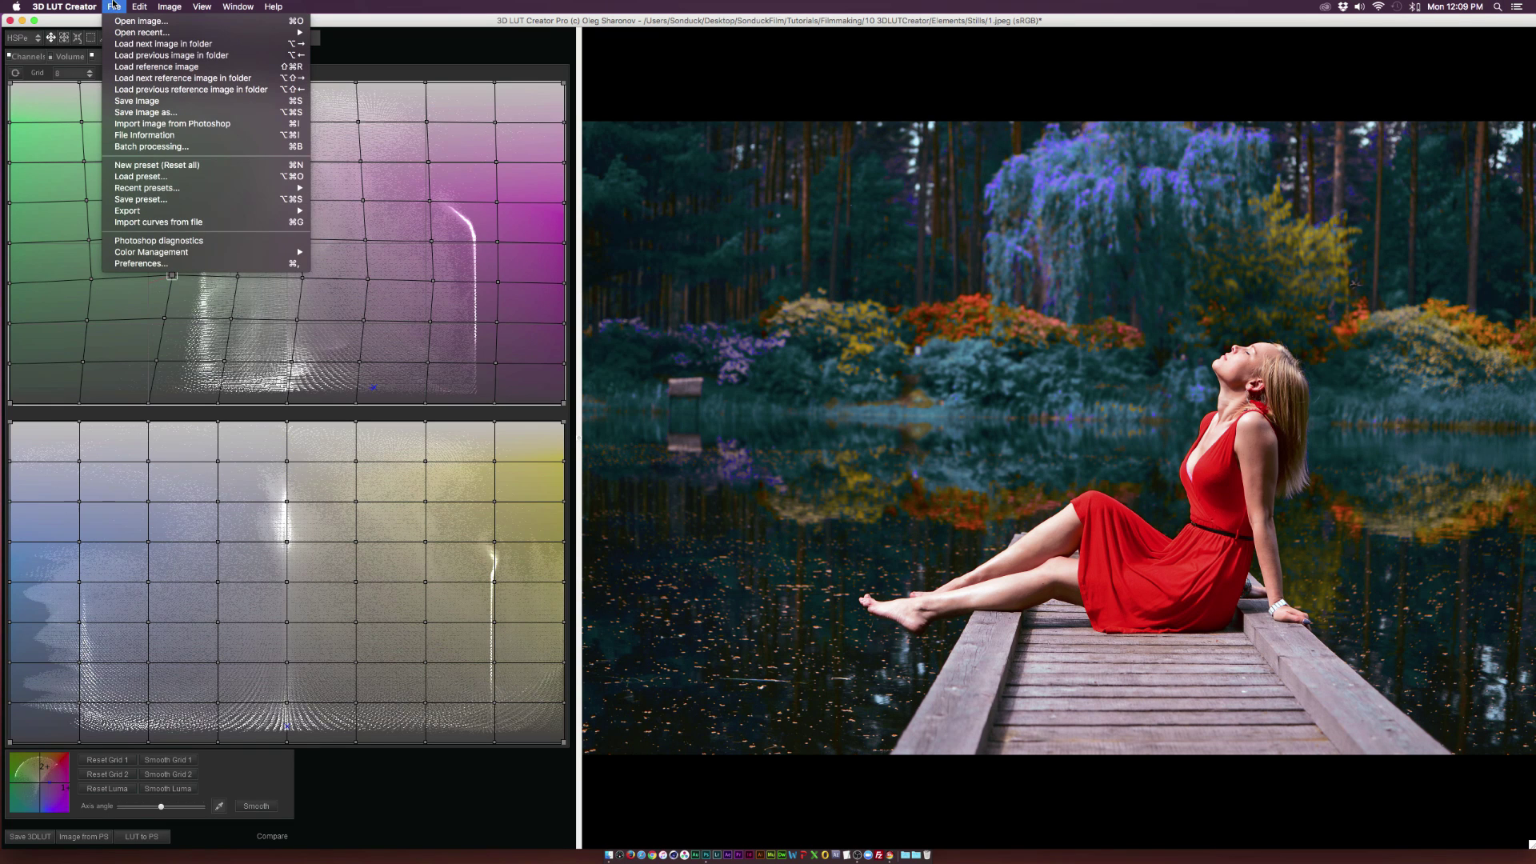
click(149, 263)
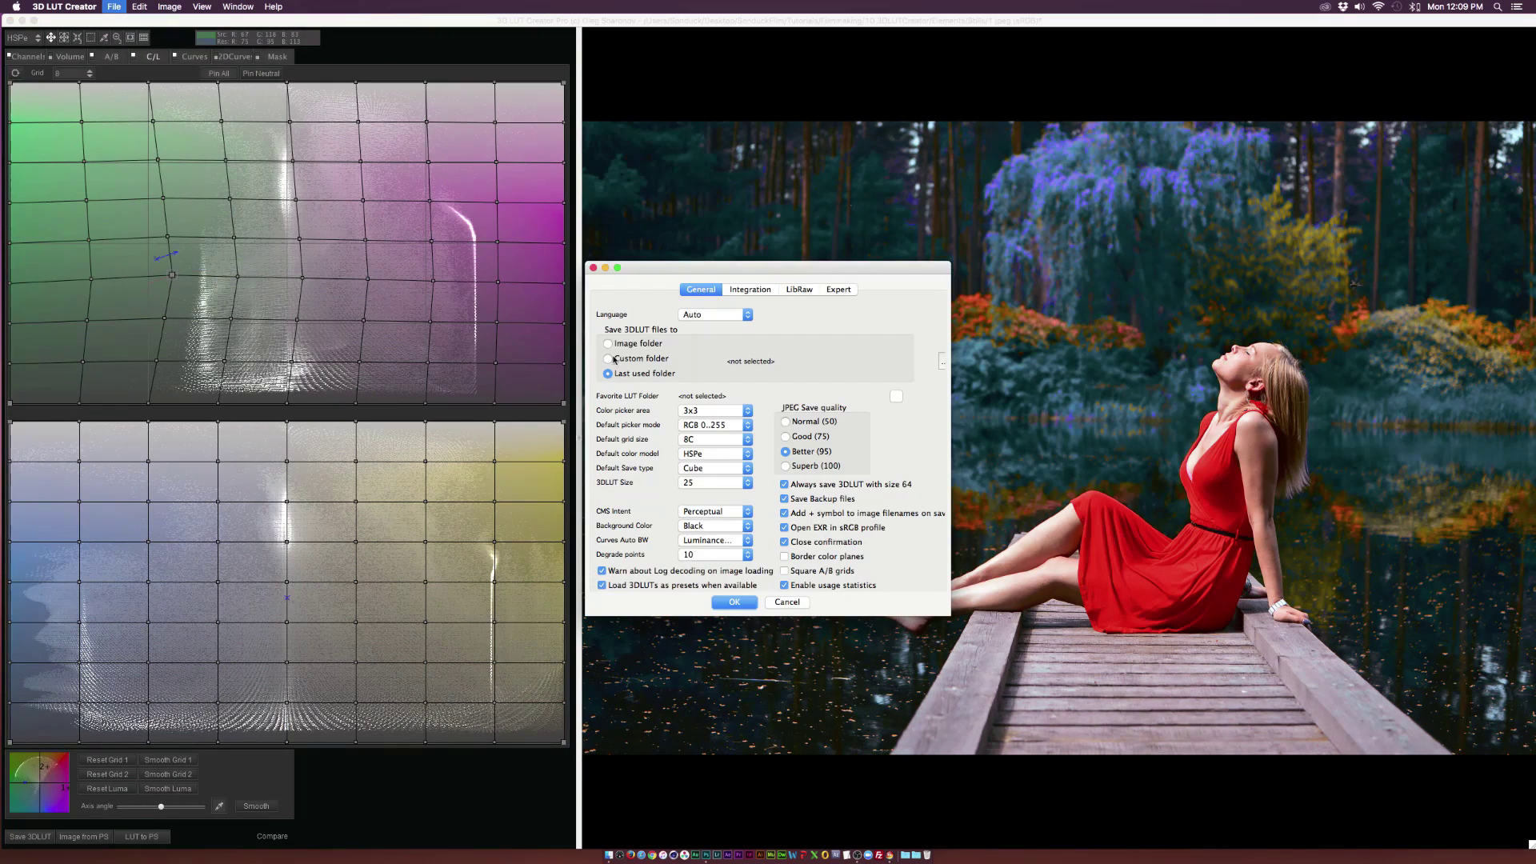
click(756, 289)
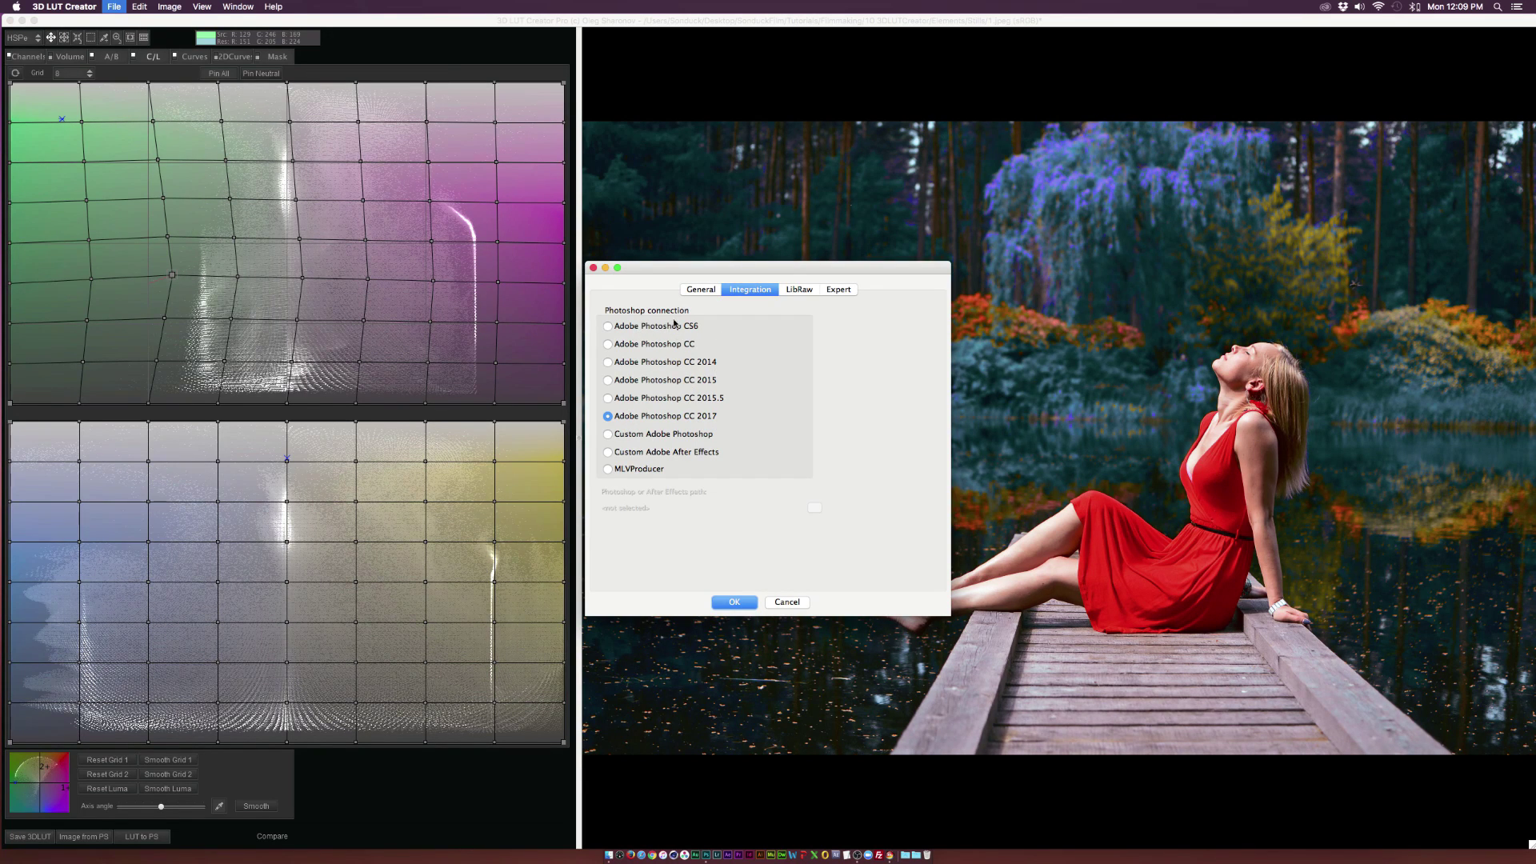
click(733, 602)
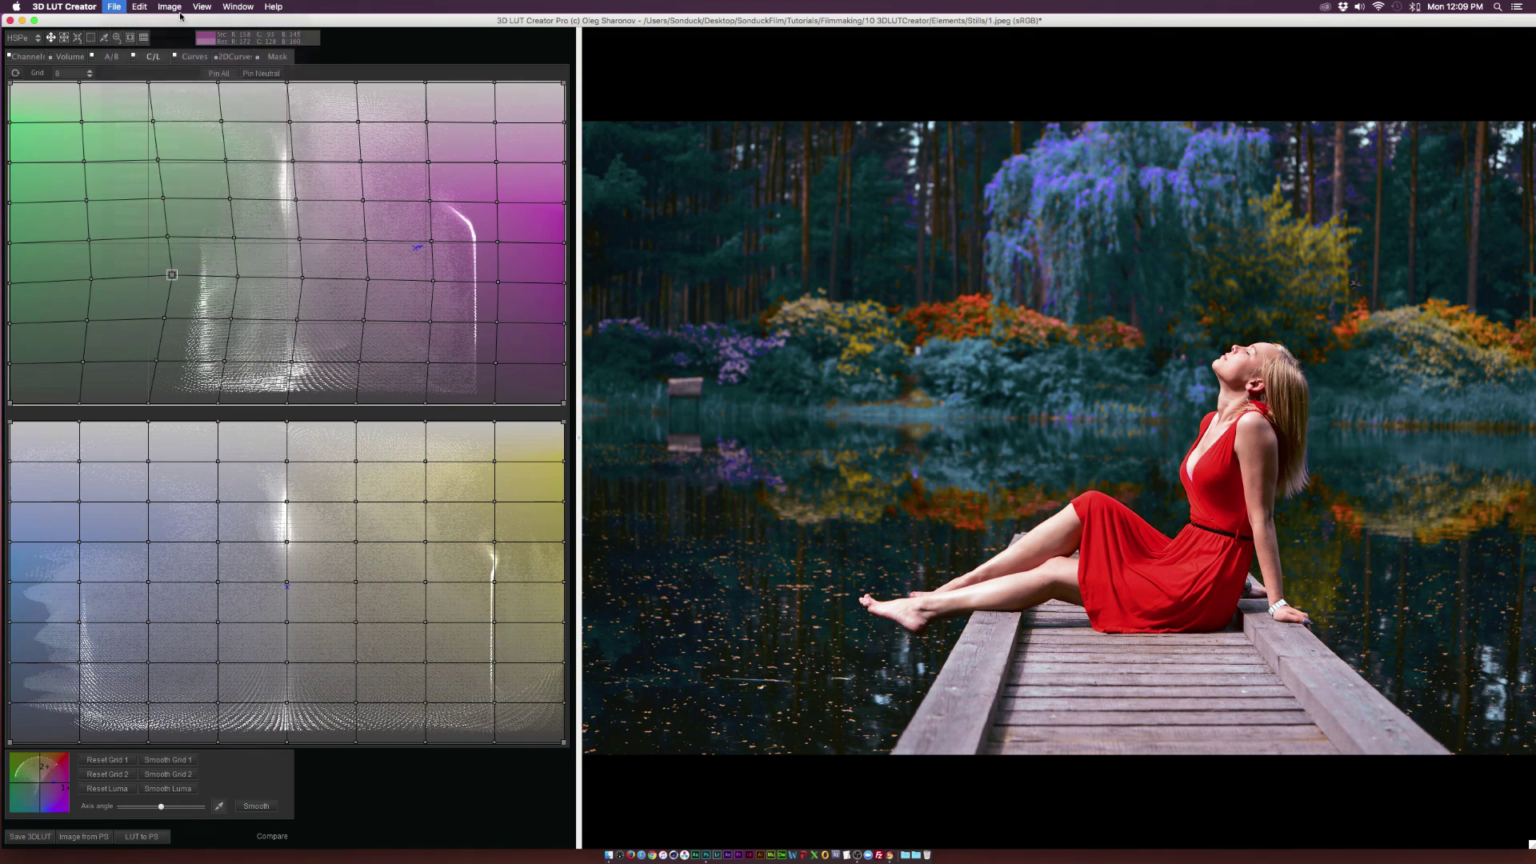
- Send the 3DLUT to Photoshop from File > Export
click(114, 6)
mouse_move(121, 210)
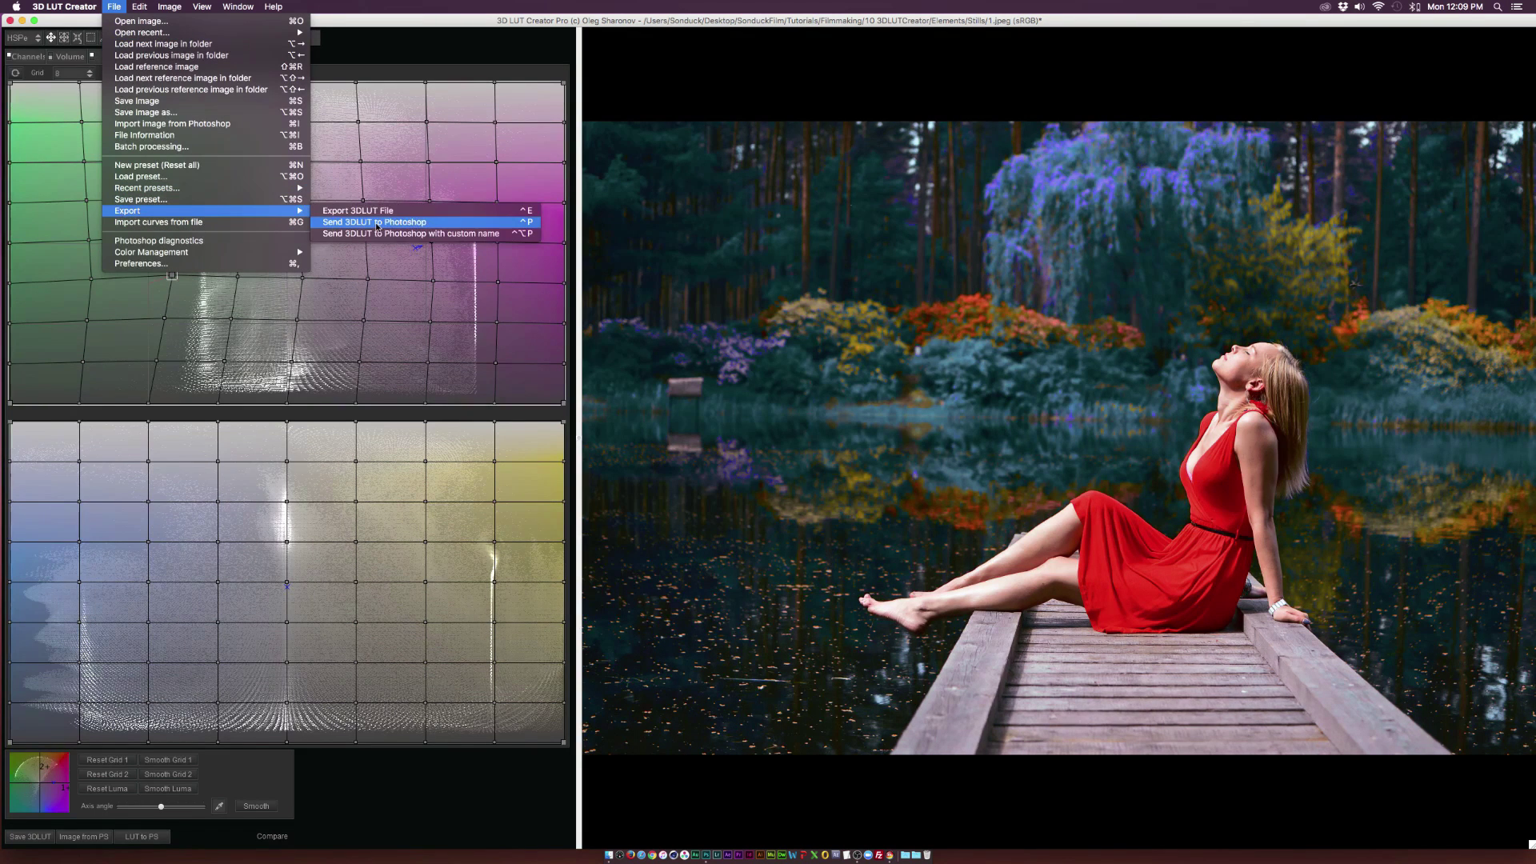
click(376, 226)
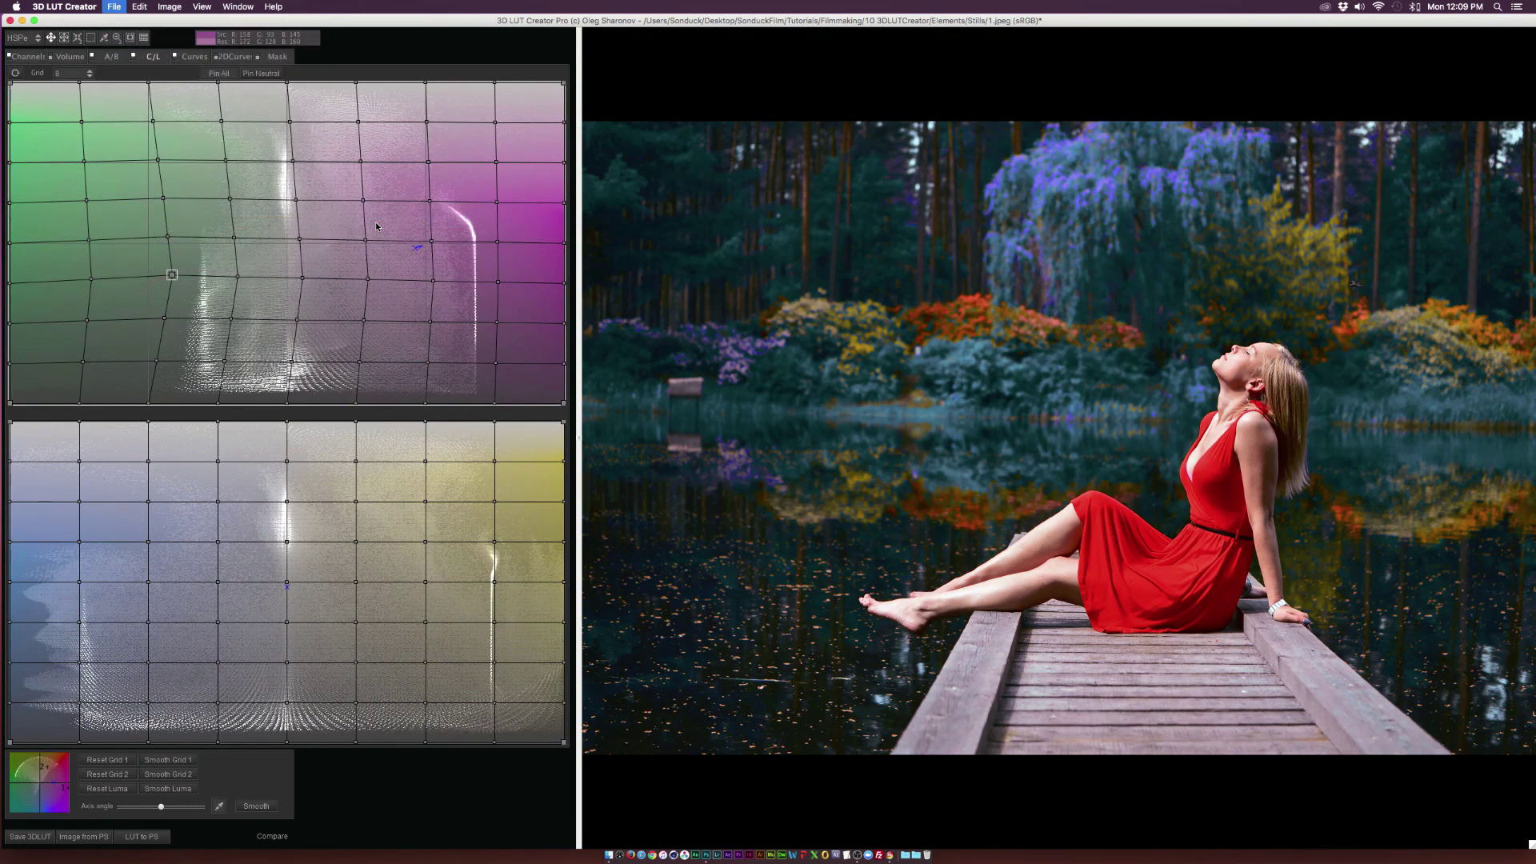
- In Photoshop, toggle the 3DLutCreator layer against the original and lower its opacity
click(706, 856)
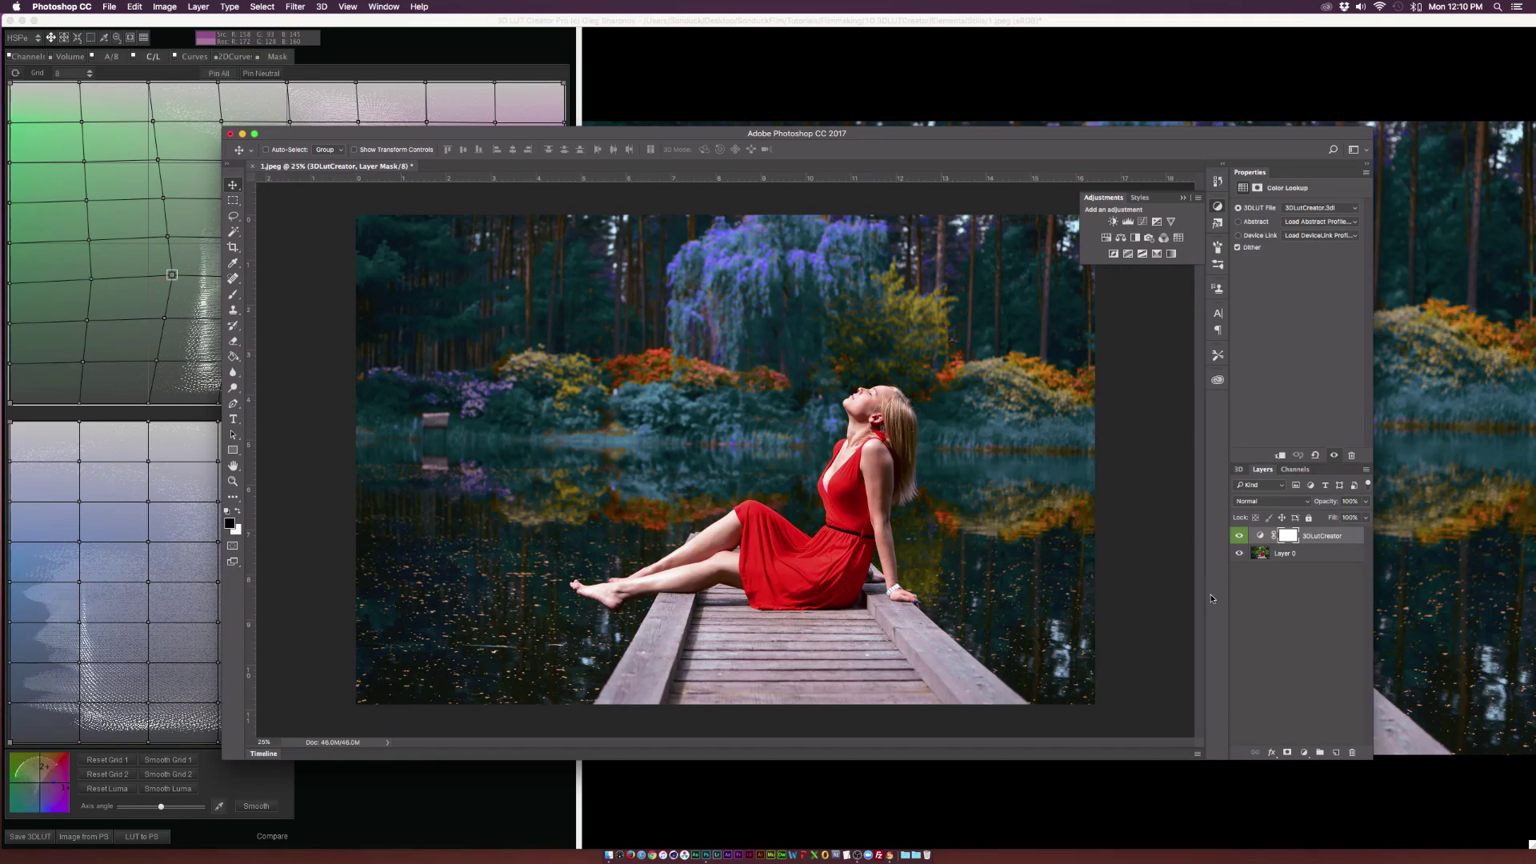
click(1239, 536)
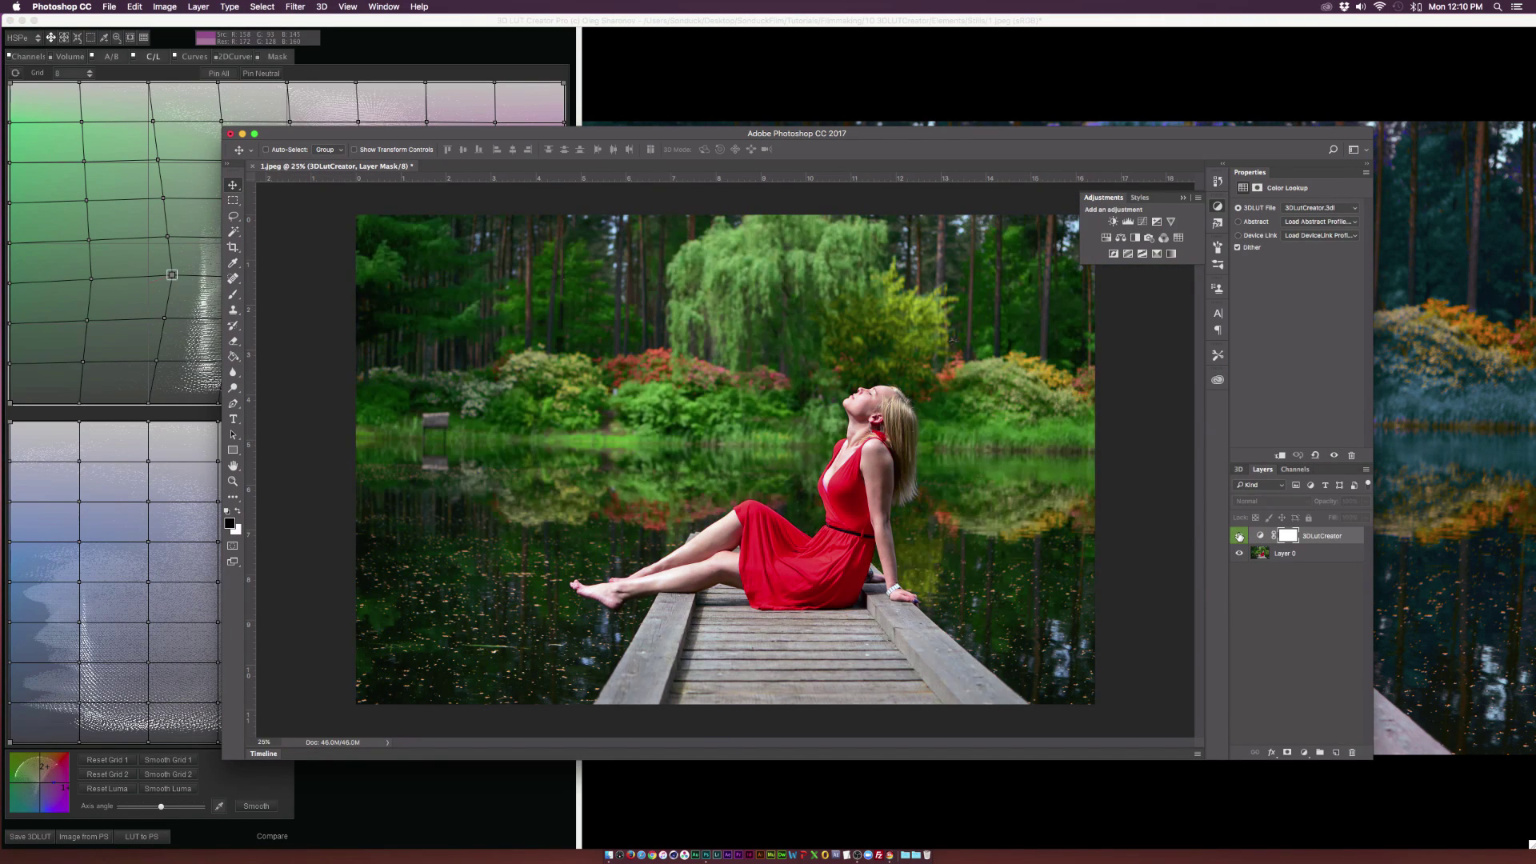
click(1239, 536)
click(1239, 536)
click(1239, 536)
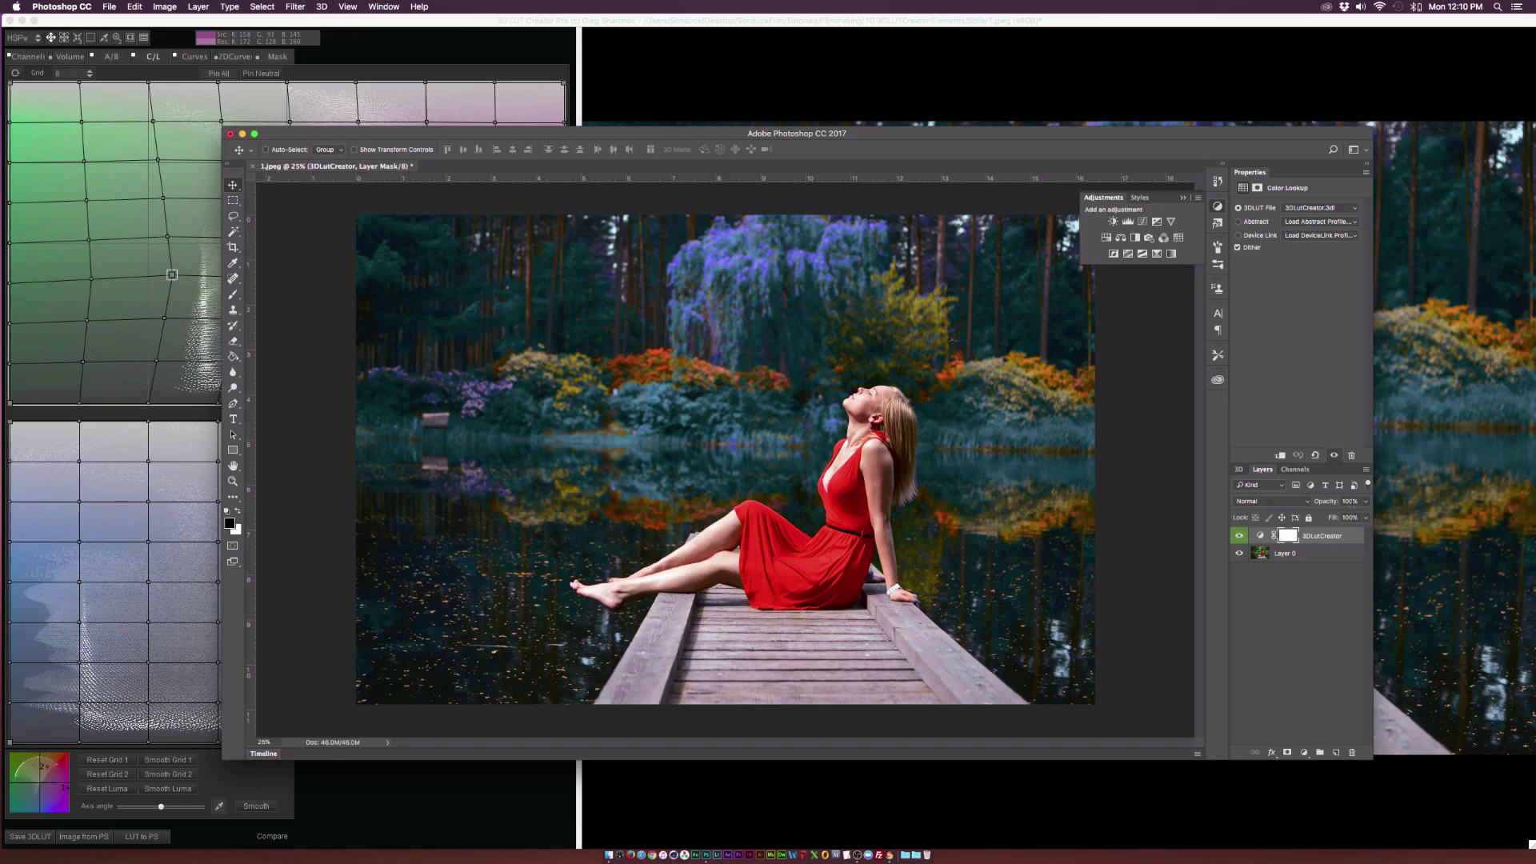
mouse_move(1365, 501)
mouse_down()
mouse_move(1363, 518)
mouse_move(1307, 518)
mouse_move(1373, 518)
mouse_up()
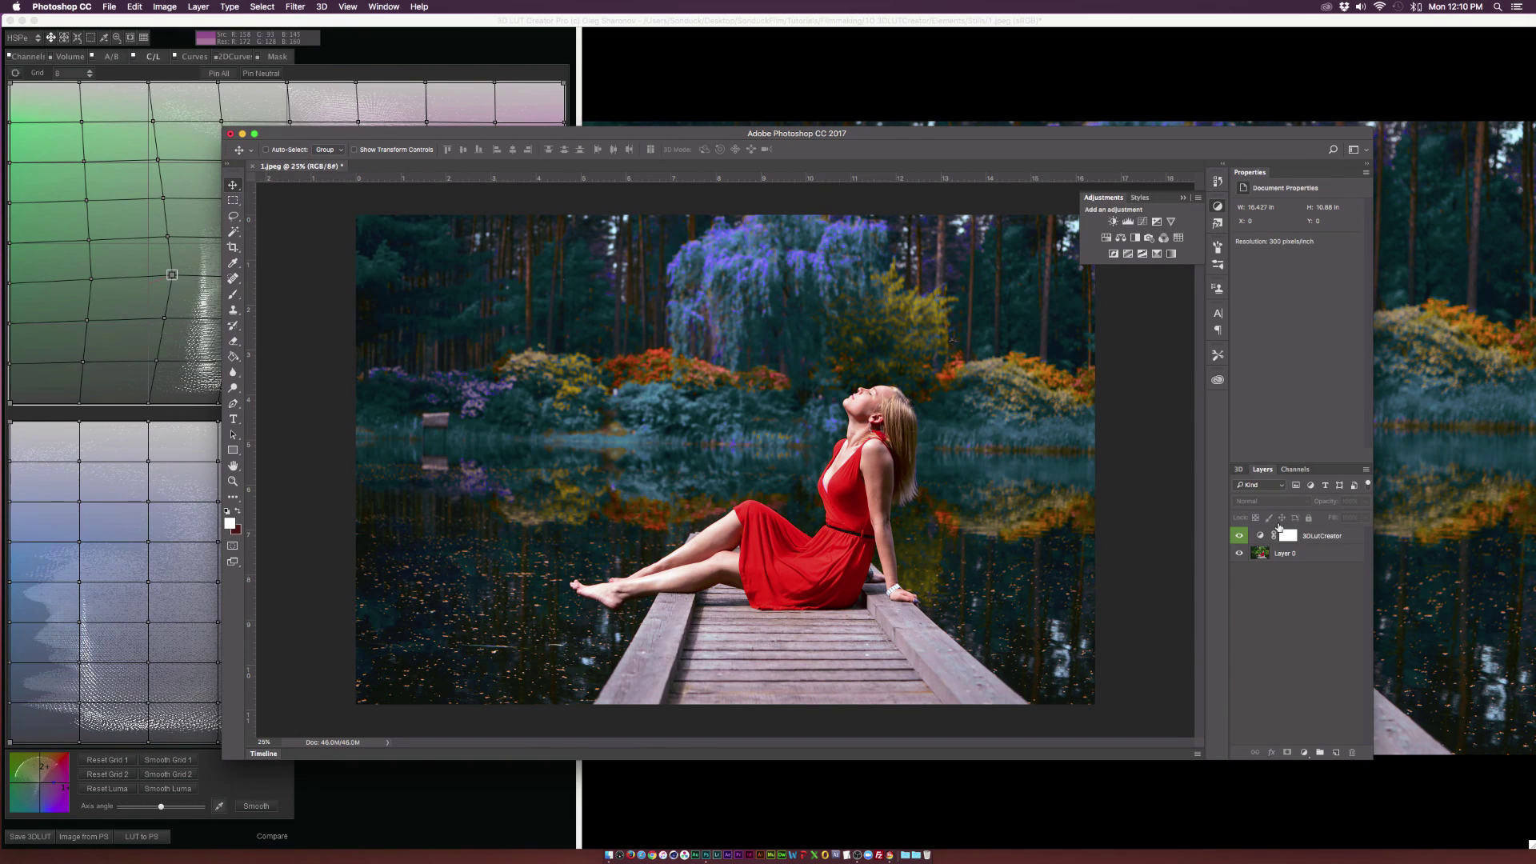
- Set the 3DLutCreator layer's blend mode to Soft Light
click(1288, 539)
click(1268, 500)
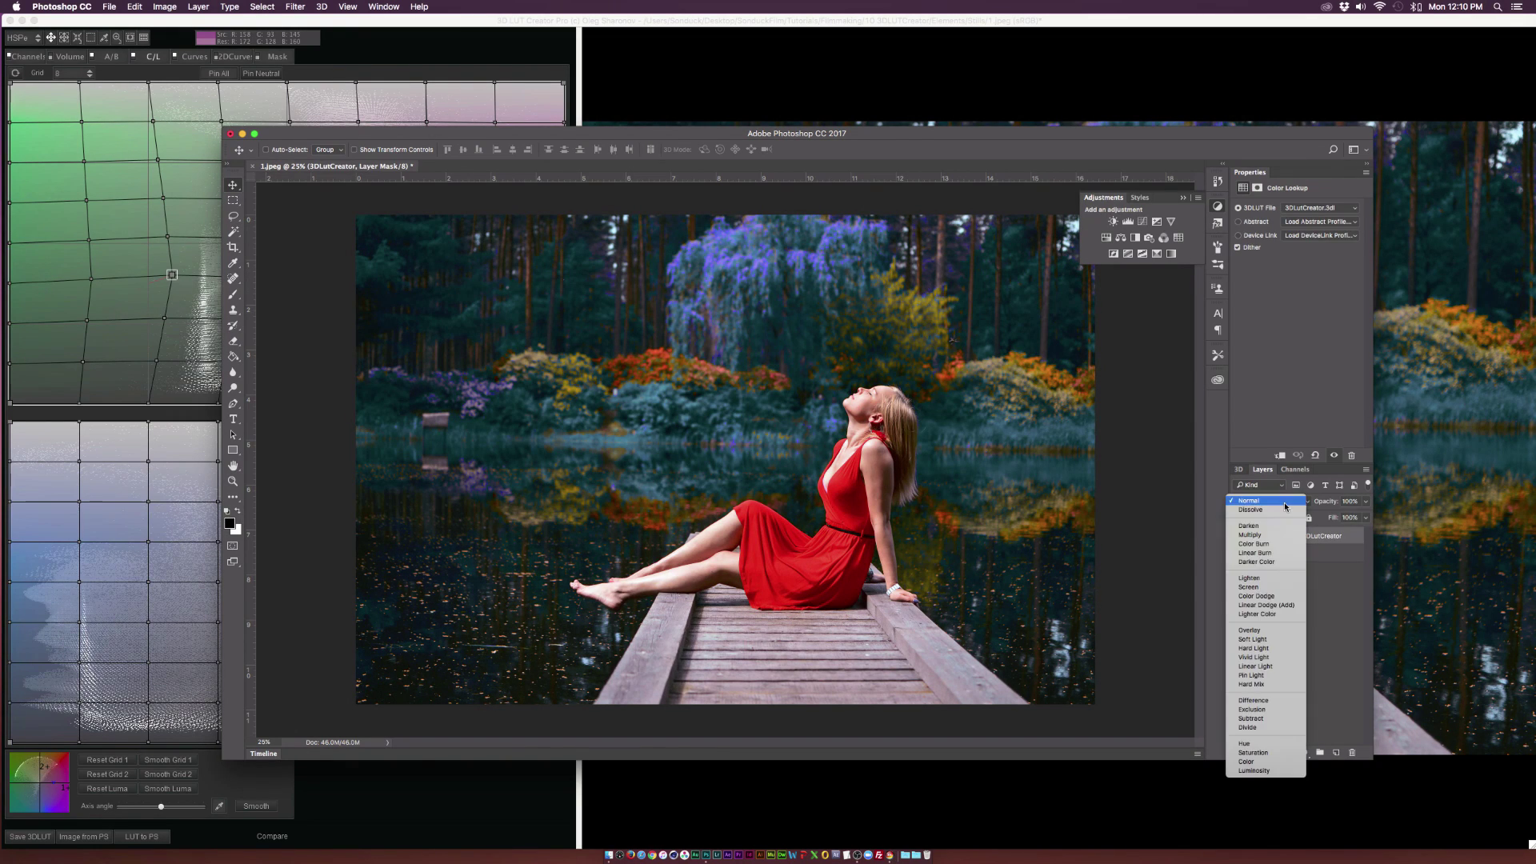
click(1246, 640)
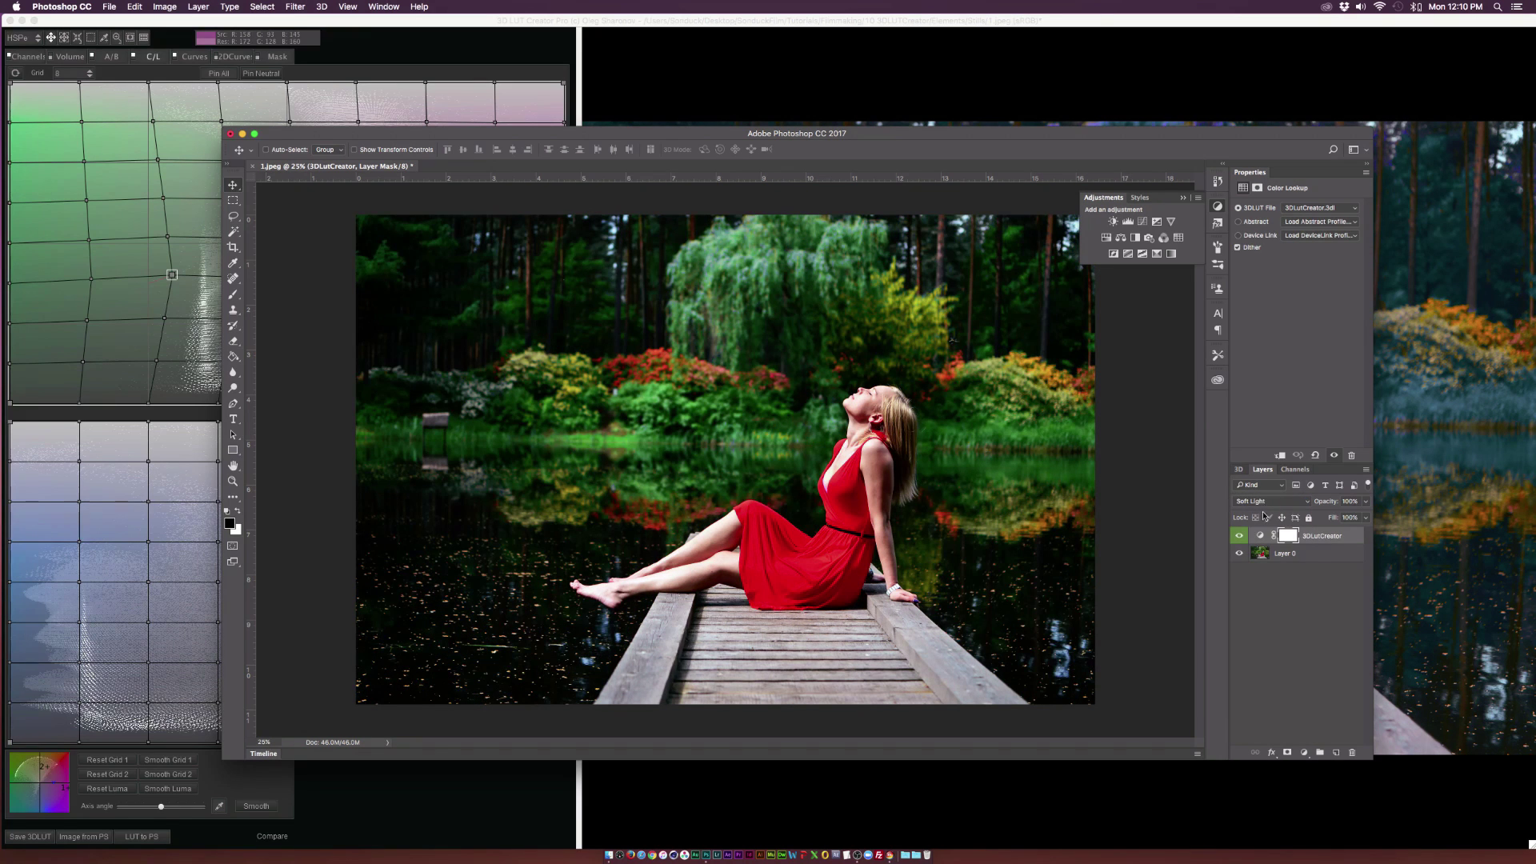
click(1268, 501)
- Compare the Hue/Saturation 1 layer with the LUT grade, ending with only 3DLutCreator visible
click(1239, 553)
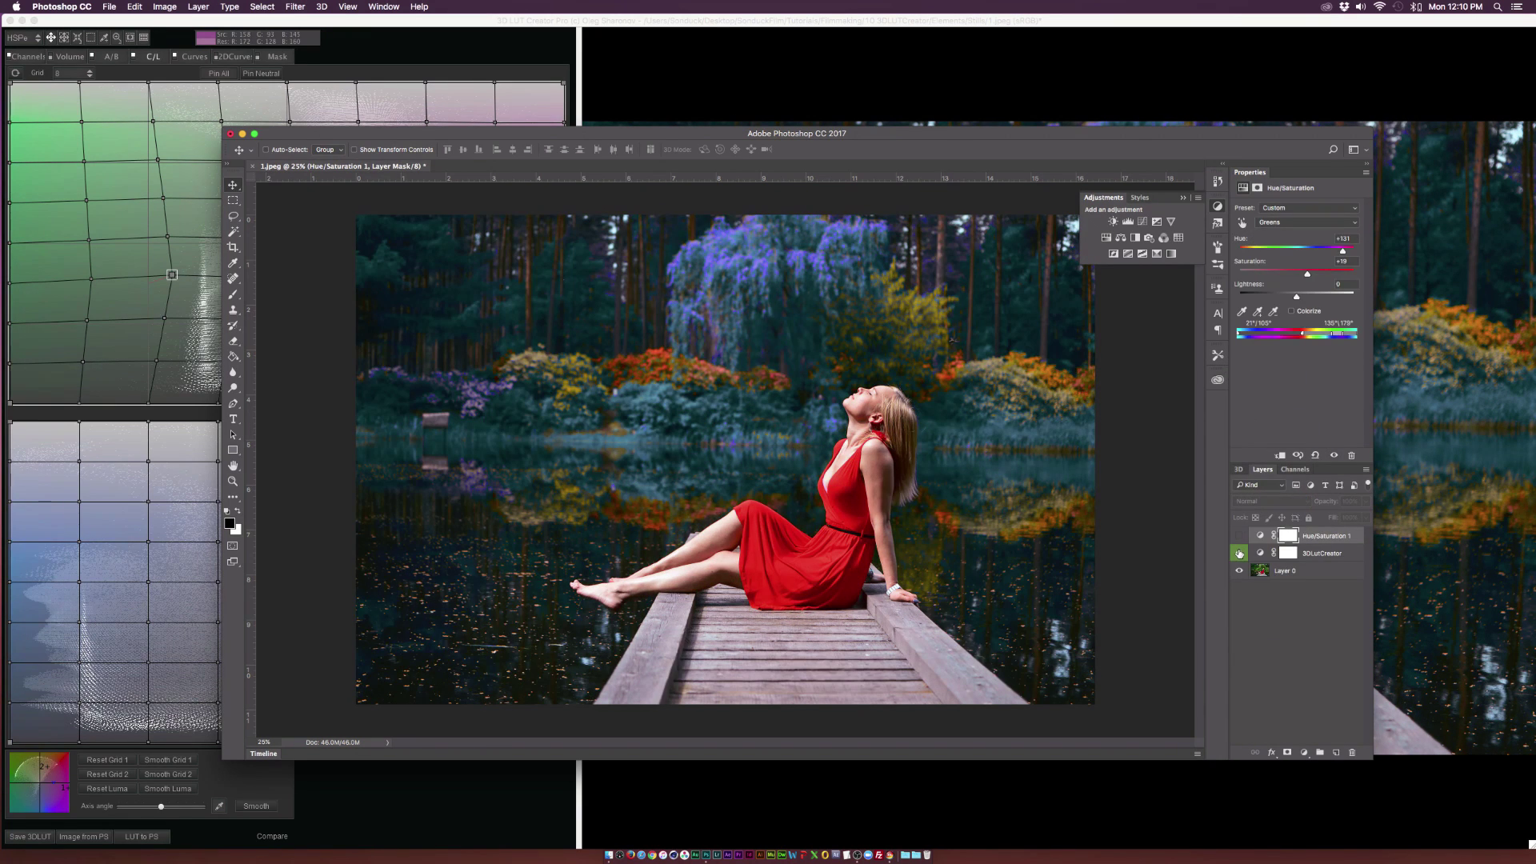
click(1239, 552)
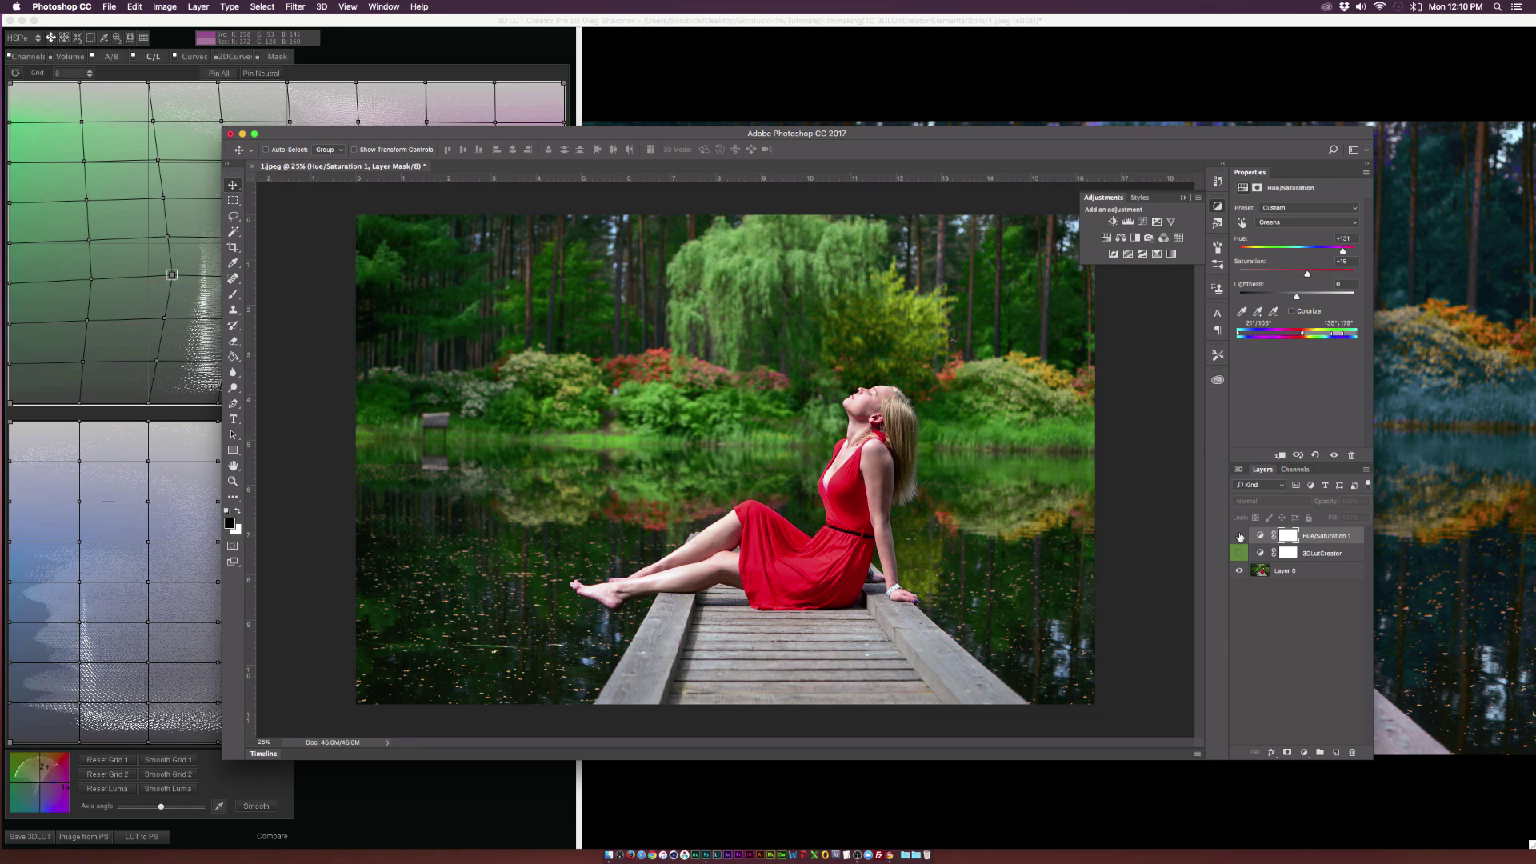
click(1239, 536)
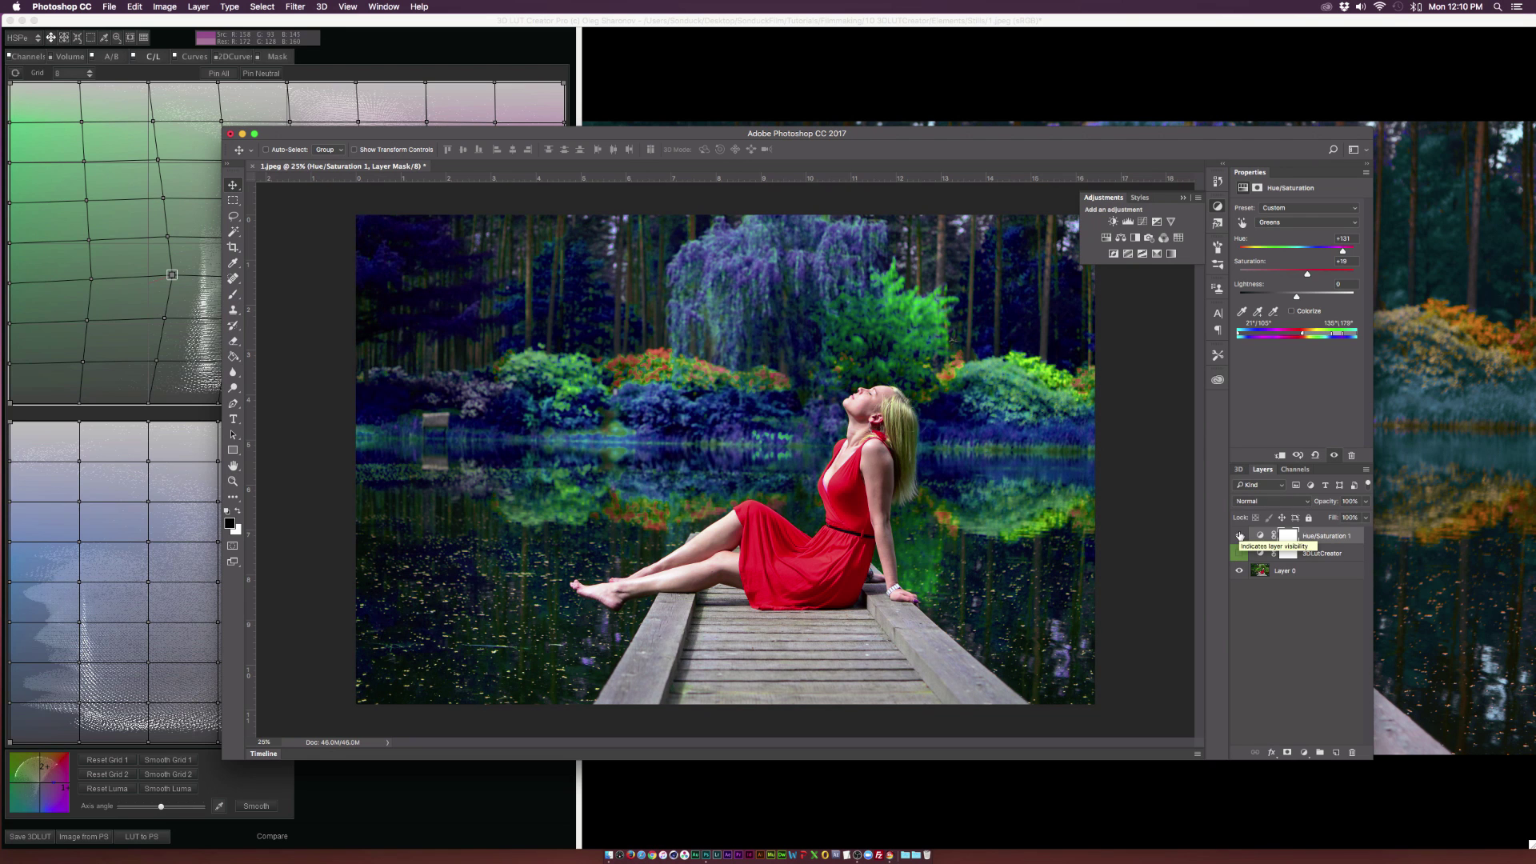
click(1239, 535)
click(1240, 553)
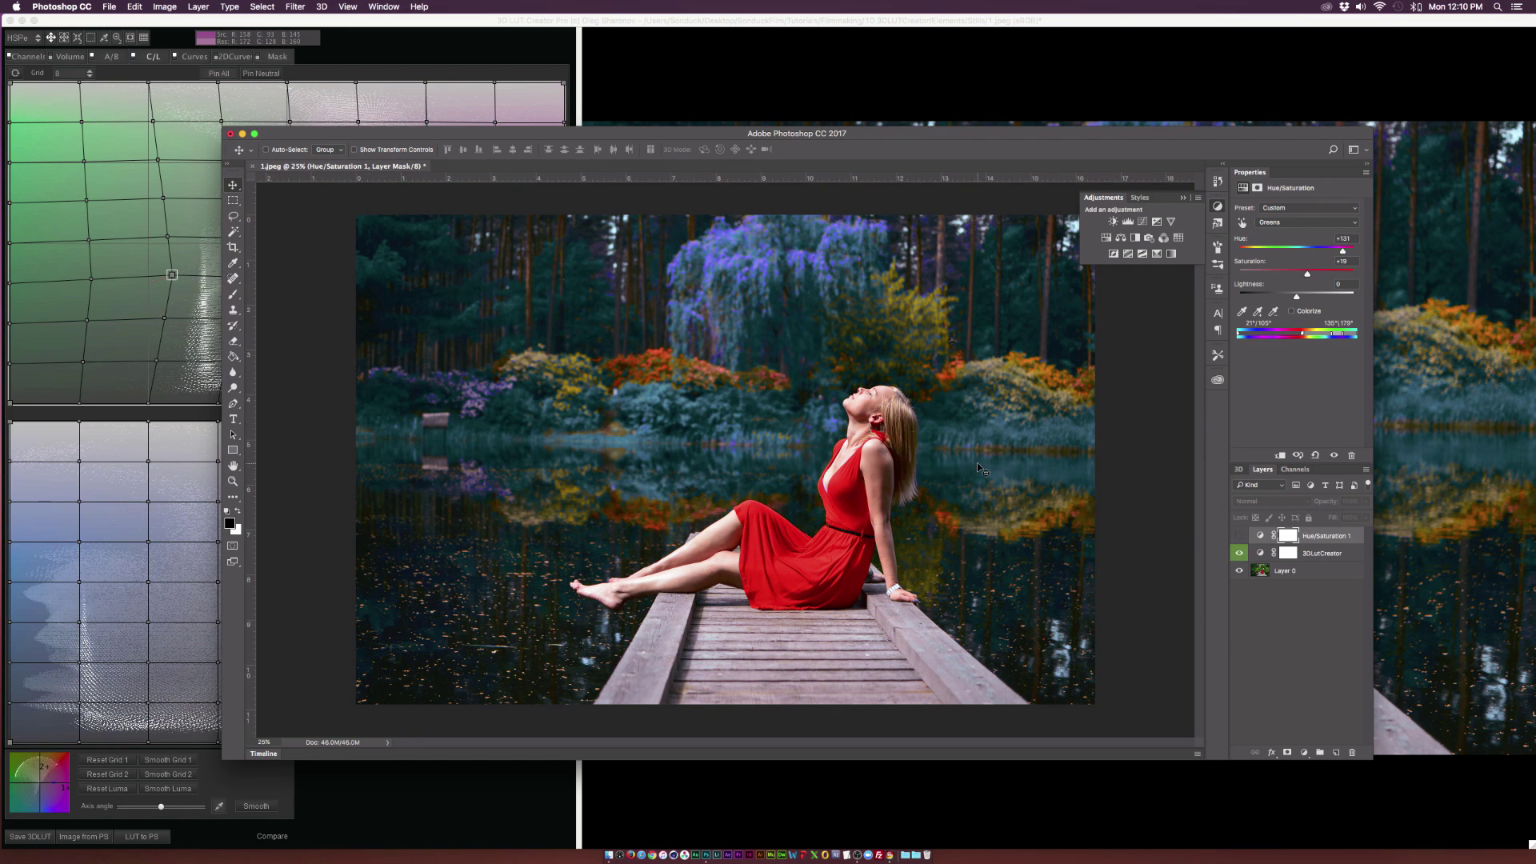